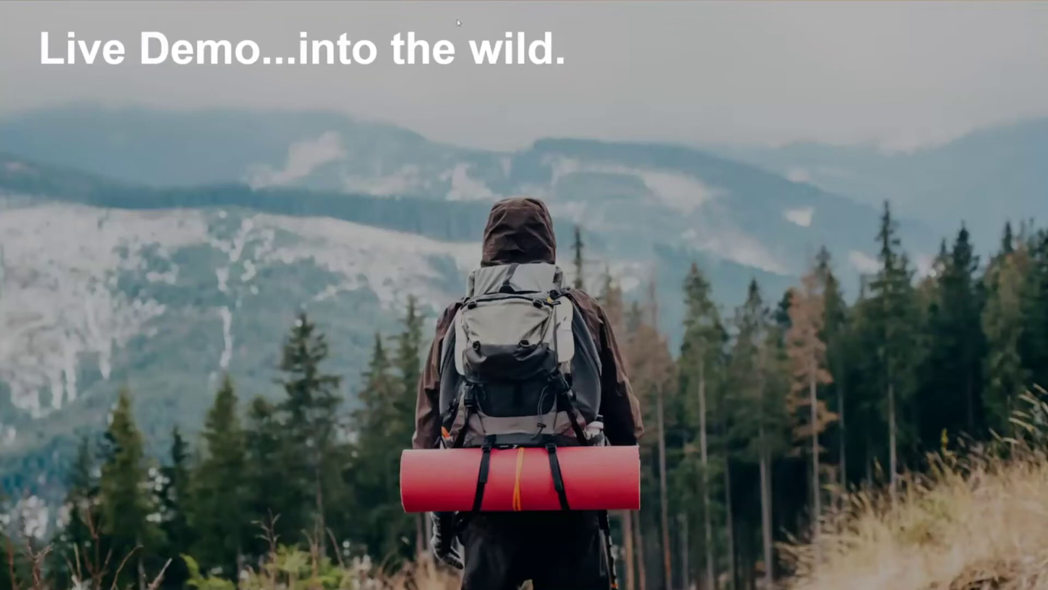
Switch from the slides to the Variphy webinars page in the browser and look at the Cisco UCCX agent and CSQ report webinars
key("alt+Tab")
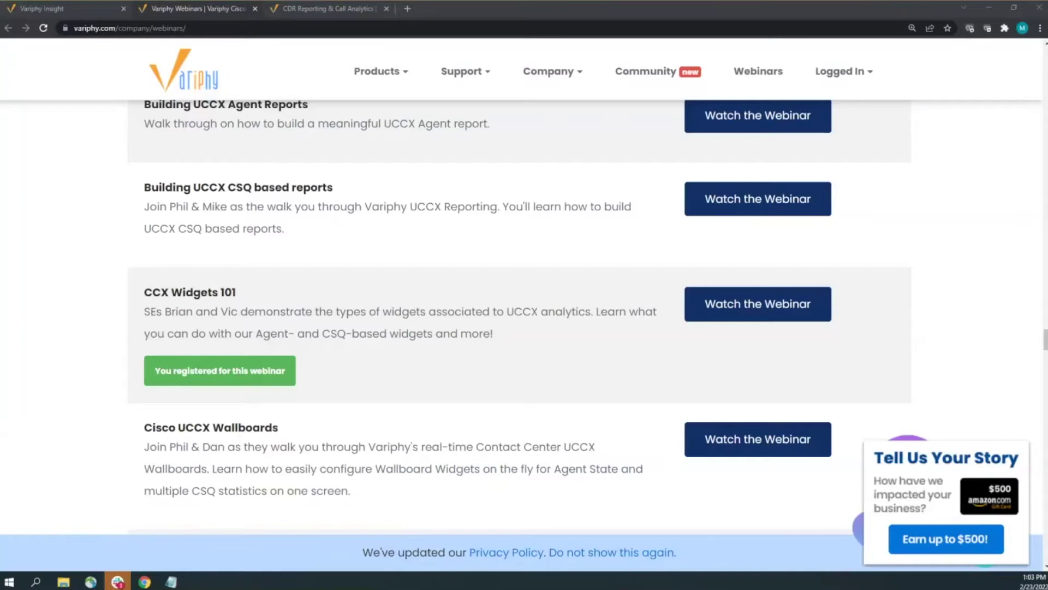
scroll(355, 285, "up", 4)
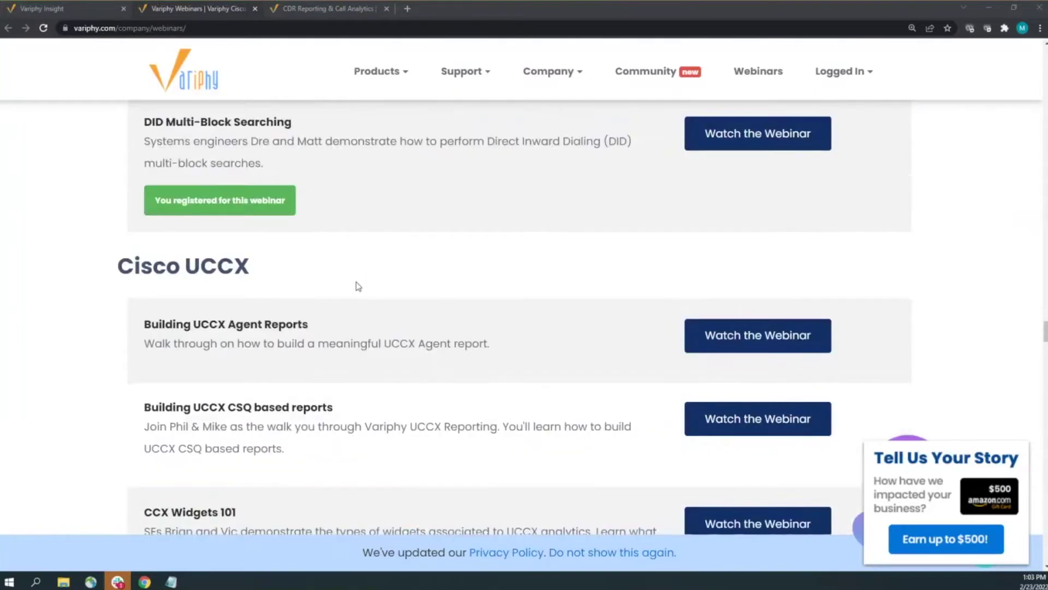
key("alt+Tab")
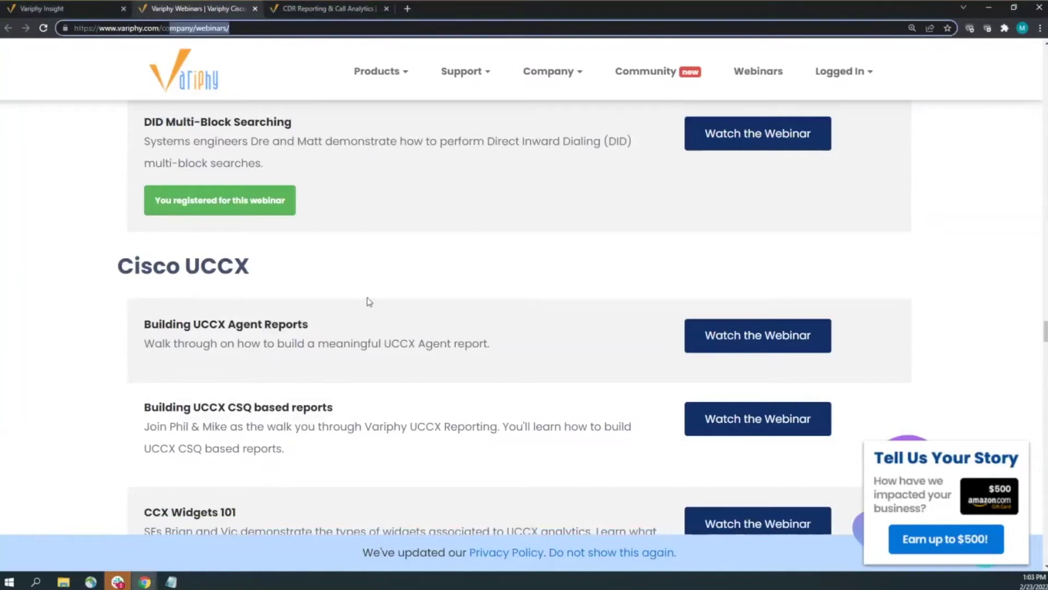
scroll(309, 320, "down", 1)
scroll(309, 320, "down", 2)
left_click_drag(184, 214, 400, 234)
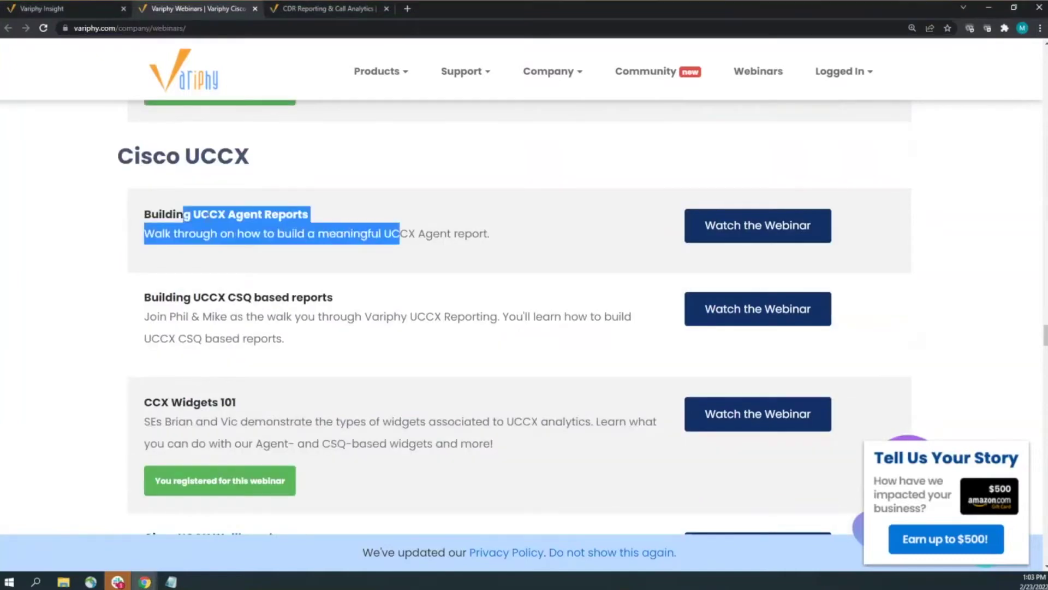
left_click(268, 259)
scroll(268, 262, "down", 3)
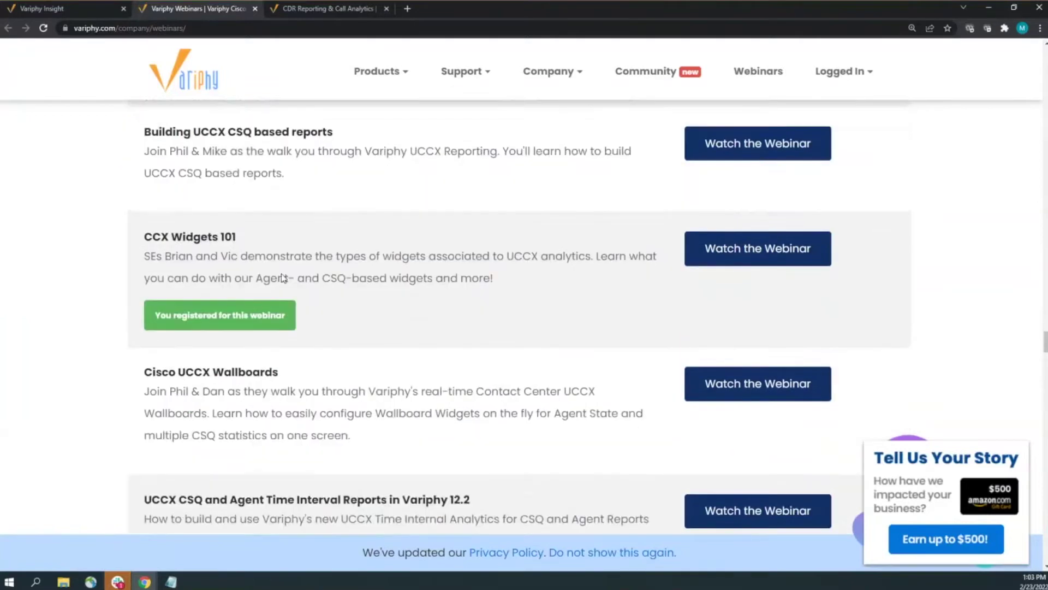
scroll(283, 277, "down", 1)
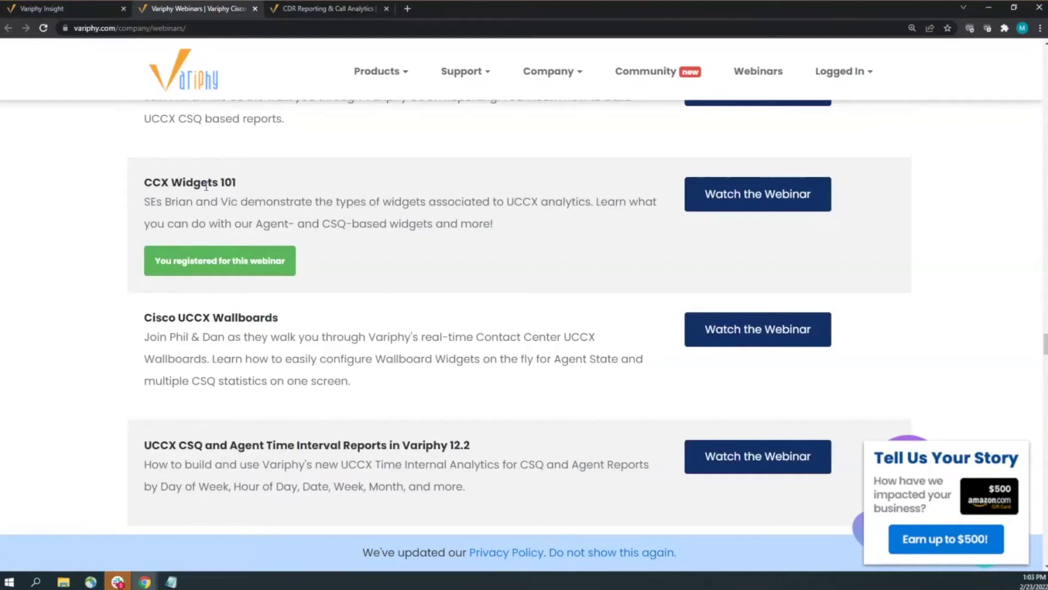
Look through the remaining Cisco UCCX webinars on wallboards, time interval reports, ring no answer reports and employee misuse
scroll(206, 186, "down", 2)
double_click(245, 200)
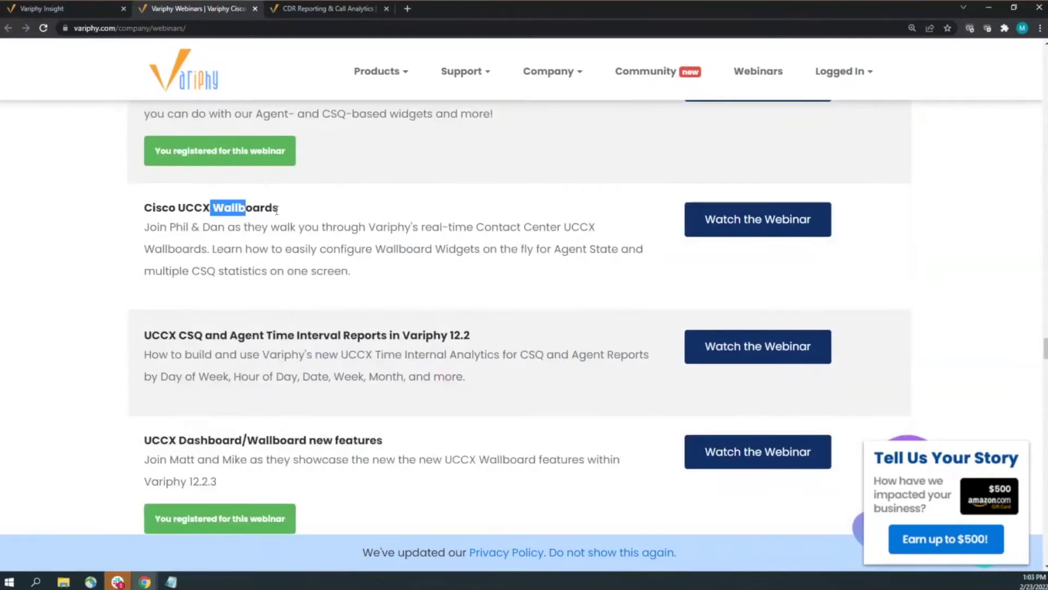
scroll(317, 297, "down", 3)
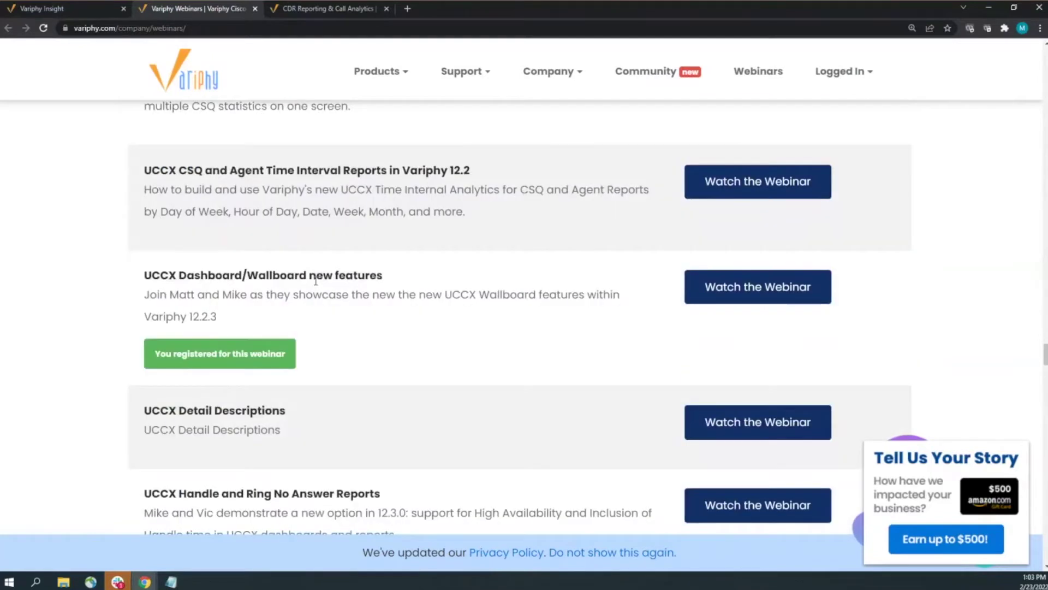
scroll(317, 273, "down", 1)
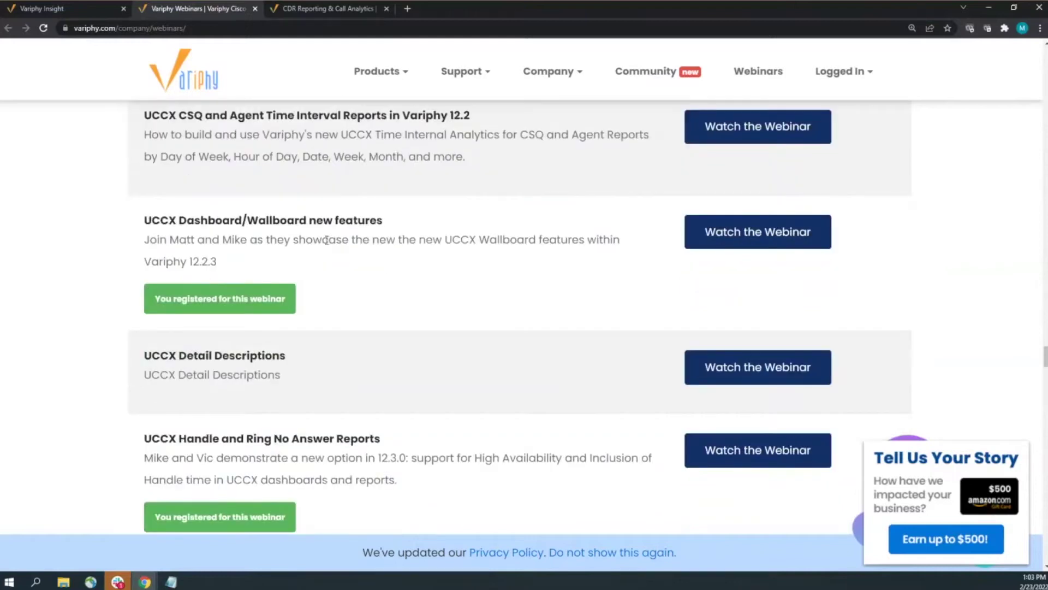
scroll(330, 248, "down", 2)
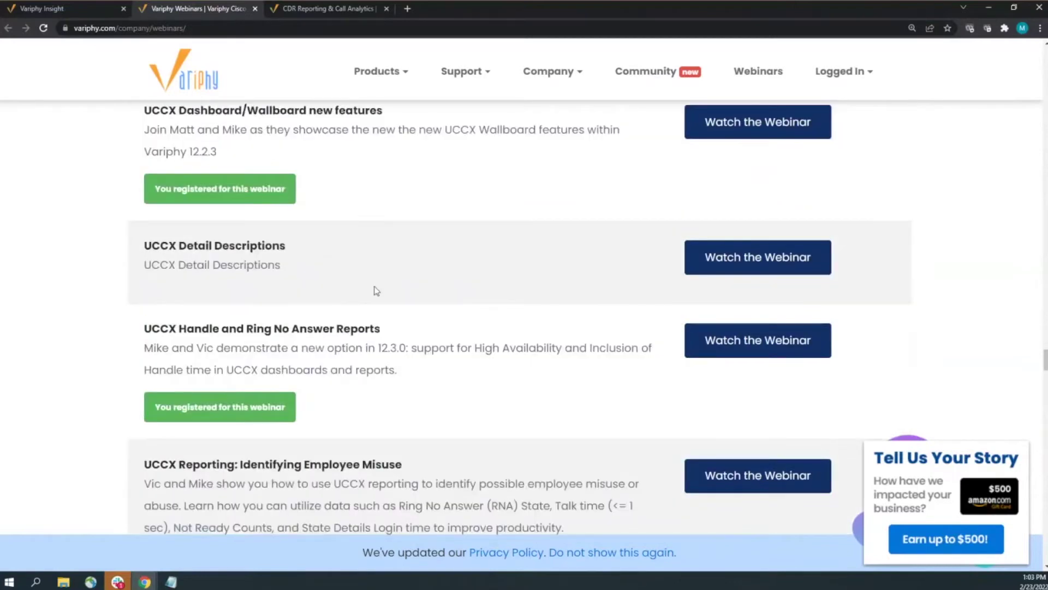
scroll(380, 288, "down", 2)
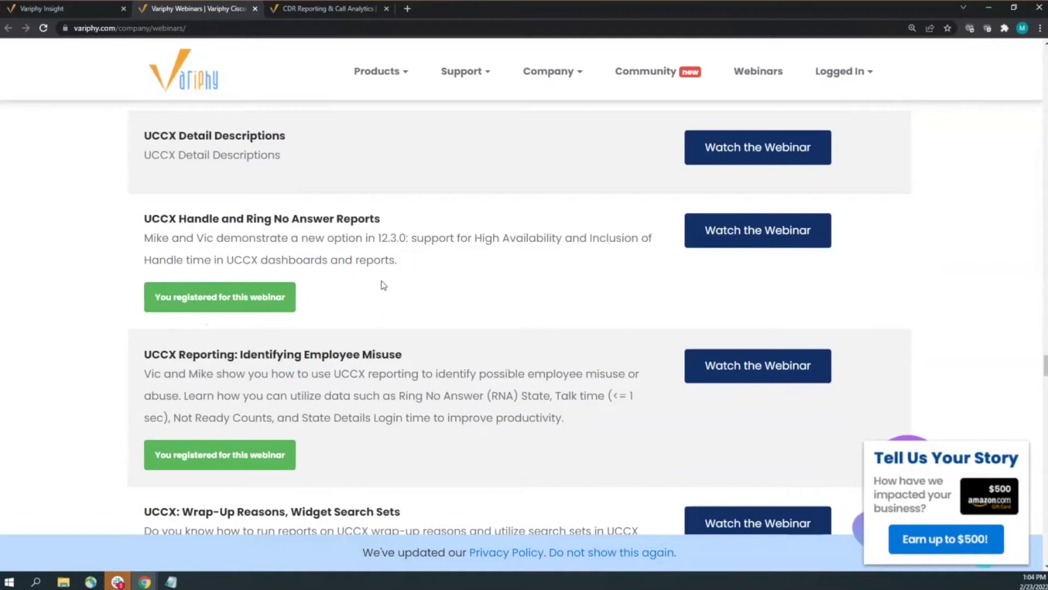
scroll(402, 347, "up", 4)
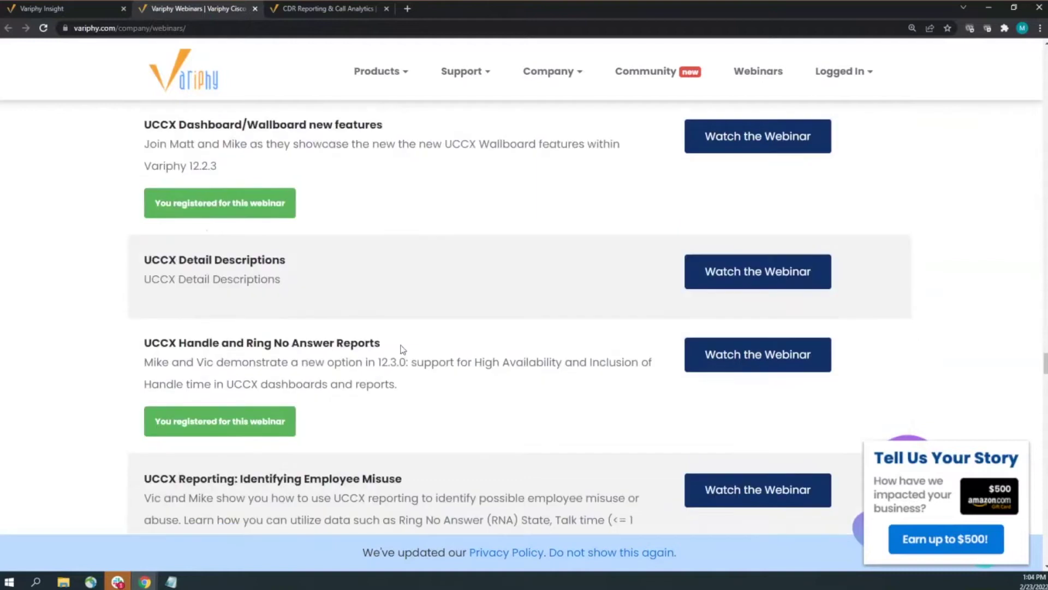
scroll(404, 360, "up", 4)
scroll(390, 328, "down", 1)
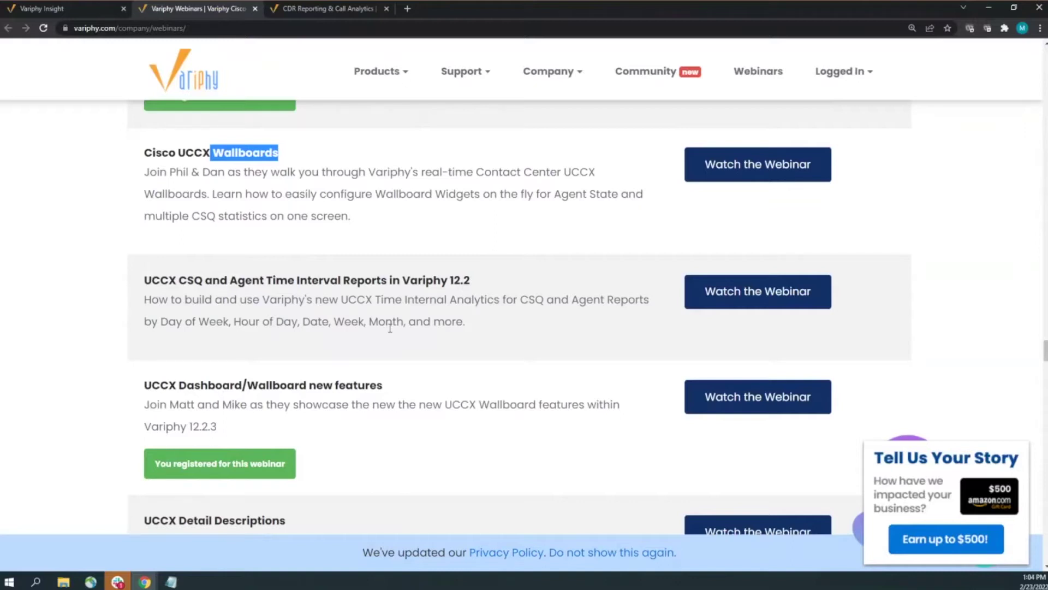
Switch to Variphy Insight and examine the agents' current reasons and inbound ICD and handled counts on AA Simple Dashboard
left_click(85, 14)
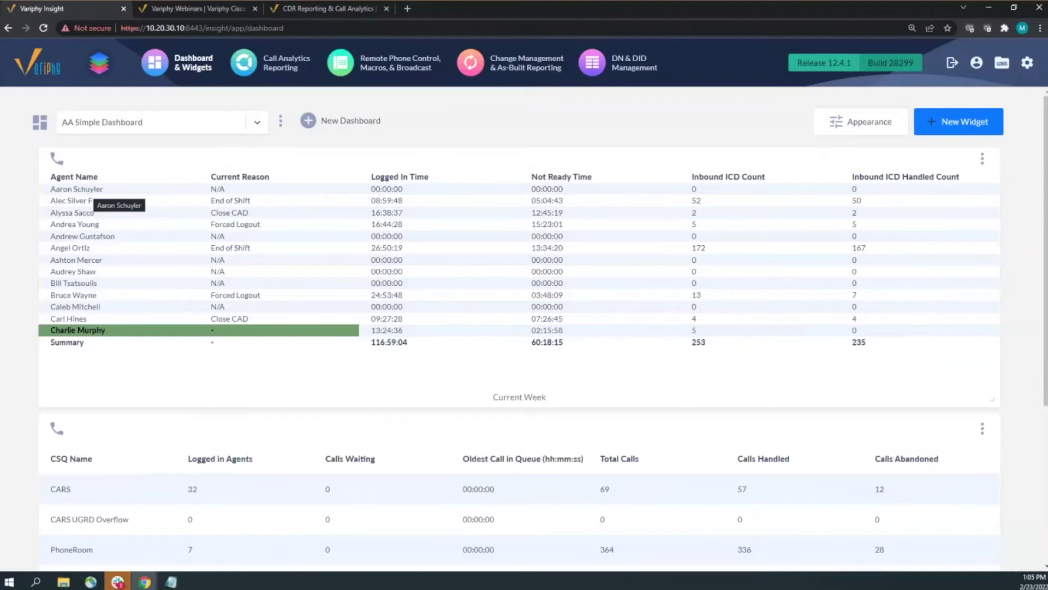
left_click_drag(93, 212, 240, 224)
left_click(364, 235)
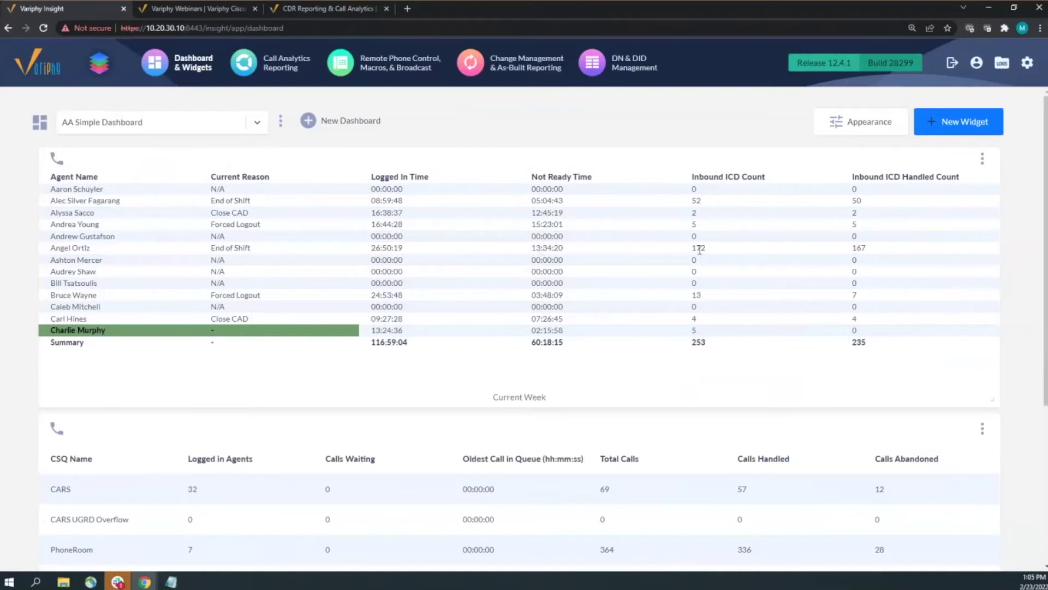
double_click(695, 201)
left_click(854, 200)
double_click(854, 200)
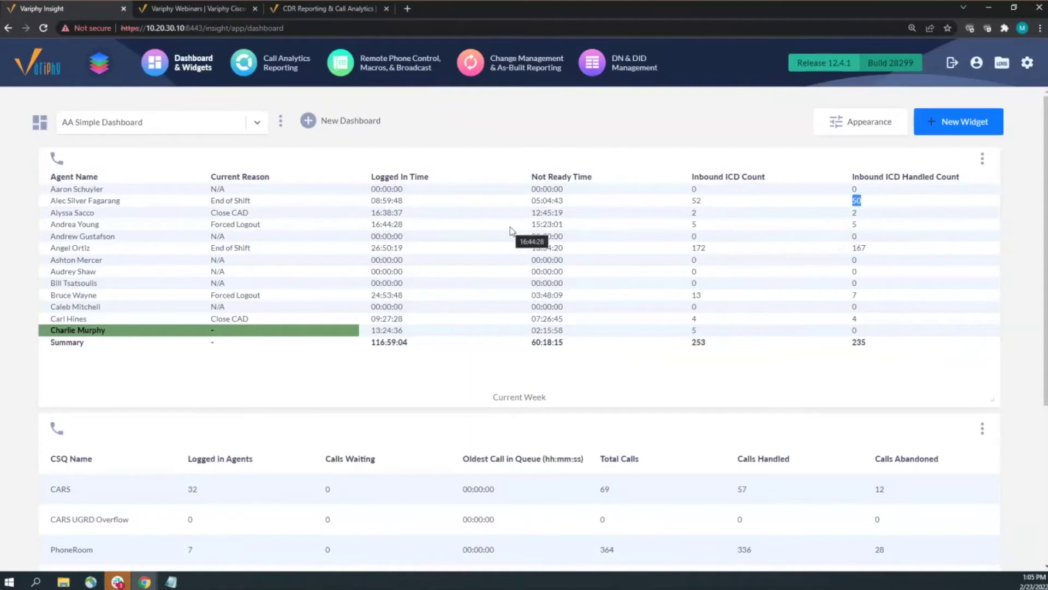
Examine the CSQ widget's queue names, logged in agents, calls waiting, oldest call in queue, and total, handled and abandoned calls
scroll(510, 227, "down", 3)
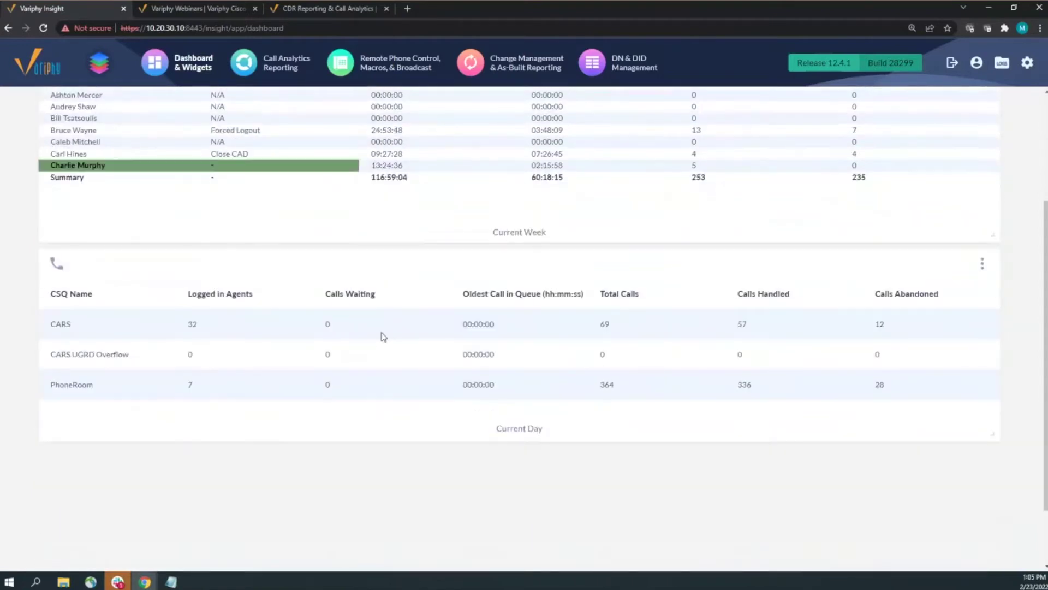
left_click_drag(57, 324, 106, 344)
left_click(105, 344)
left_click_drag(56, 324, 90, 330)
left_click(85, 335)
left_click_drag(189, 323, 258, 369)
left_click(325, 317)
left_click_drag(467, 324, 480, 323)
left_click_drag(635, 293, 610, 293)
left_click_drag(742, 293, 781, 294)
left_click_drag(910, 293, 925, 294)
Highlight the agent with 13 inbound ICD calls in the agent widget and open that agent's individual Agent Dashboard
scroll(847, 325, "up", 3)
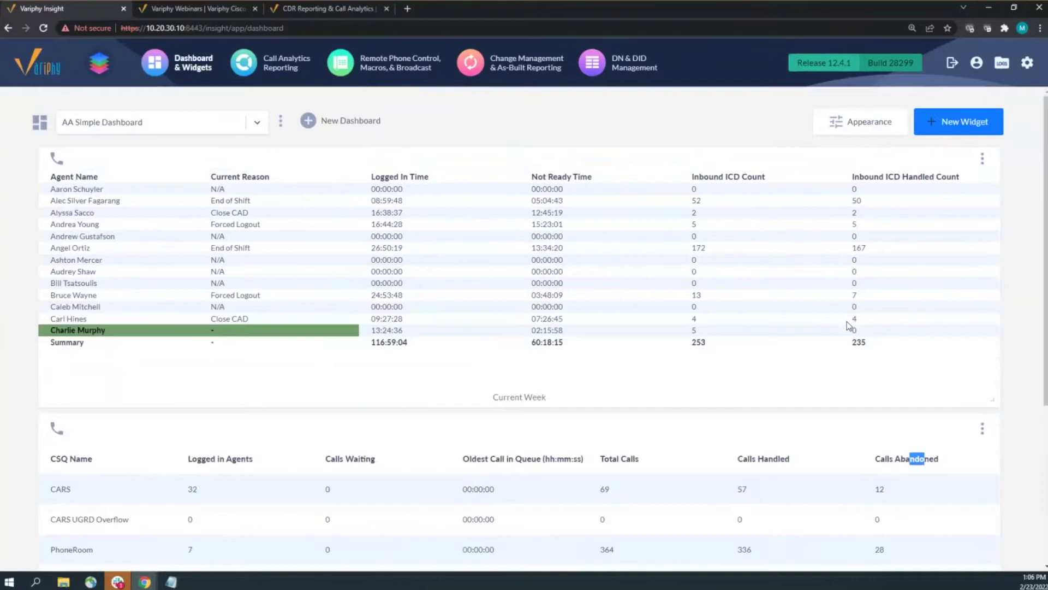
left_click(612, 255)
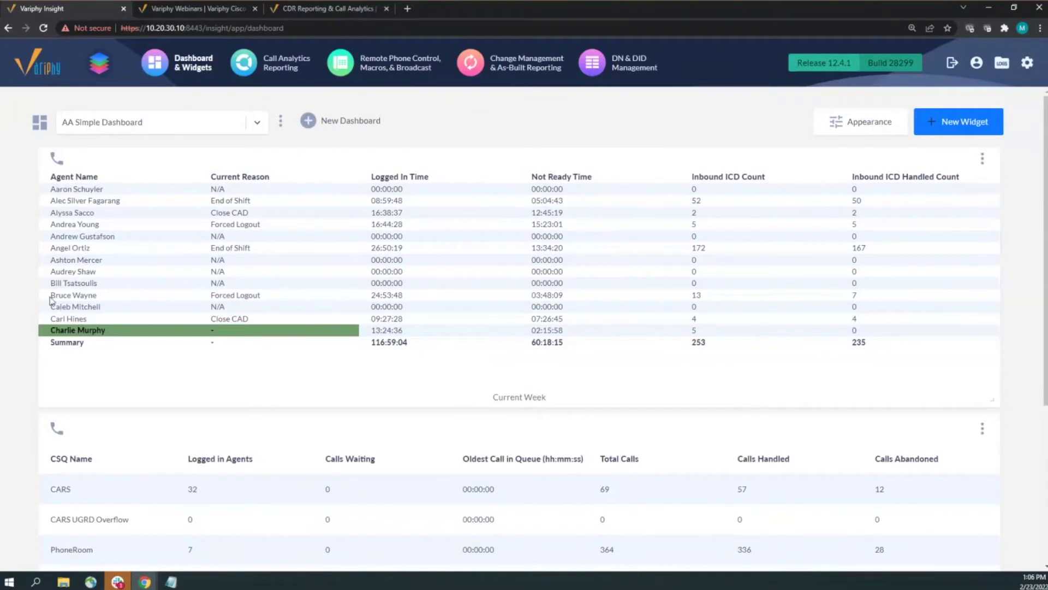
left_click_drag(52, 296, 82, 306)
left_click(82, 296)
left_click_drag(50, 294, 97, 294)
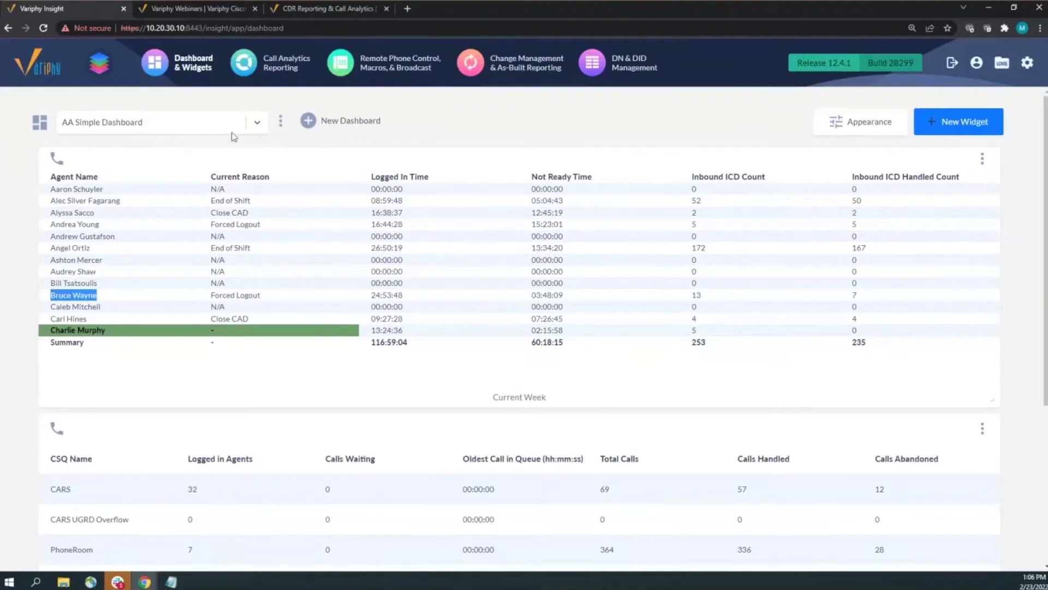
left_click(186, 123)
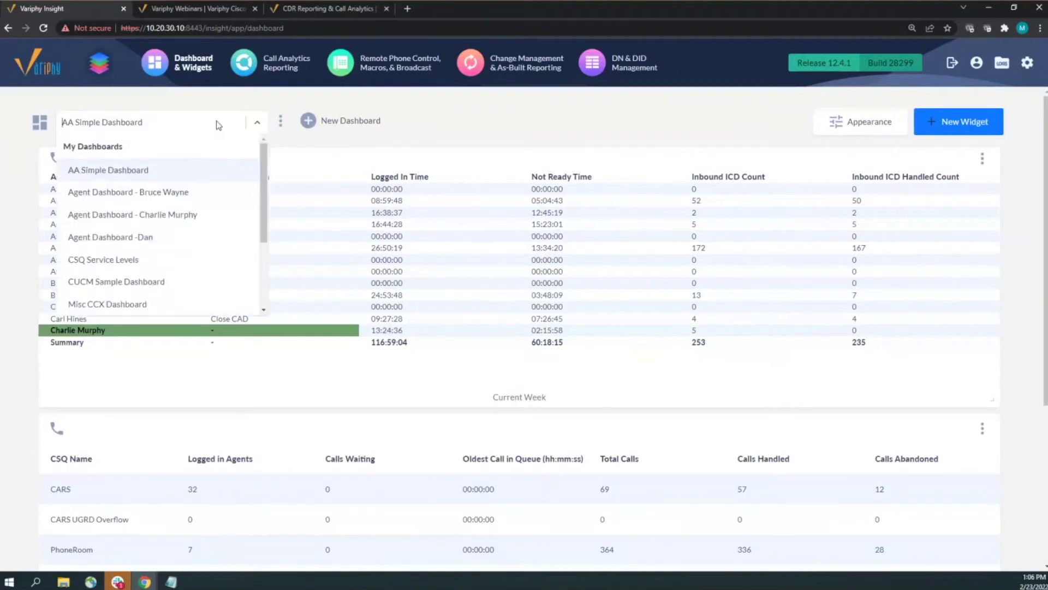
left_click(165, 192)
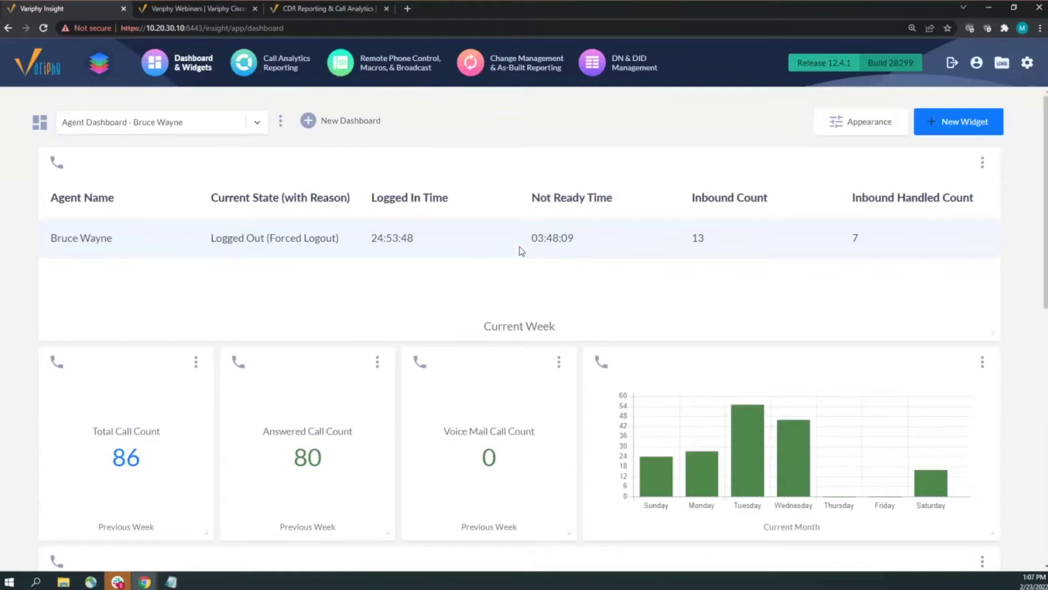
Examine the agent's Current Week widget, including current state with reason and logged in time
scroll(522, 251, "down", 2)
scroll(503, 240, "up", 2)
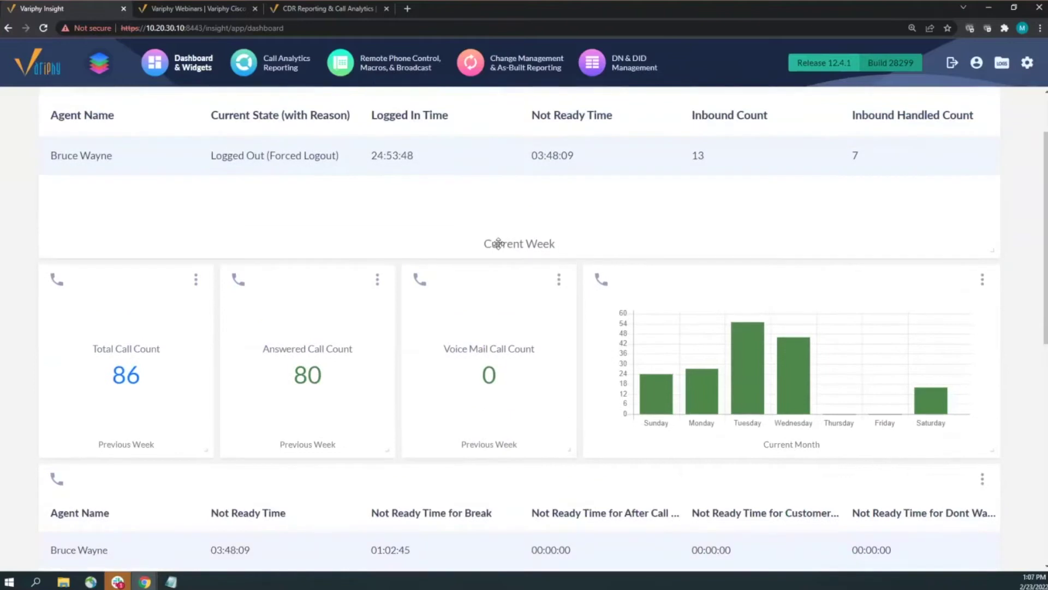
scroll(506, 259, "down", 1)
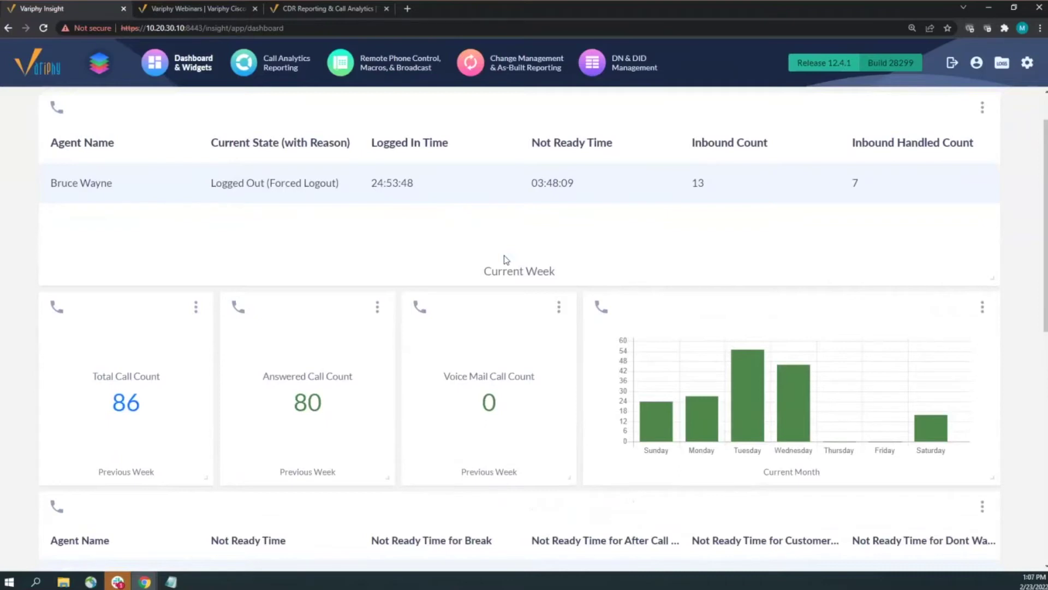
scroll(506, 259, "up", 1)
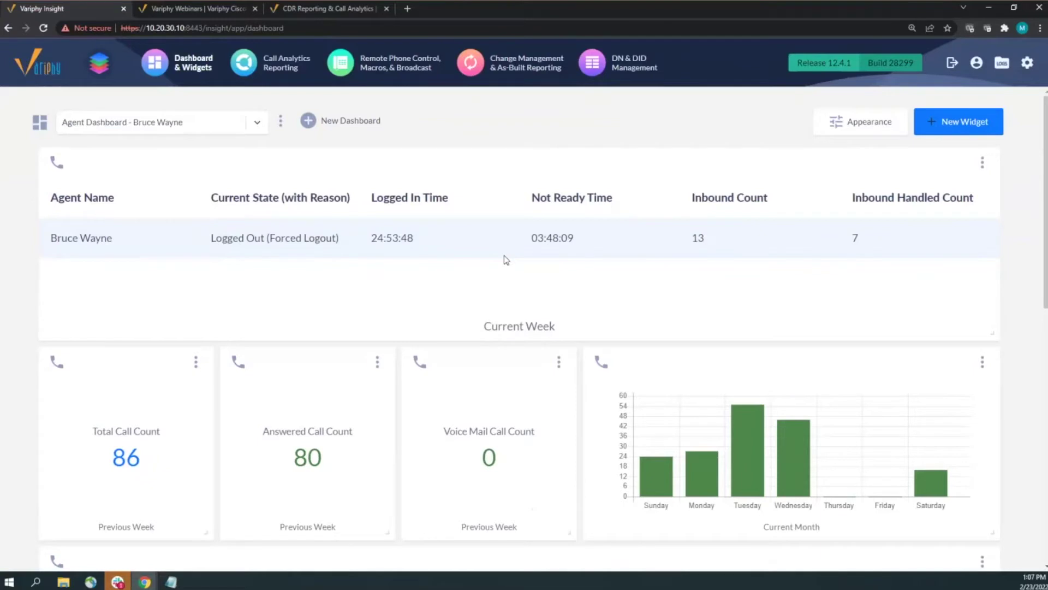
scroll(491, 259, "down", 1)
scroll(490, 261, "up", 1)
scroll(483, 259, "down", 1)
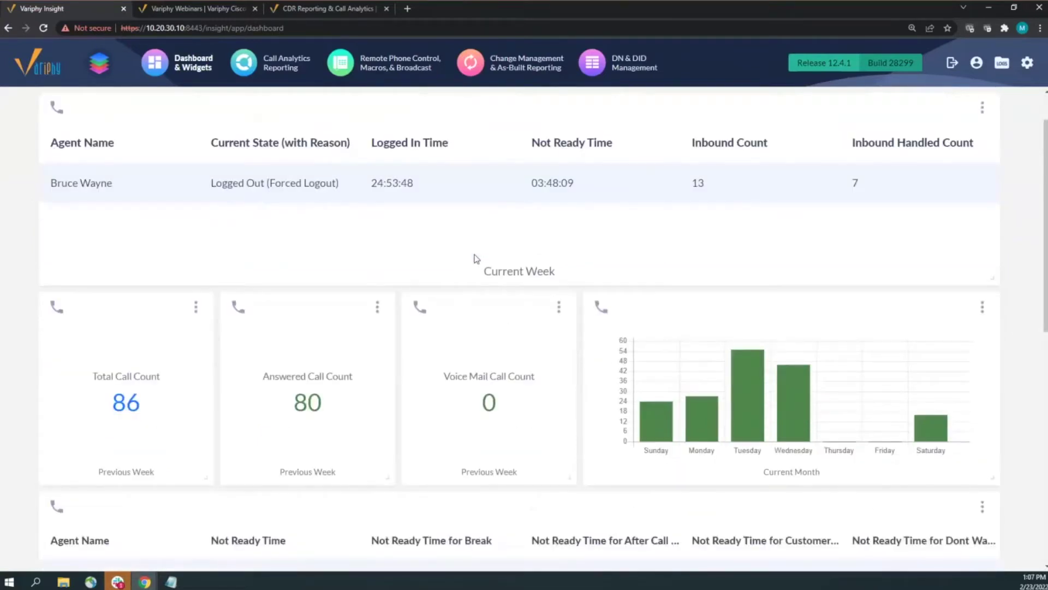
scroll(448, 300, "up", 1)
left_click_drag(237, 238, 426, 237)
left_click(427, 234)
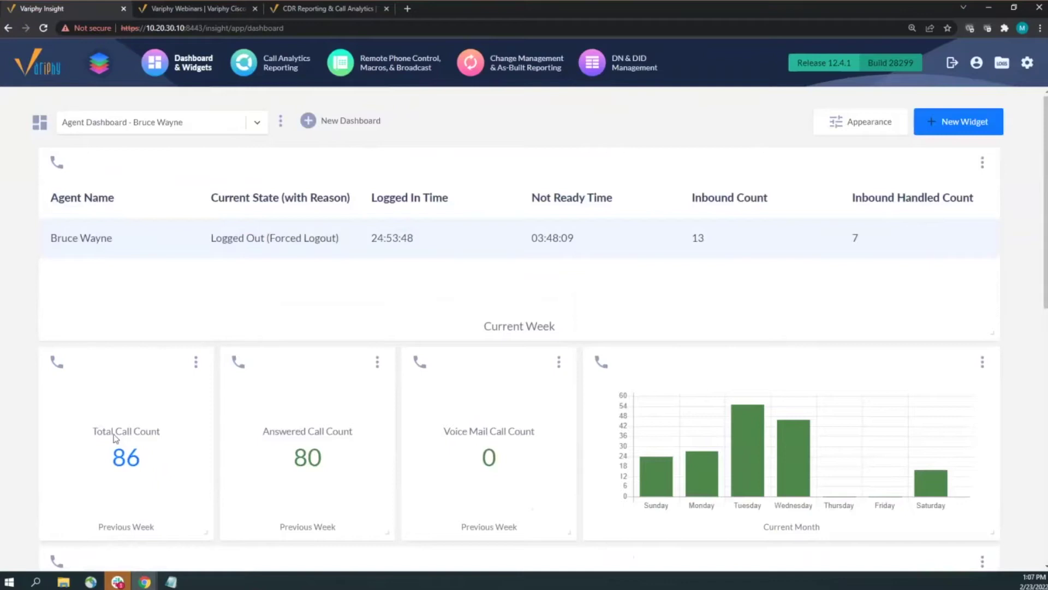
Examine the previous week's total, answered and voice mail call counts and the current month's weekday call chart
scroll(180, 358, "down", 1)
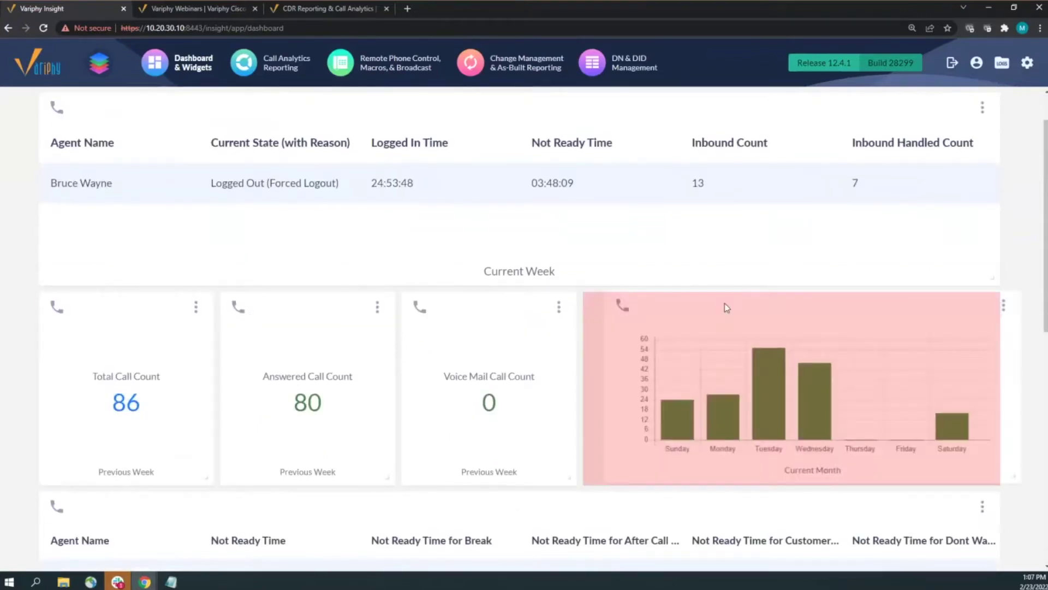
scroll(681, 335, "up", 1)
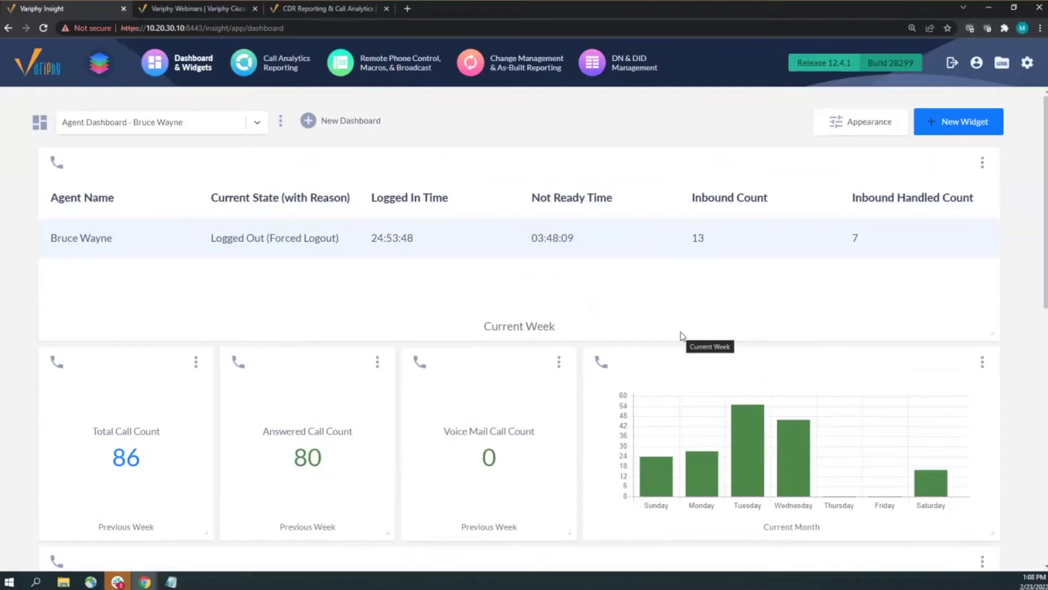
scroll(681, 335, "down", 2)
scroll(681, 335, "up", 1)
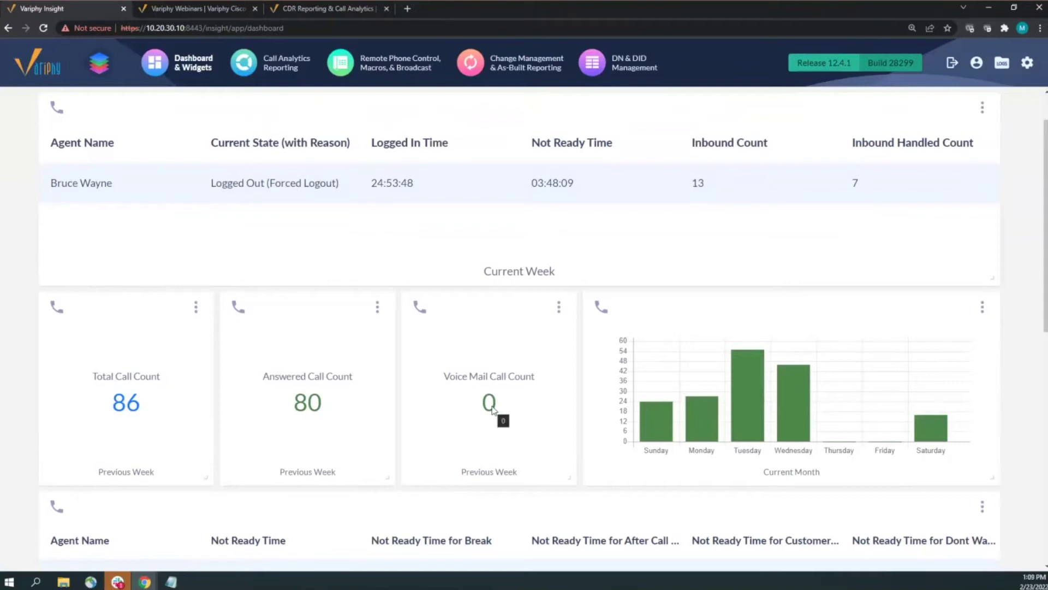
scroll(491, 407, "down", 1)
scroll(508, 376, "up", 2)
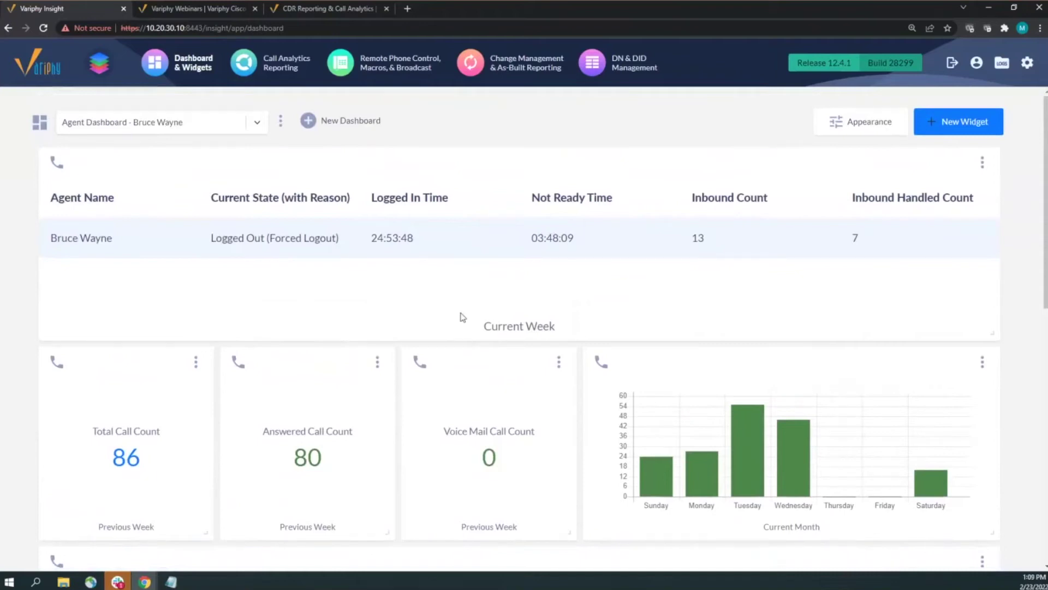
Examine the agent's two Current Week Not Ready Time widgets, covering total, break, email and the other reason columns
scroll(462, 319, "down", 5)
scroll(467, 321, "down", 2)
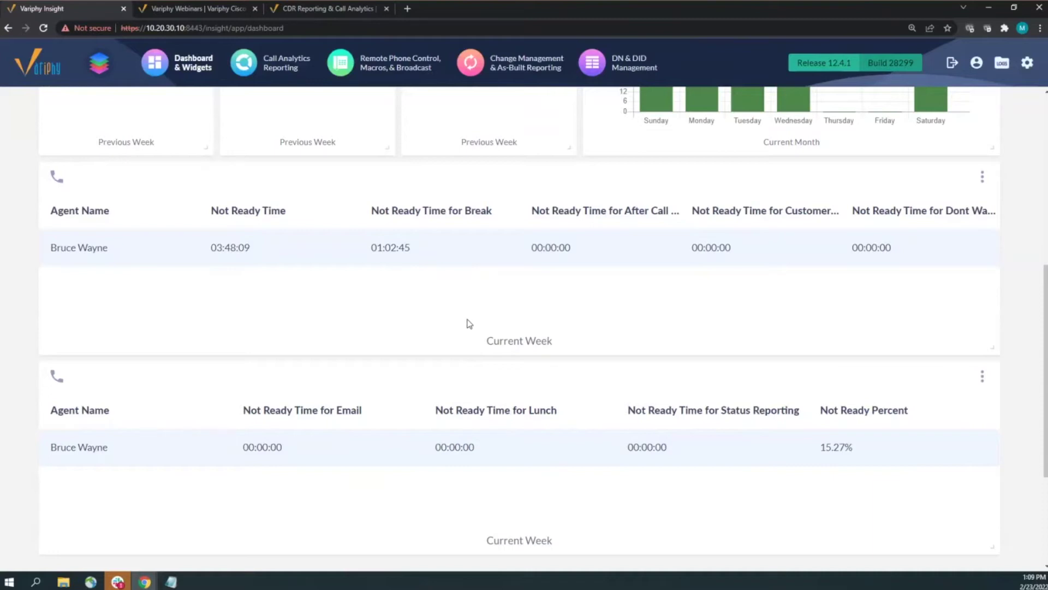
left_click_drag(244, 214, 260, 214)
left_click_drag(370, 245, 413, 252)
left_click_drag(499, 341, 547, 341)
left_click_drag(373, 246, 405, 248)
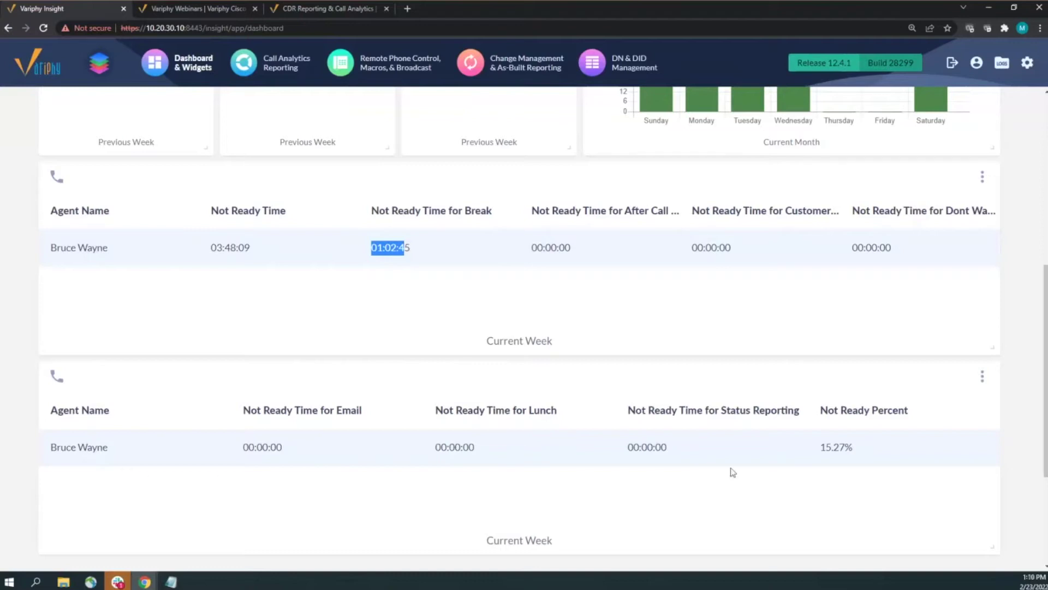
left_click_drag(342, 410, 286, 410)
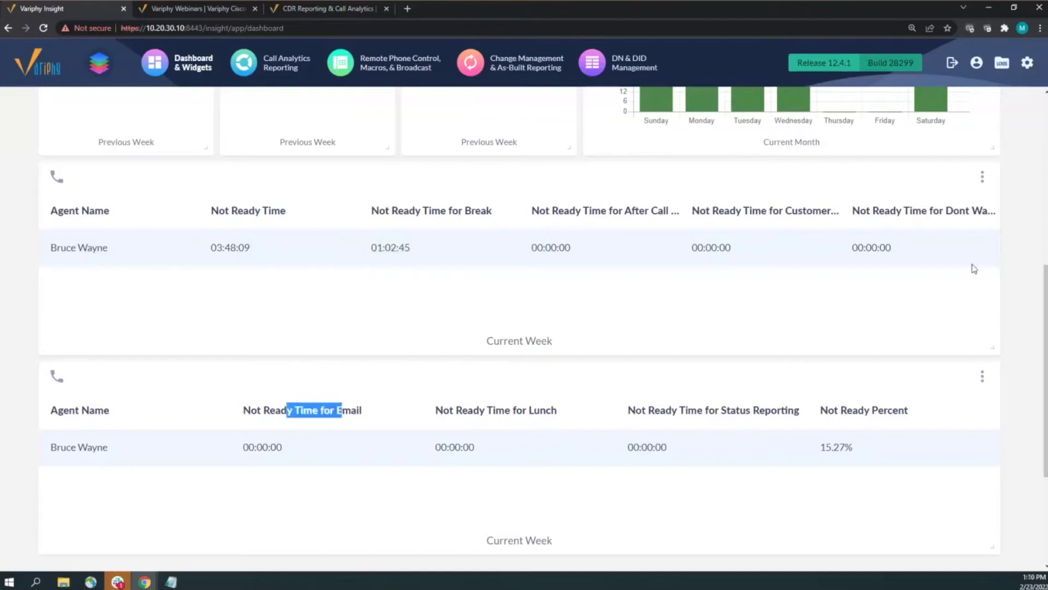
left_click_drag(890, 210, 954, 211)
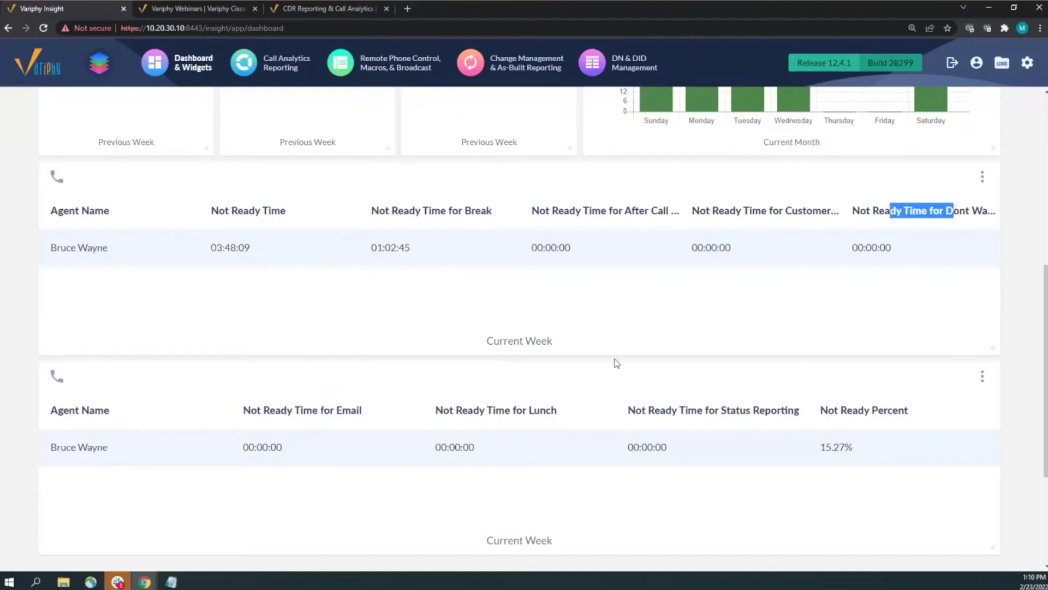
Open the agent dashboard's edit settings and review its Sharing and Public Access/Permalink options
scroll(618, 348, "down", 1)
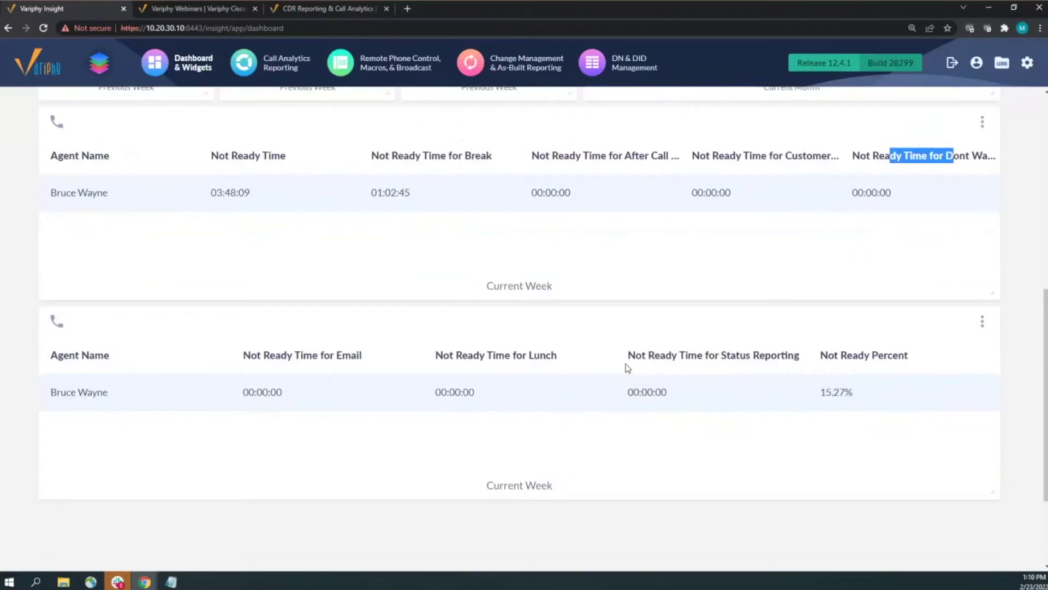
scroll(608, 367, "up", 1)
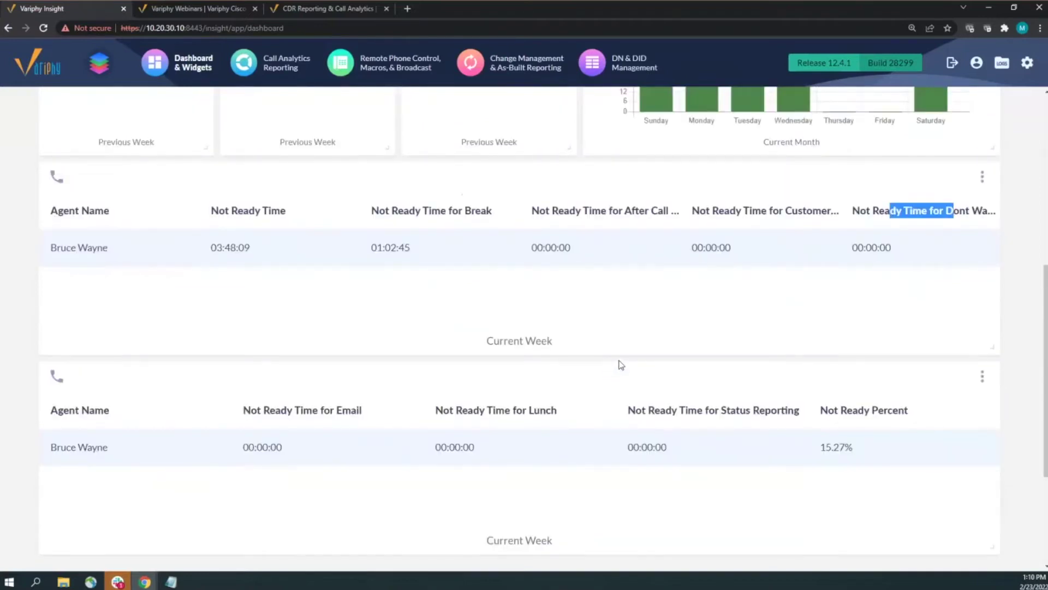
scroll(637, 358, "up", 2)
scroll(639, 357, "up", 5)
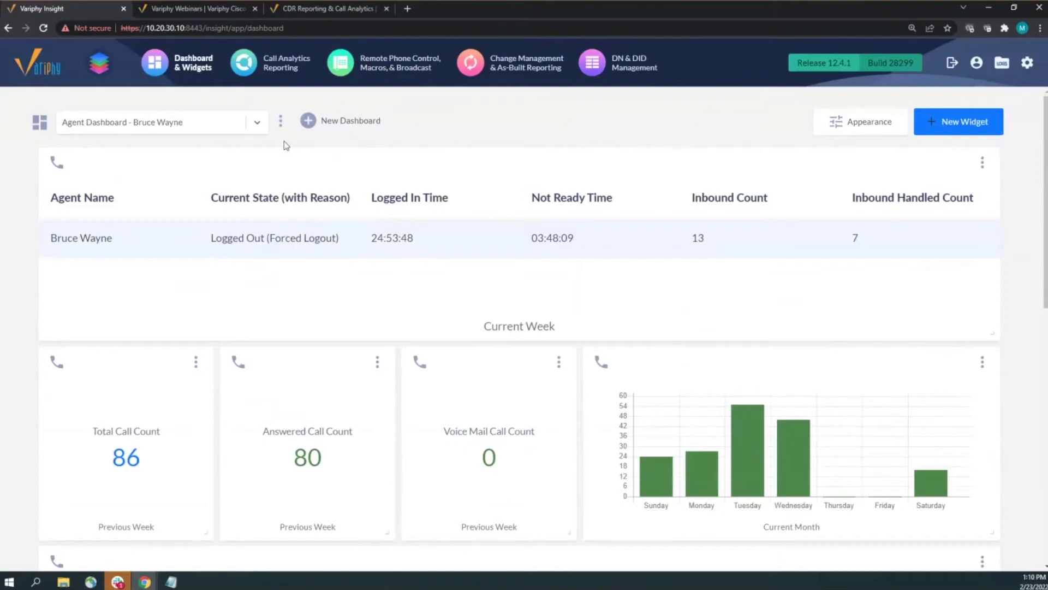
left_click(282, 122)
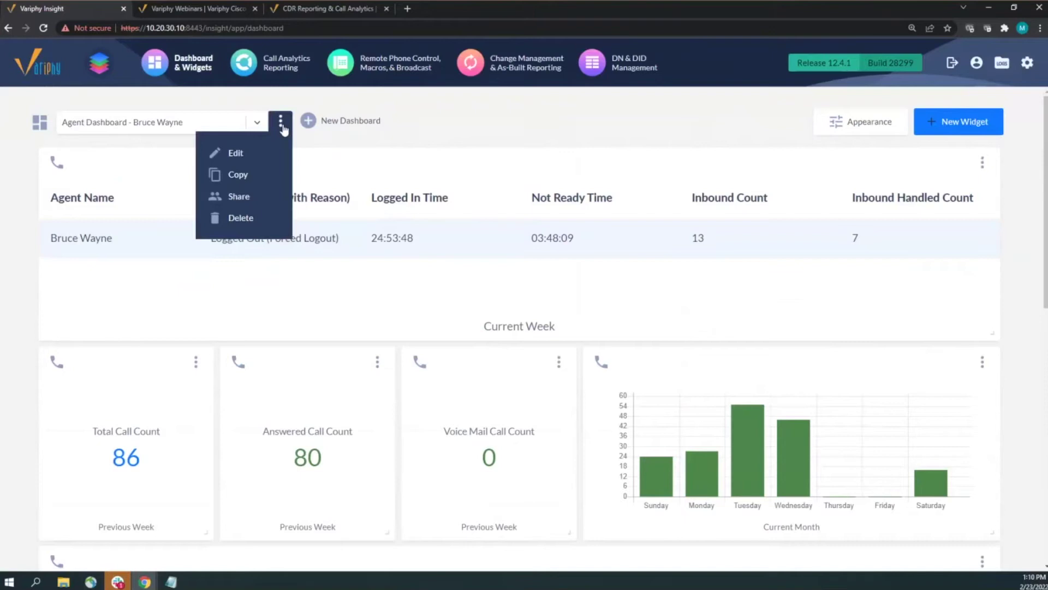
left_click(257, 153)
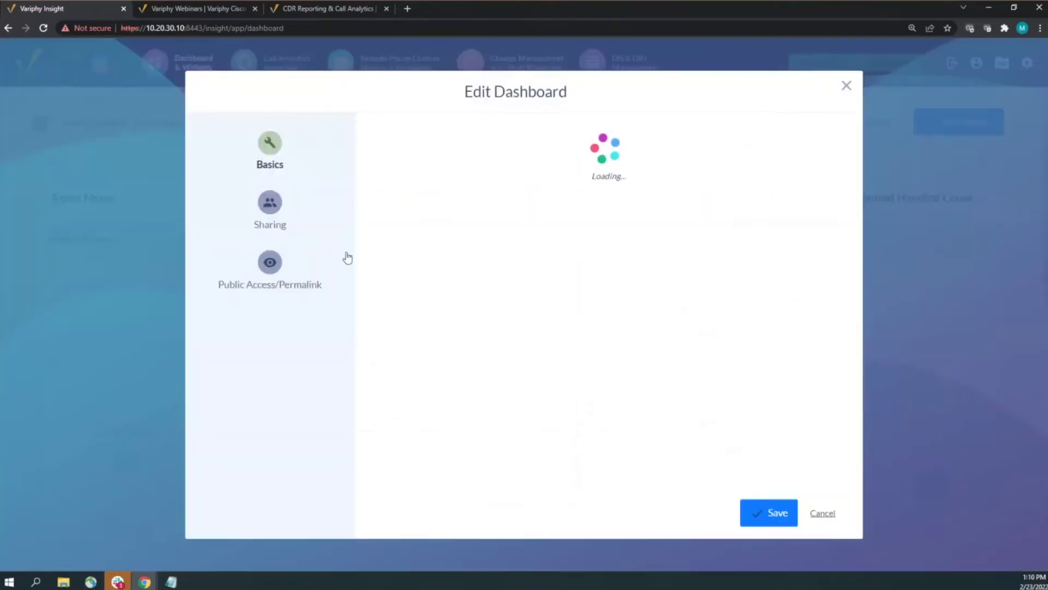
left_click(278, 206)
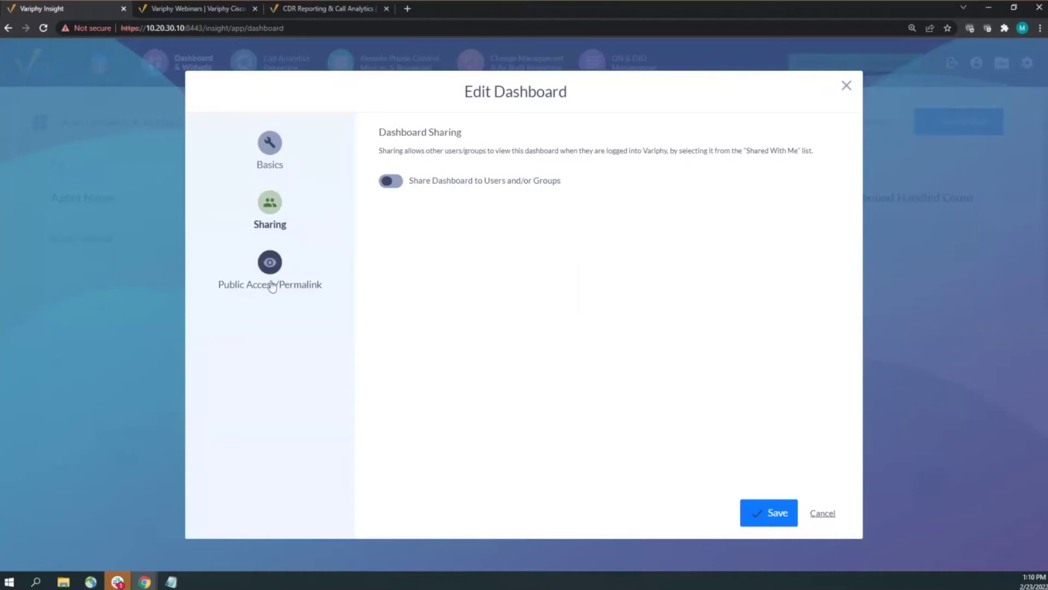
left_click_drag(275, 285, 271, 285)
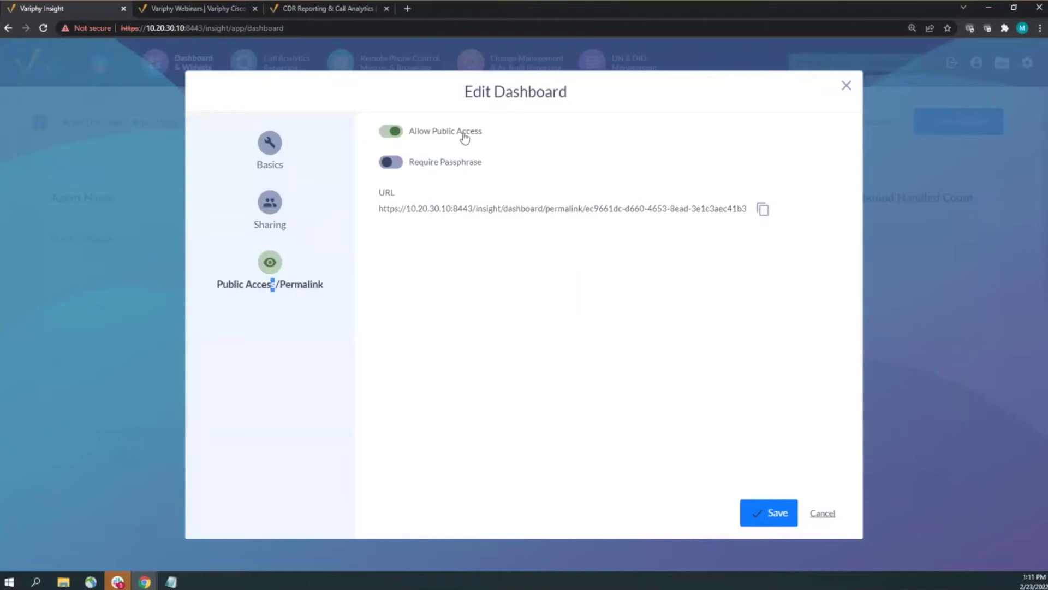
Copy the agent dashboard's public permalink URL and view the shared dashboard in a separate browser tab
triple_click(493, 210)
right_click(493, 210)
left_click(507, 219)
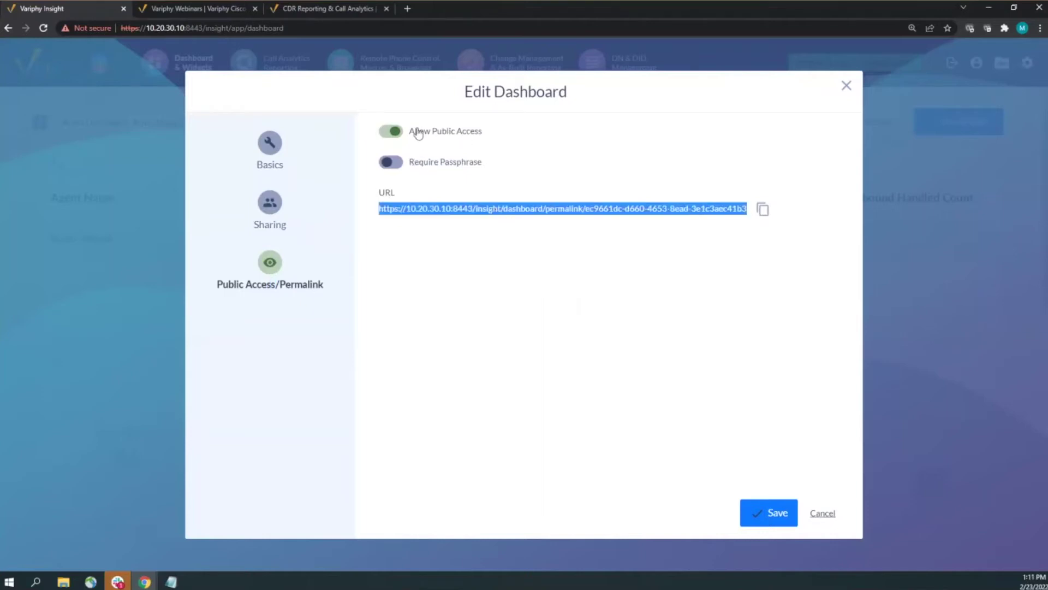
left_click(788, 523)
left_click(407, 8)
key("ctrl+v")
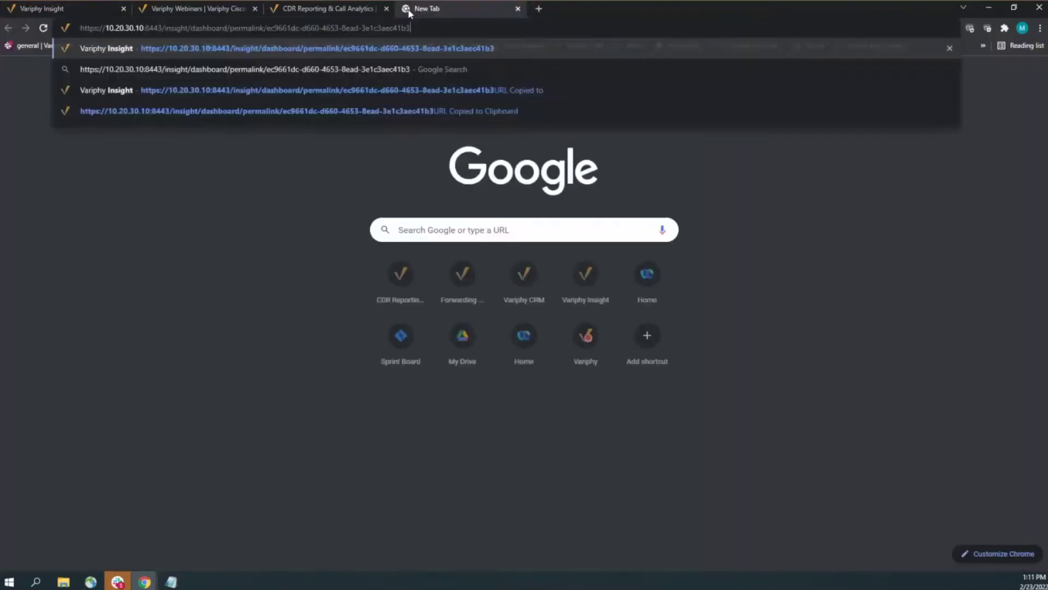
key("Return")
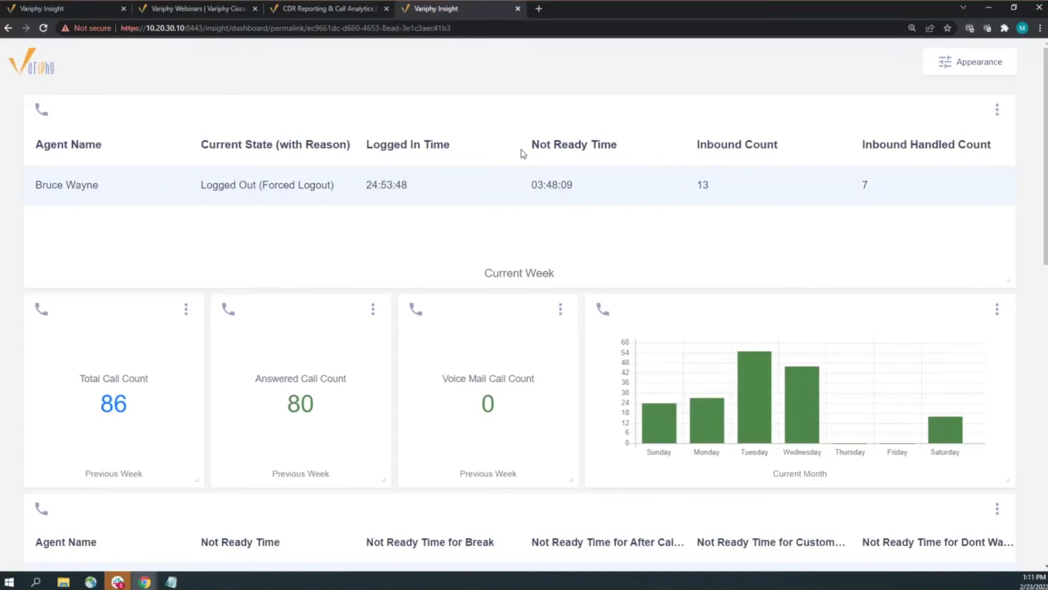
left_click(518, 9)
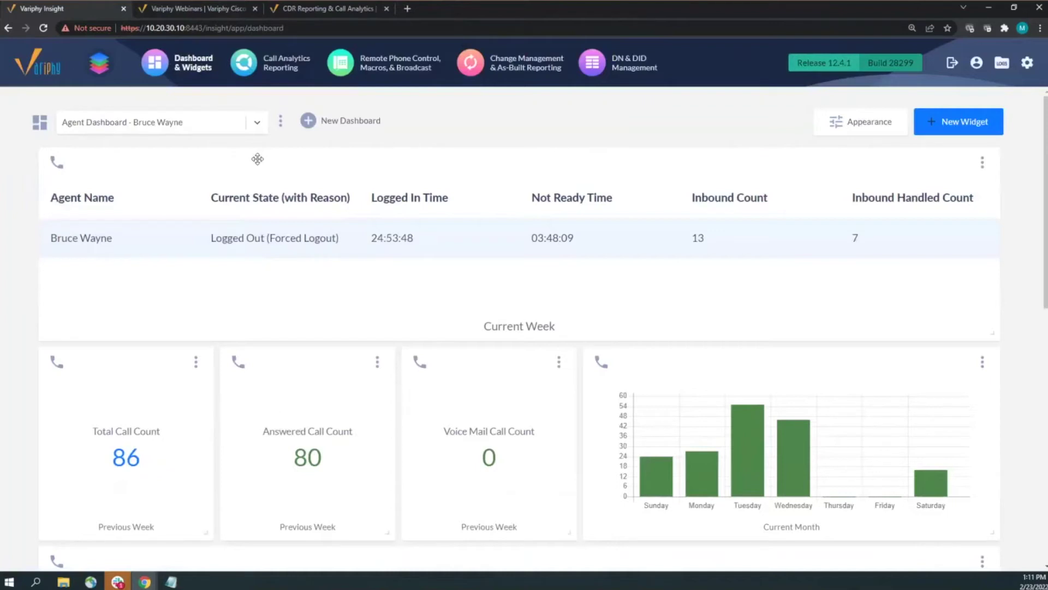
Switch to the CSQ Service Levels dashboard and look over its Service Levels table, summary widgets and Phone Room and CARS charts
left_click(281, 121)
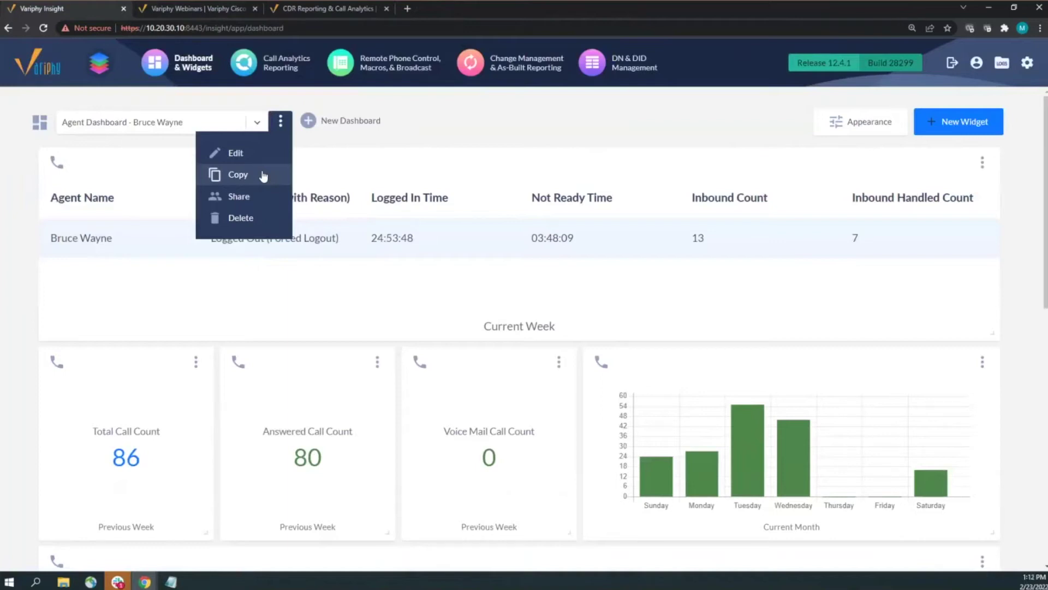
left_click(189, 122)
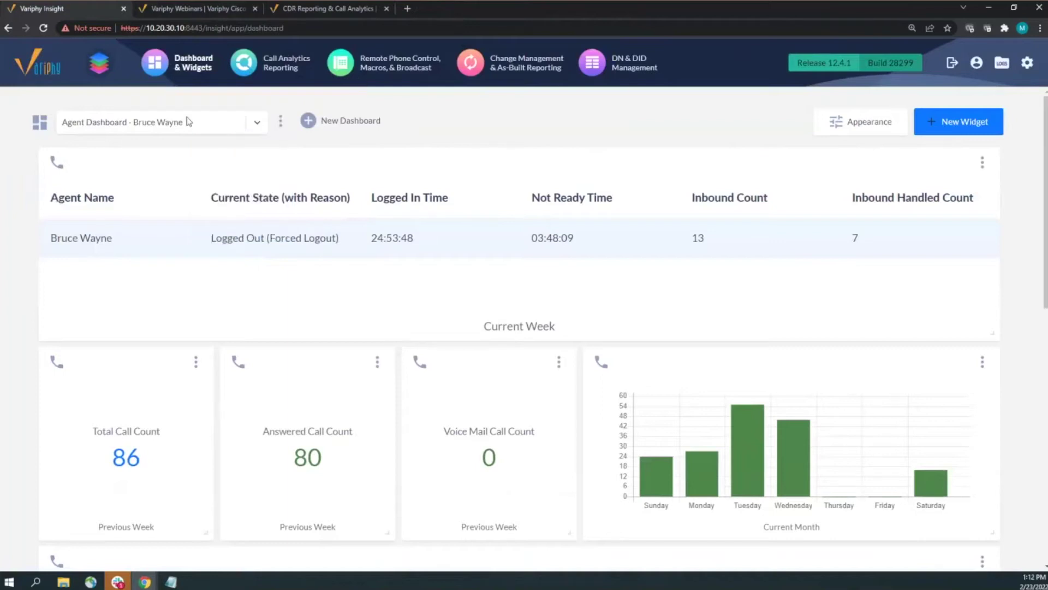
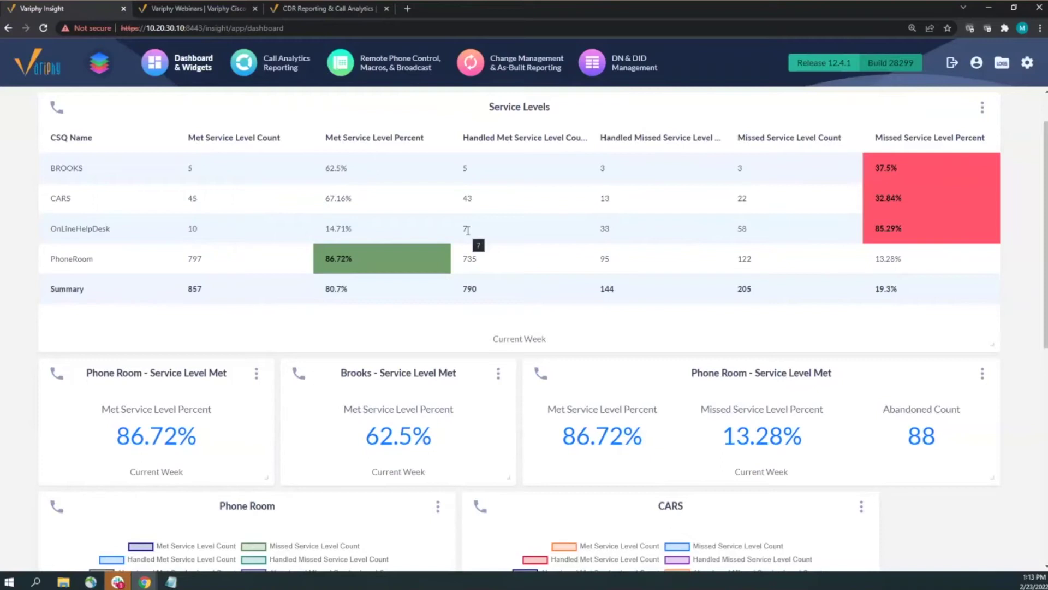
scroll(361, 351, "down", 1)
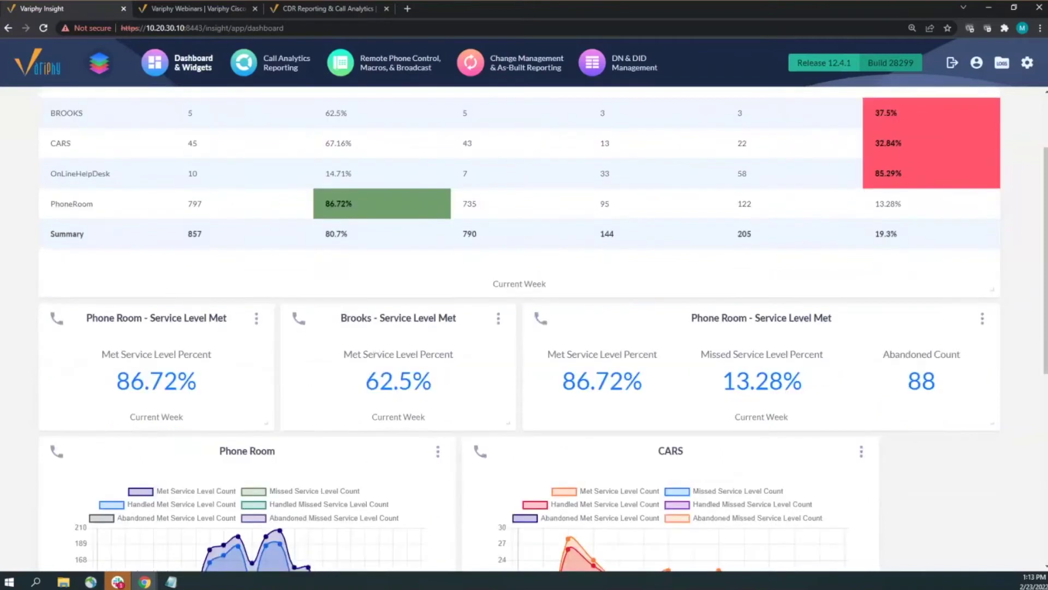
scroll(552, 286, "up", 2)
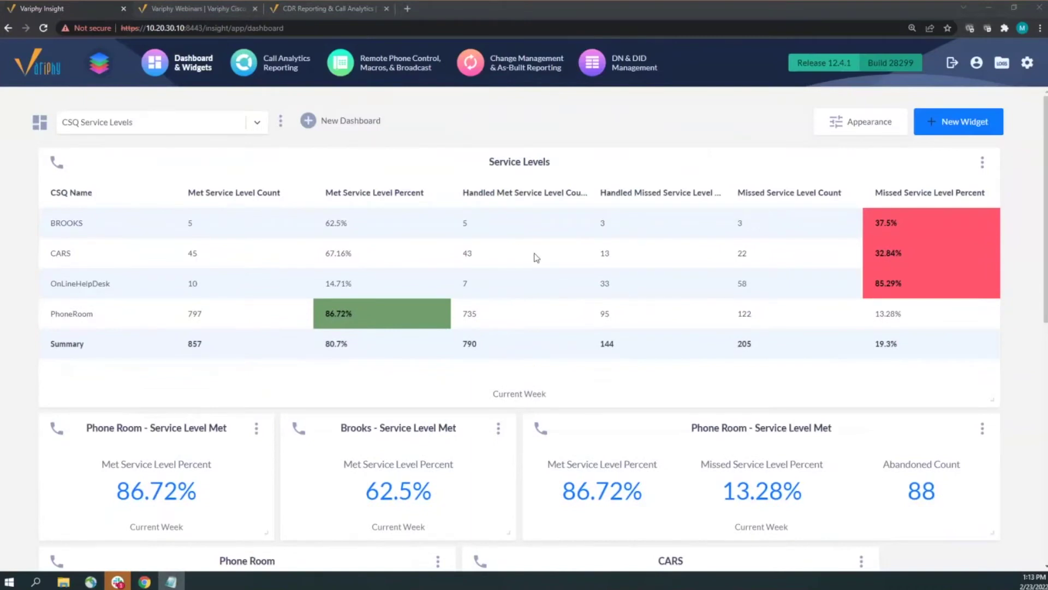
scroll(536, 258, "down", 6)
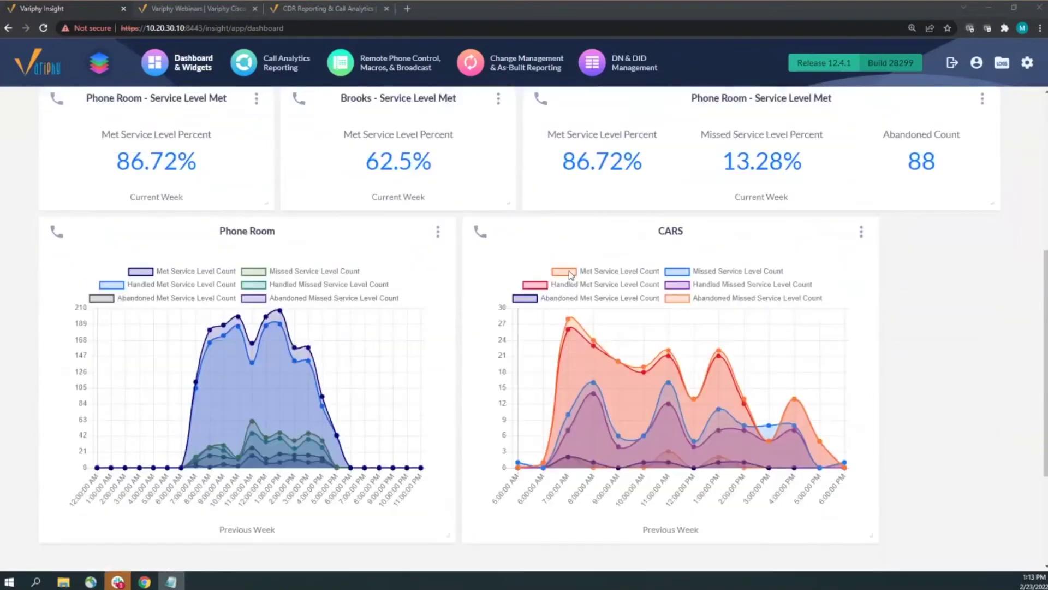
scroll(589, 276, "up", 4)
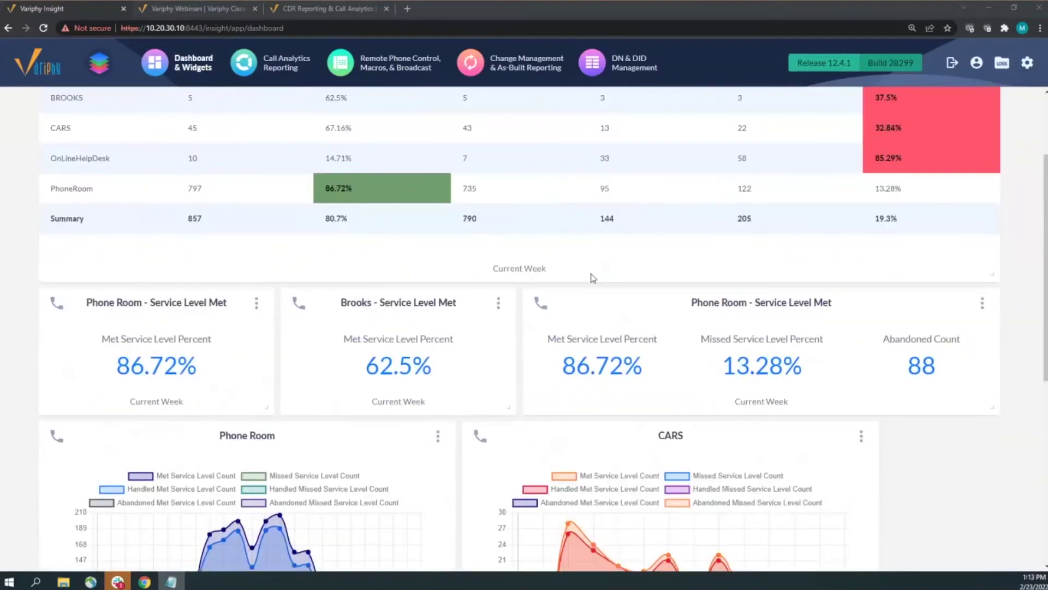
scroll(593, 278, "up", 3)
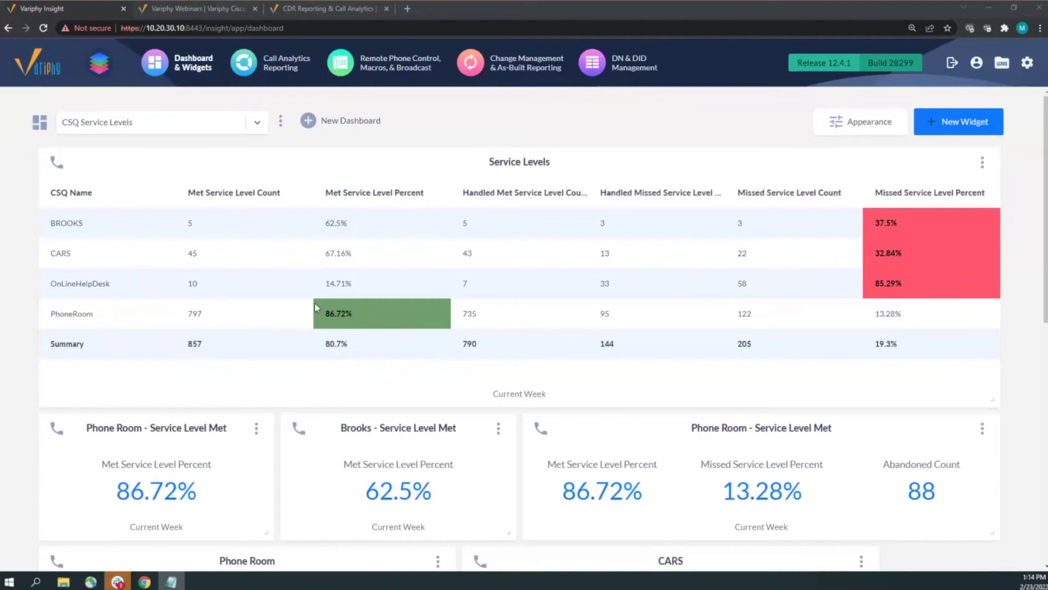
Review the Service Levels widget's threshold settings for Missed and Met Service Level Percent, leaving its configuration without saving
left_click(982, 164)
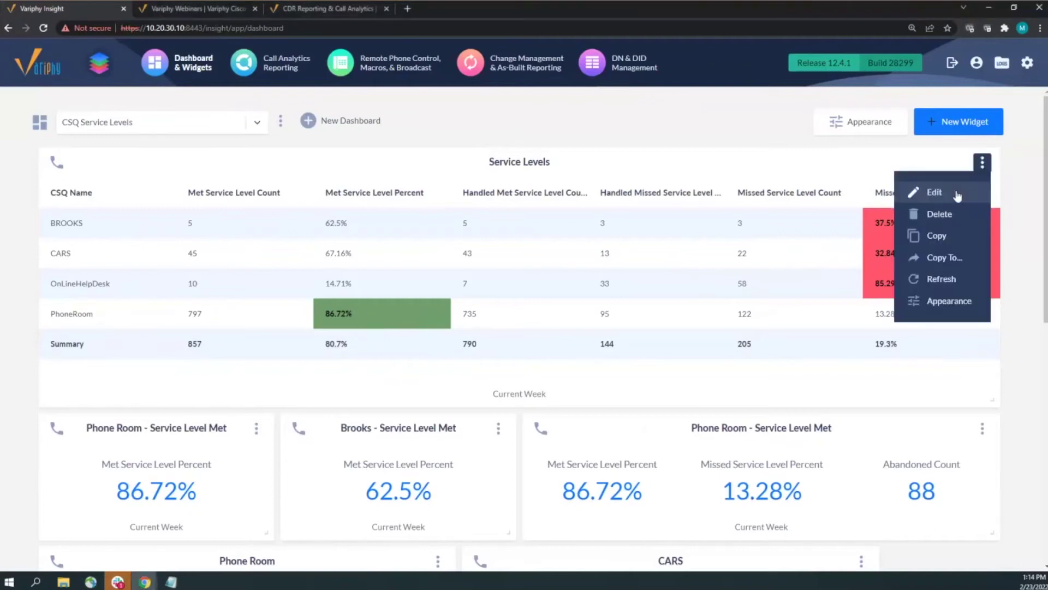
left_click(957, 196)
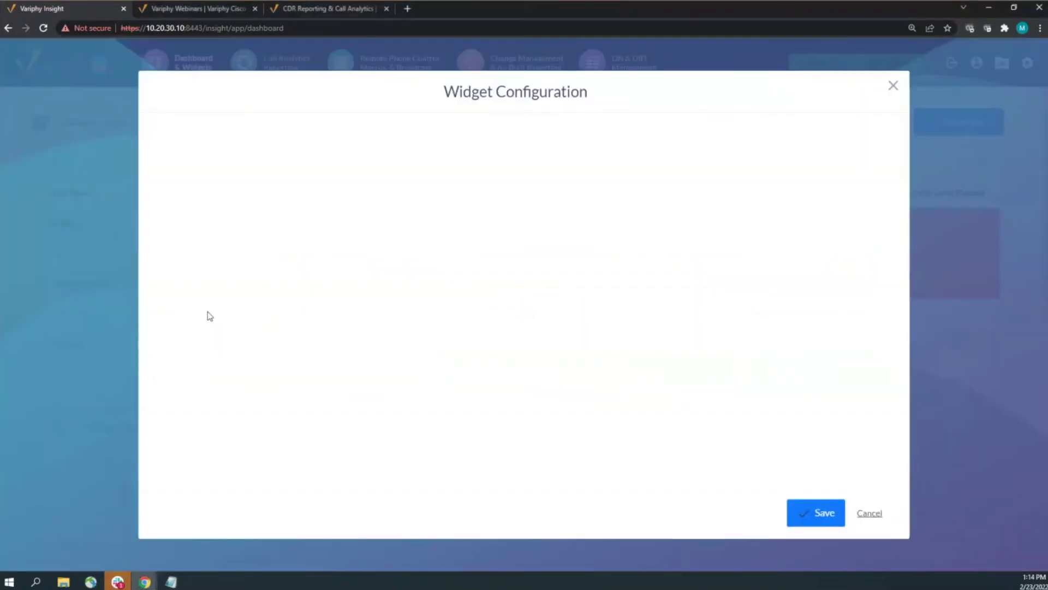
left_click(227, 278)
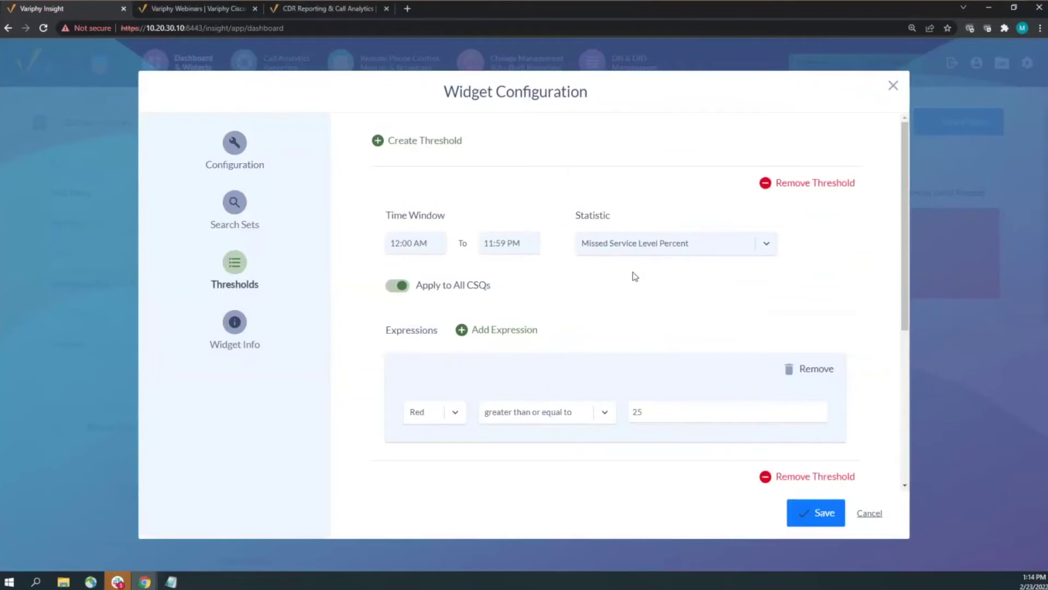
scroll(600, 309, "down", 5)
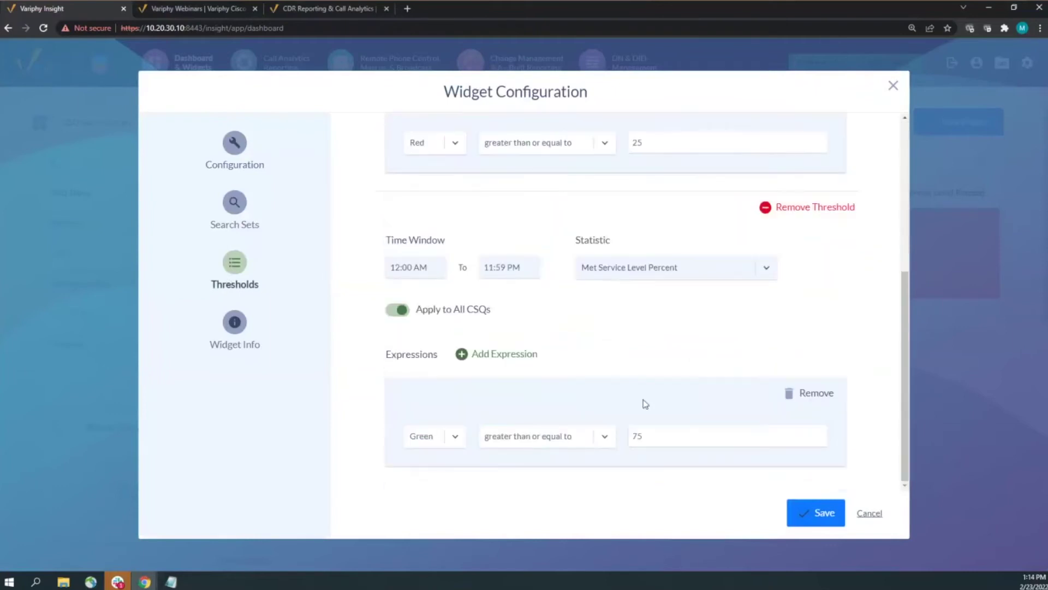
scroll(621, 376, "up", 4)
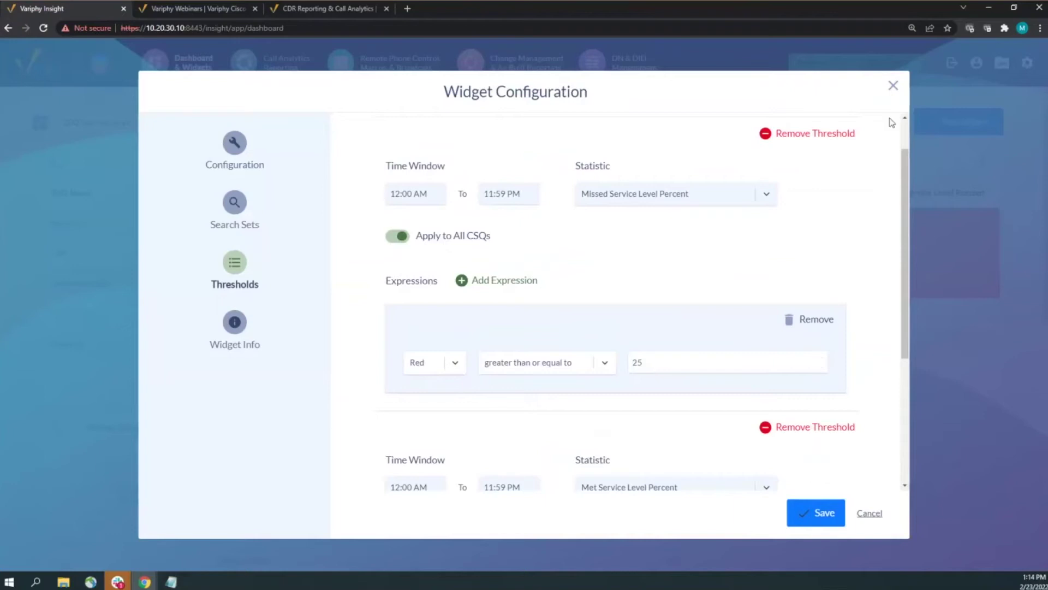
left_click(893, 87)
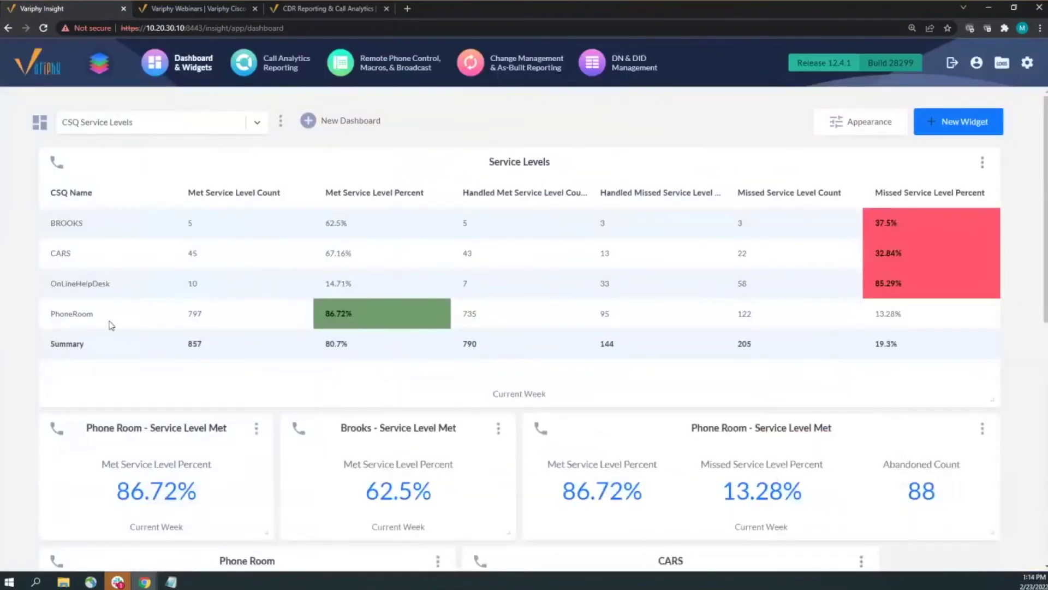
Highlight PhoneRoom's Met Service Level Percent and OnLineHelpDesk's Missed Service Level Percent in the Service Levels table
left_click_drag(337, 310, 374, 309)
left_click_drag(904, 284, 876, 284)
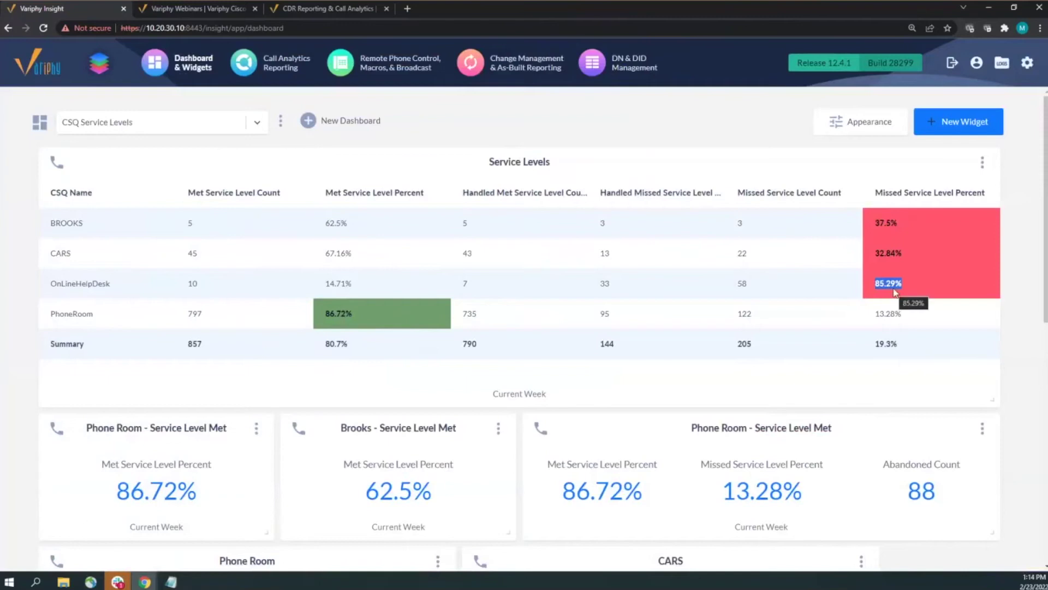
left_click(639, 255)
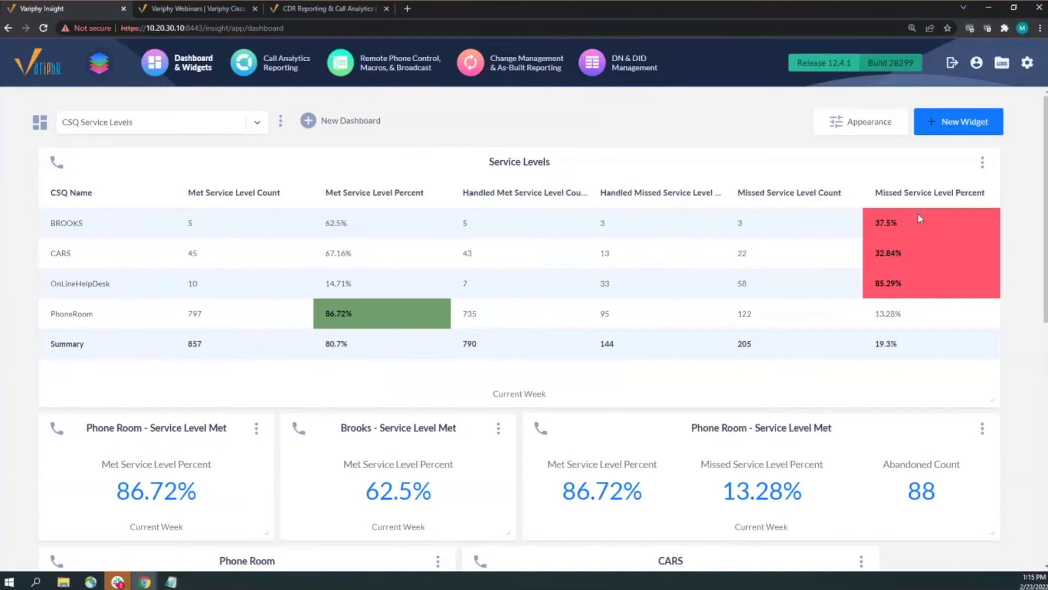
Compare the Service Levels table with the Phone Room and Brooks Service Level Met widgets
scroll(901, 241, "down", 4)
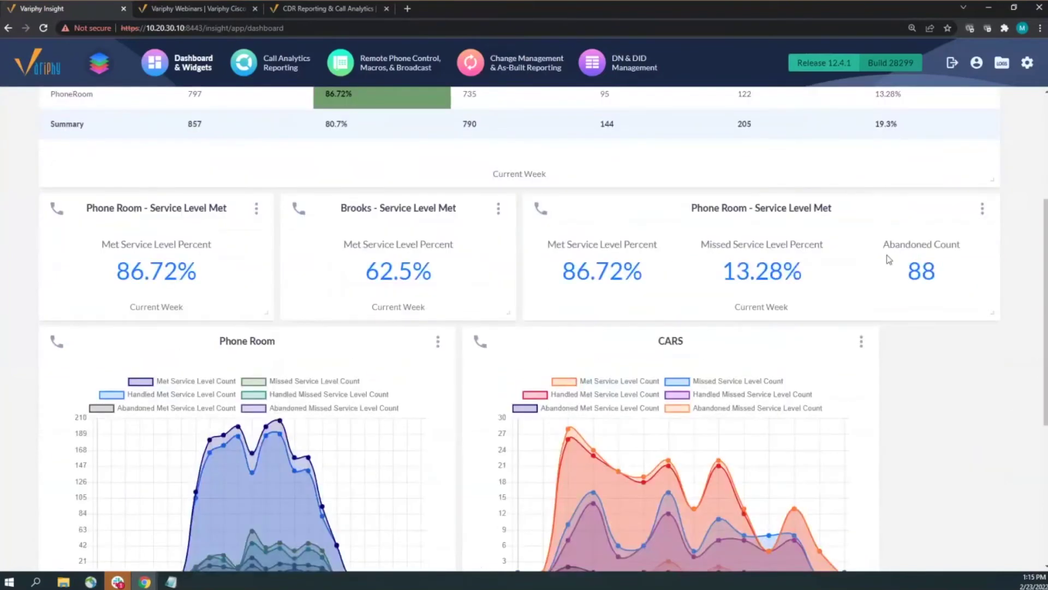
scroll(538, 213, "up", 2)
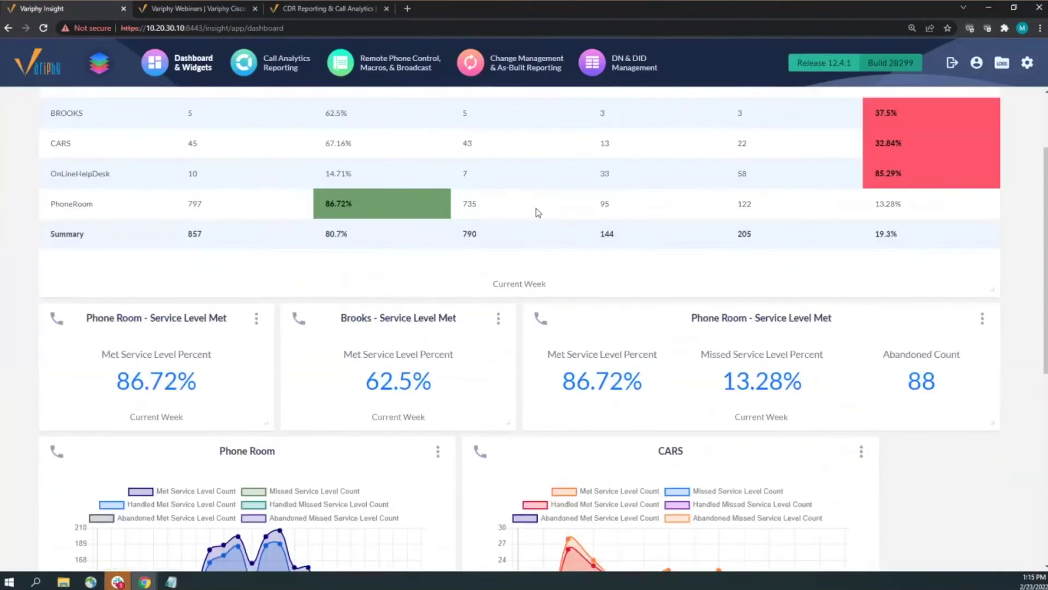
scroll(431, 203, "up", 1)
scroll(163, 288, "down", 2)
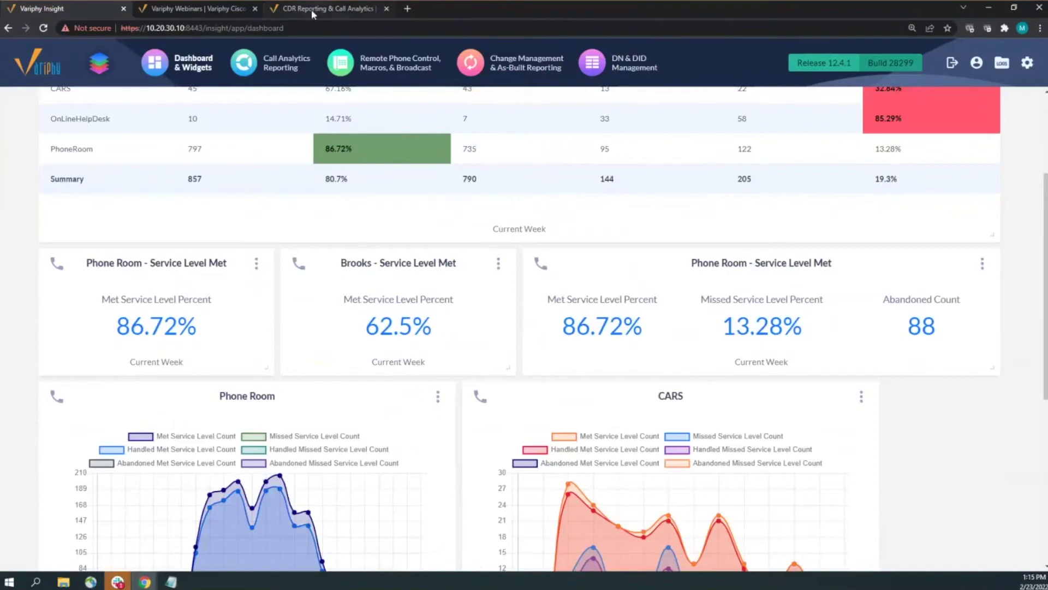
scroll(382, 211, "up", 3)
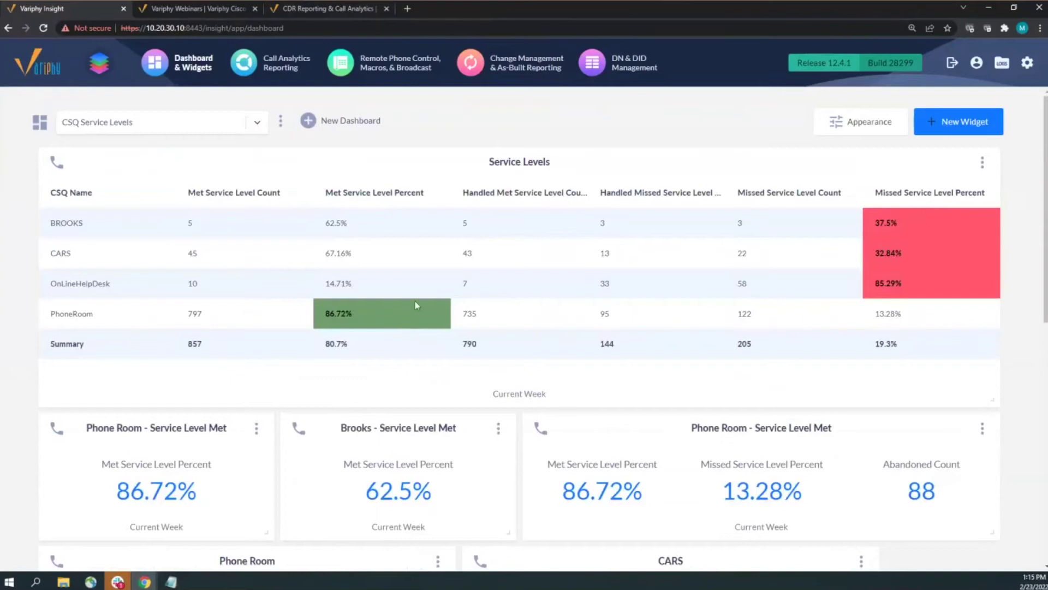
scroll(574, 244, "down", 1)
scroll(572, 243, "down", 2)
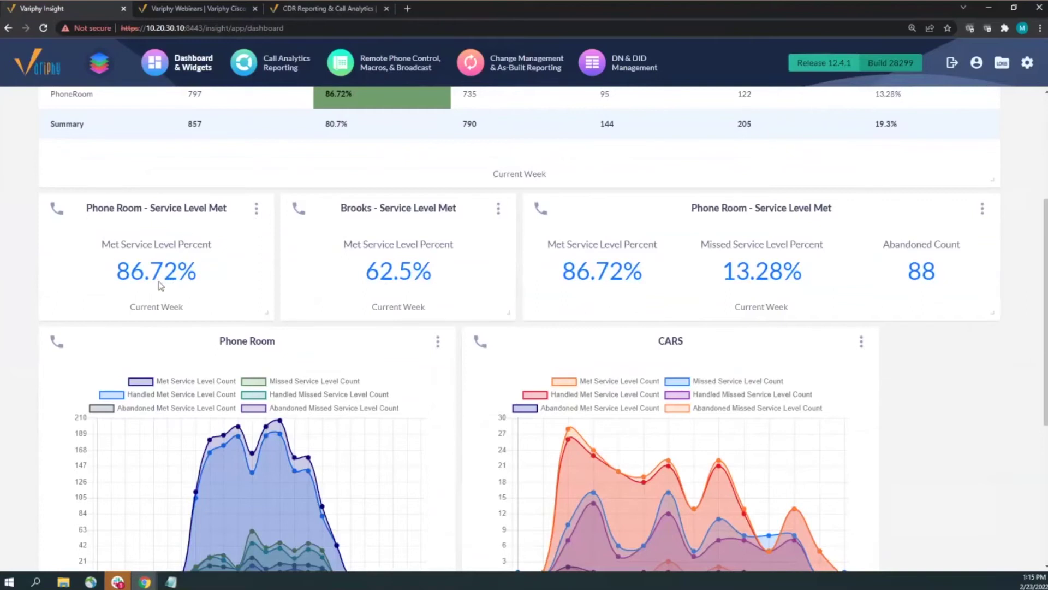
scroll(160, 285, "up", 2)
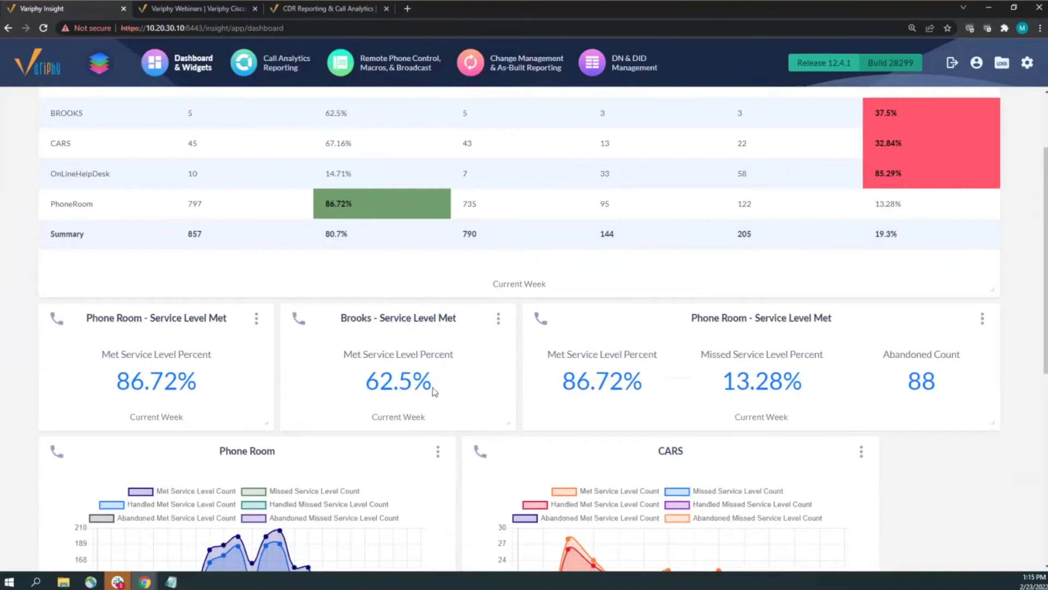
Open the configuration of the Phone Room - Service Level Met widget that includes the abandoned count
left_click(982, 319)
left_click(980, 320)
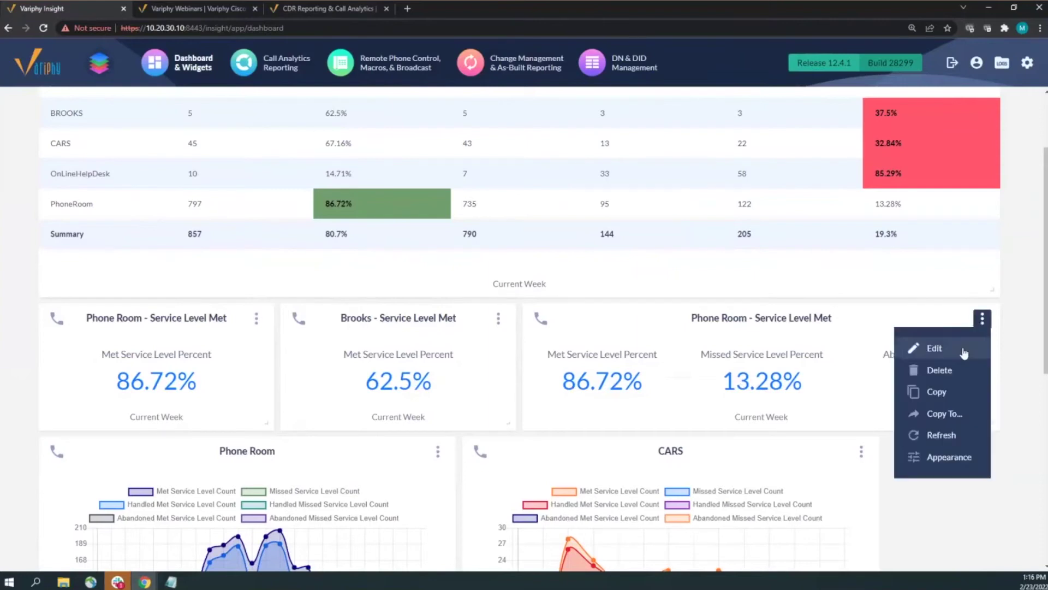
left_click(934, 348)
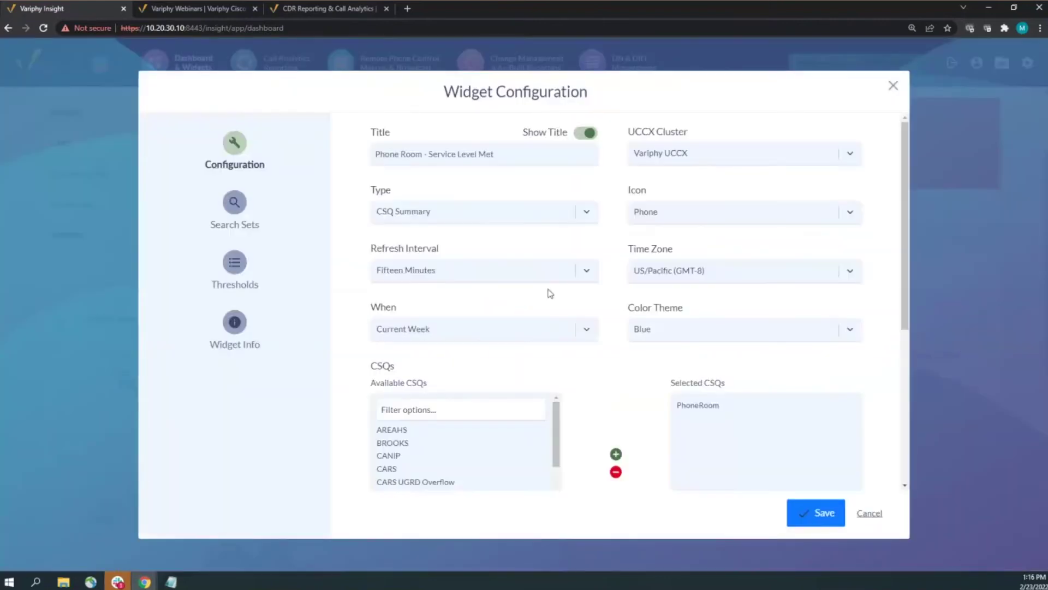
Review the widget's selected CSQ and its available and selected statistics, leaving the configuration without saving
scroll(421, 294, "down", 3)
scroll(683, 239, "up", 2)
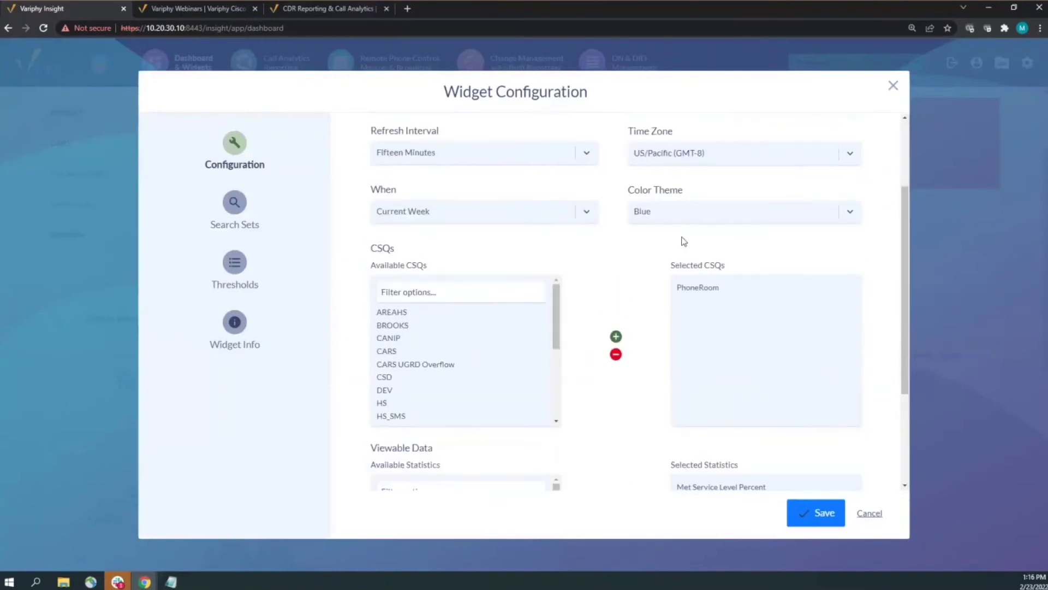
left_click(704, 295)
scroll(670, 298, "down", 3)
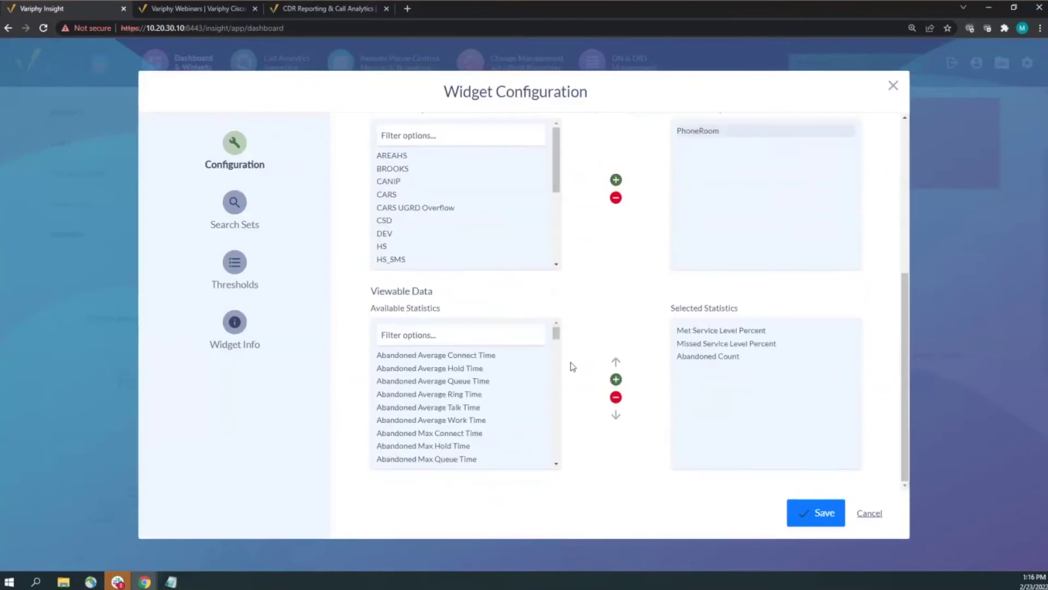
left_click_drag(557, 338, 557, 416)
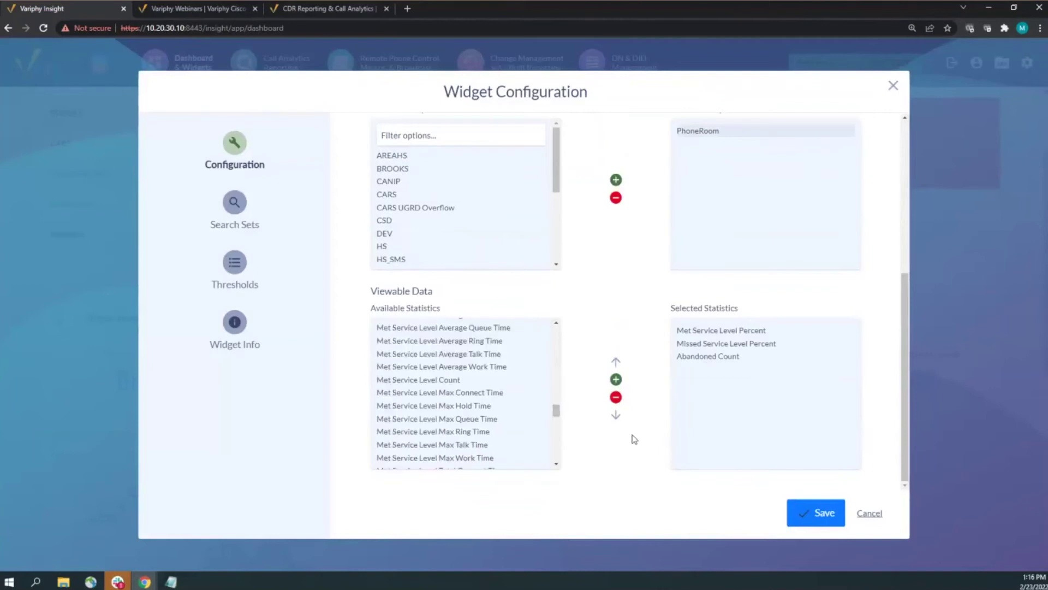
left_click(893, 86)
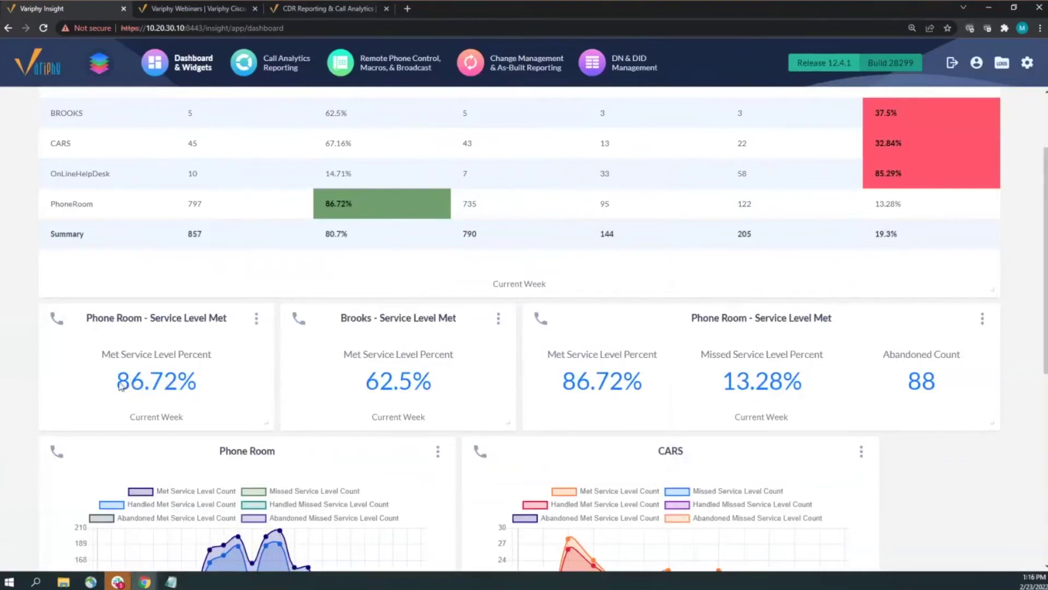
Filter the Phone Room chart's legend so that only Met Service Level Count and Missed Service Level Count are plotted
scroll(189, 382, "down", 4)
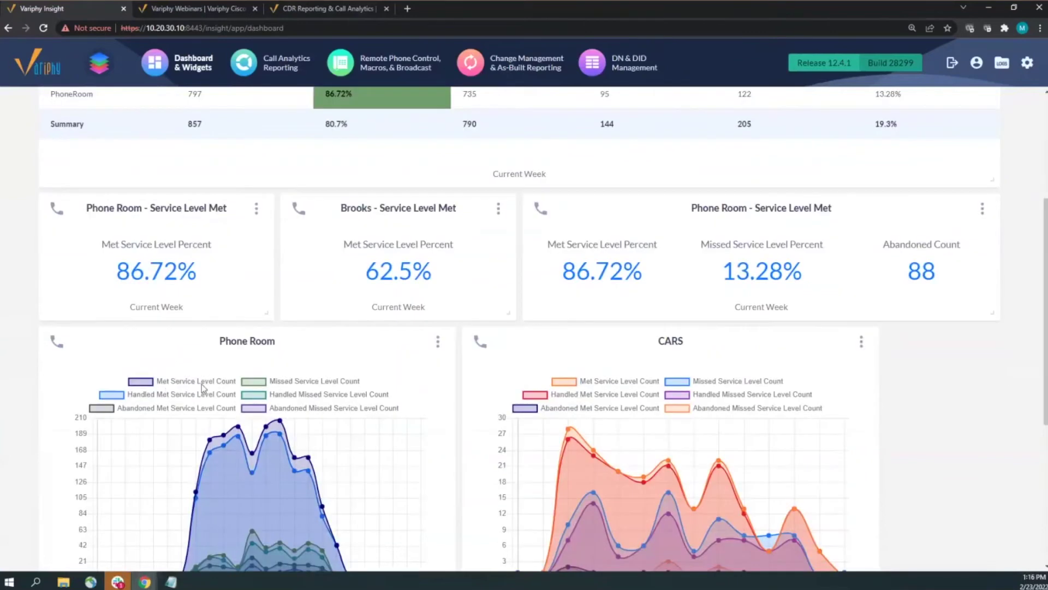
scroll(202, 390, "down", 1)
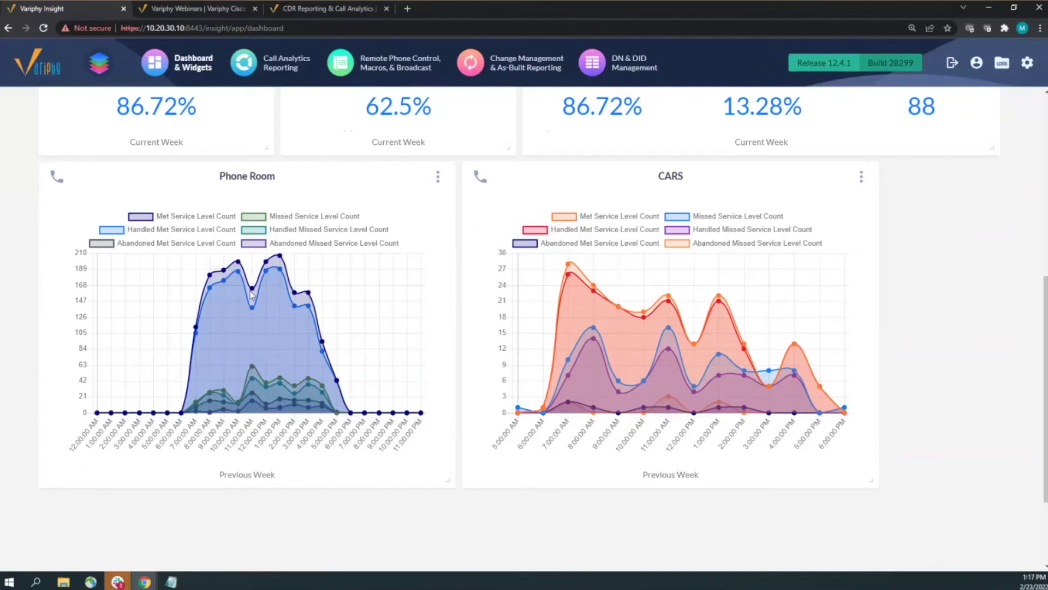
mouse_move(251, 293)
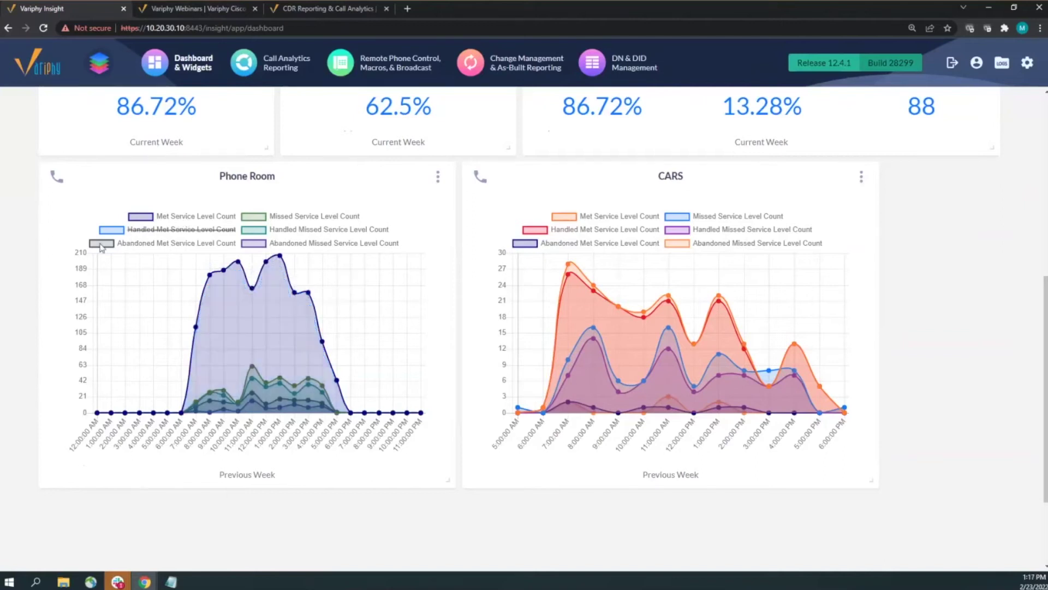
left_click(133, 230)
left_click(102, 243)
left_click(259, 217)
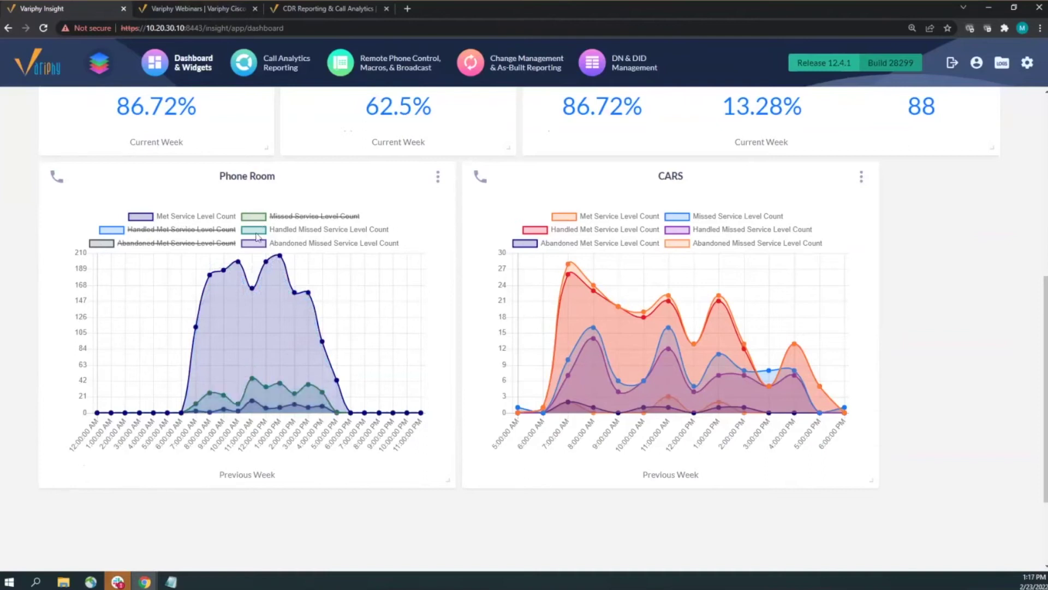
left_click(257, 230)
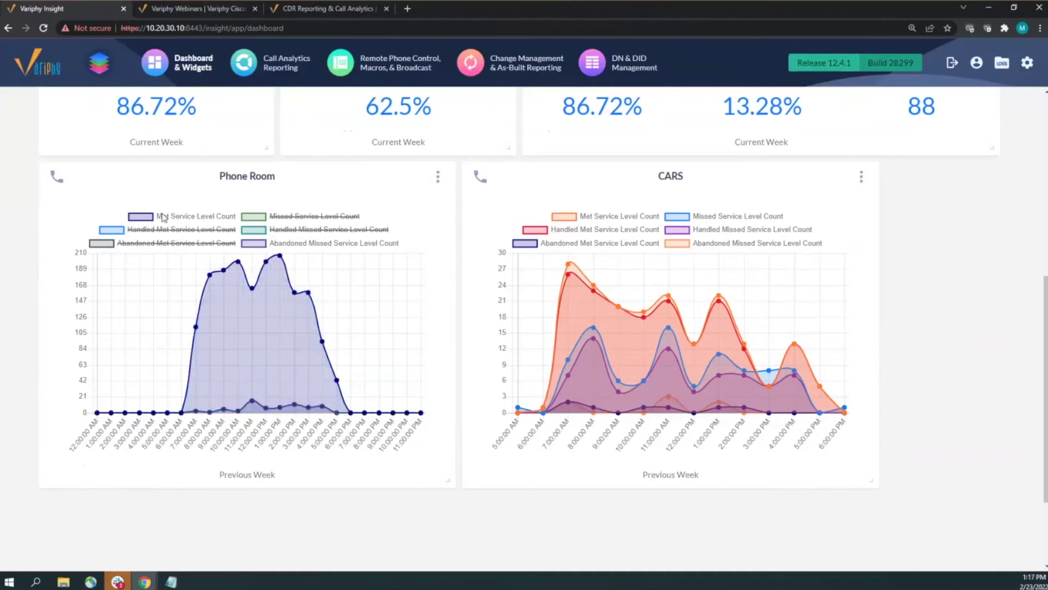
left_click(211, 219)
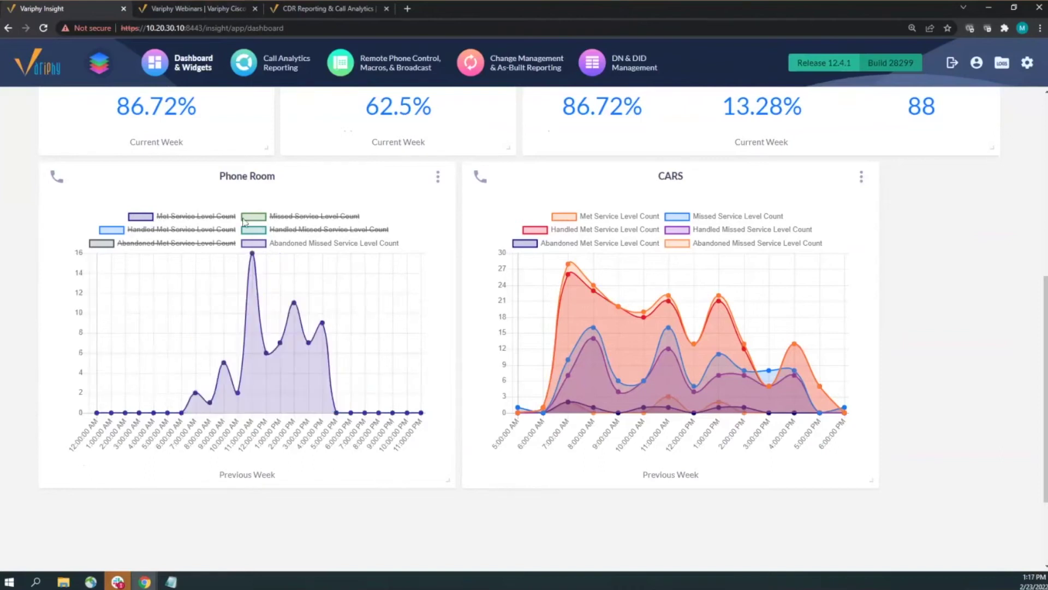
left_click(254, 243)
left_click(253, 220)
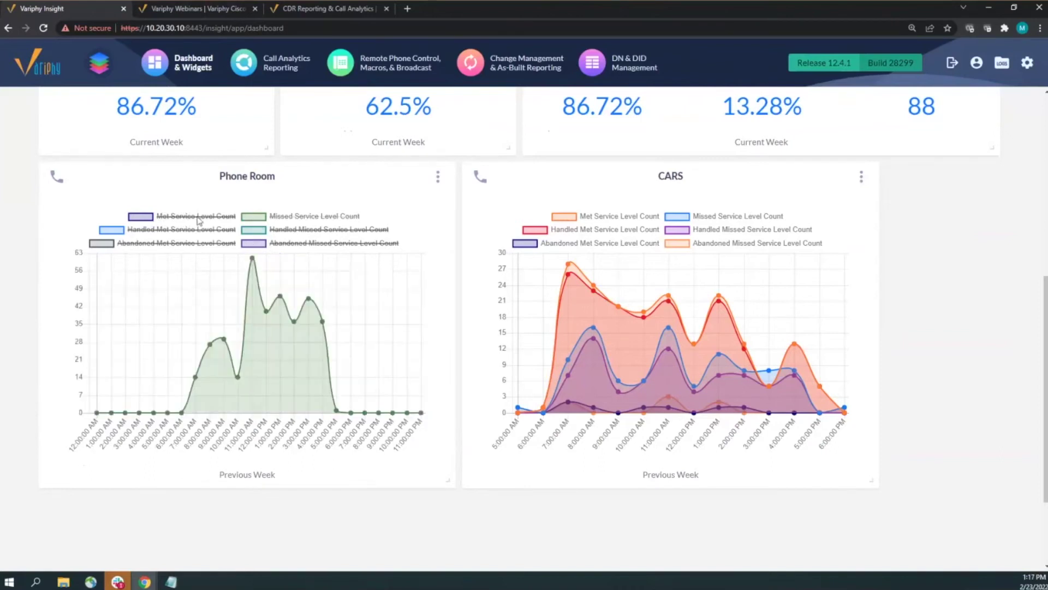
left_click(147, 218)
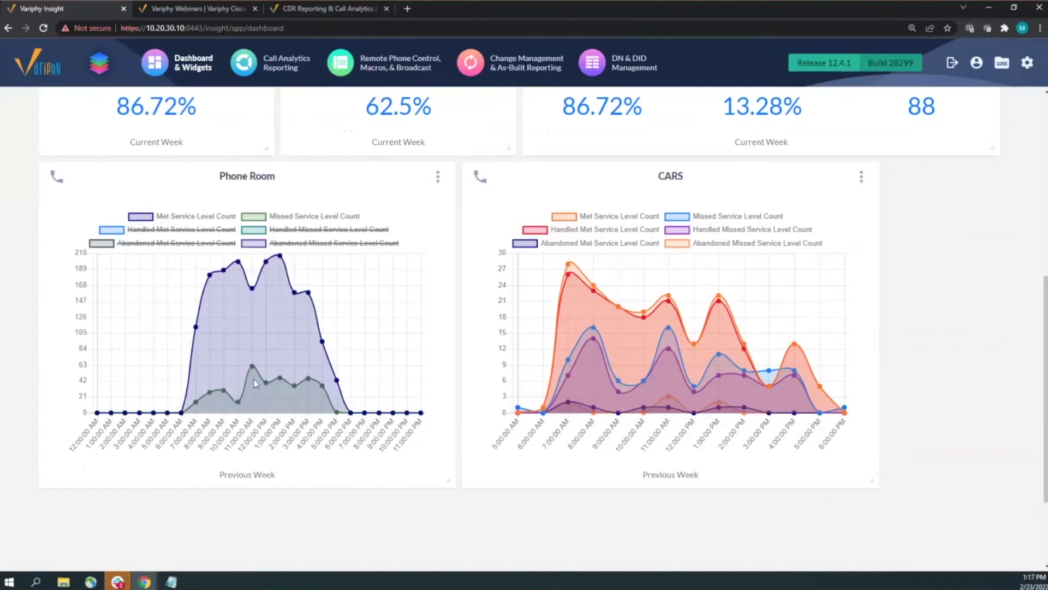
Turn off All Day in the Phone Room chart widget's time period, include only 6:00 AM to 5:59 PM, and save it
mouse_move(254, 370)
left_click(437, 178)
left_click(412, 212)
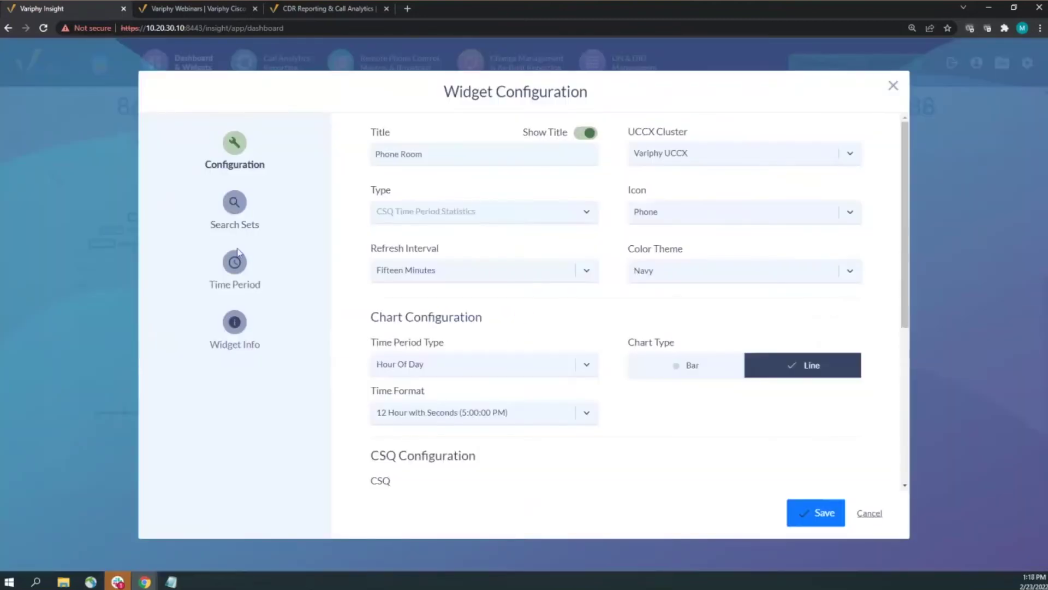
left_click(249, 257)
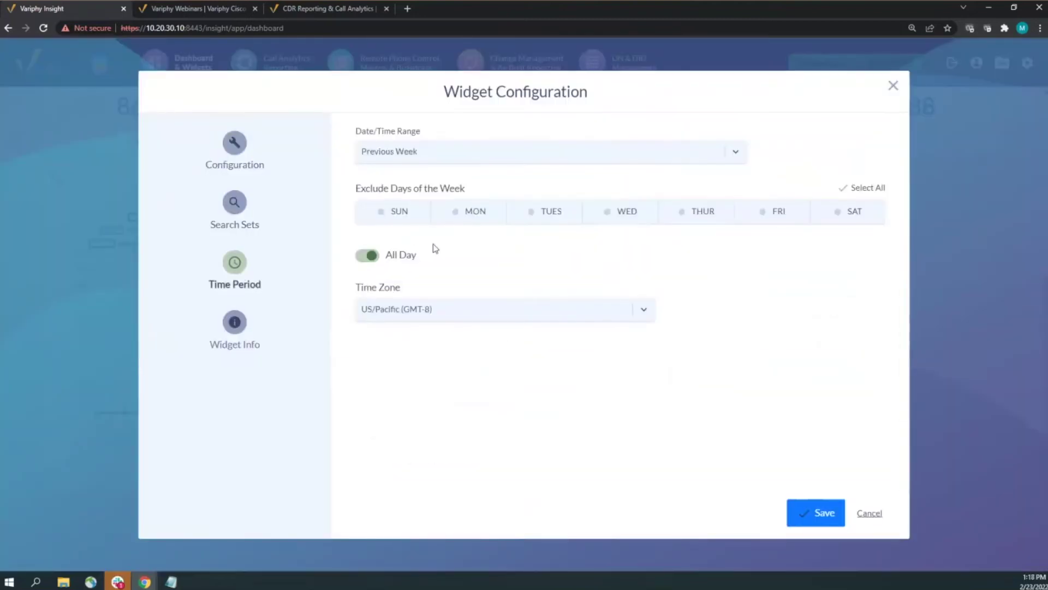
left_click(367, 255)
left_click(373, 316)
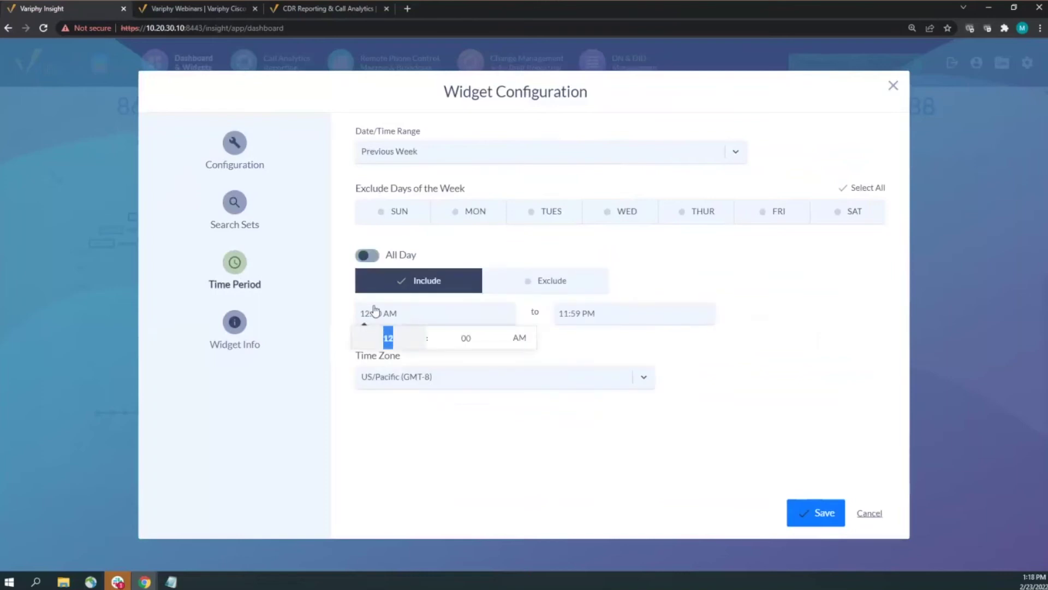
type("6")
left_click(579, 317)
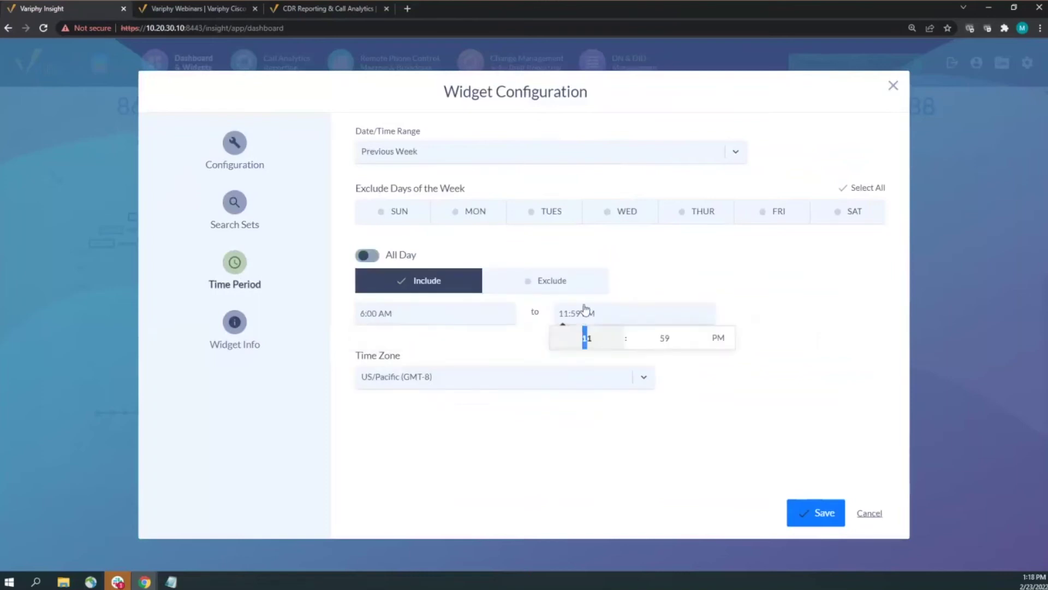
key("BackSpace")
type("5")
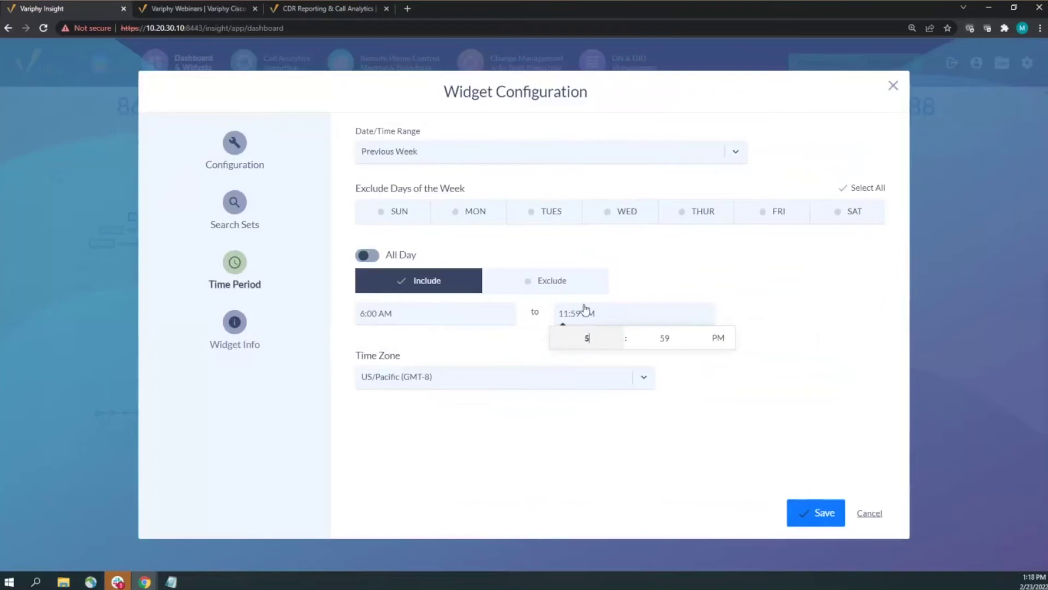
left_click(808, 515)
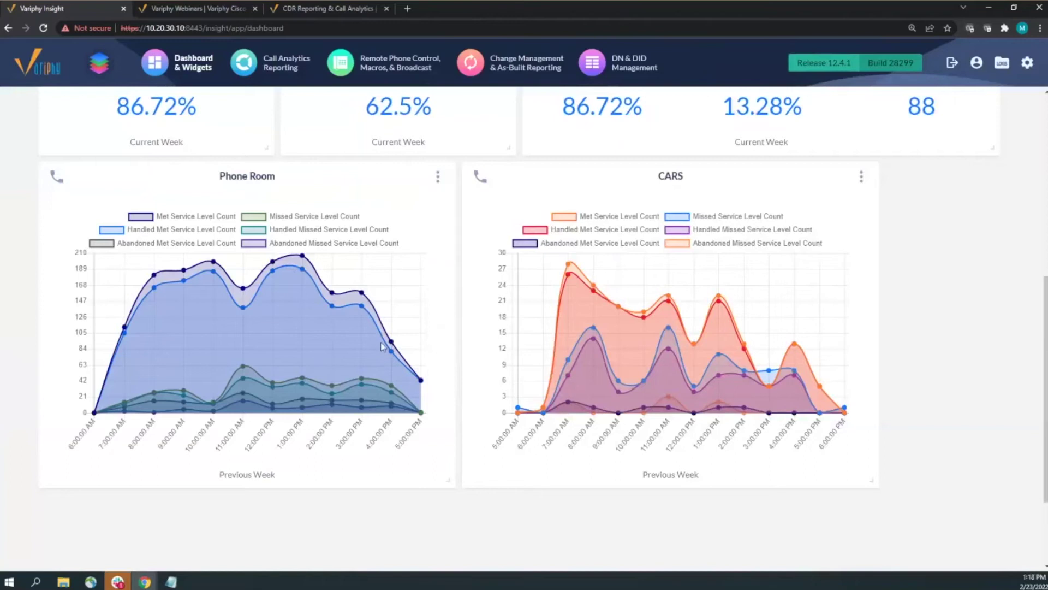
Switch from the CSQ Service Levels dashboard to the Misc CCX Dashboard
scroll(733, 370, "up", 7)
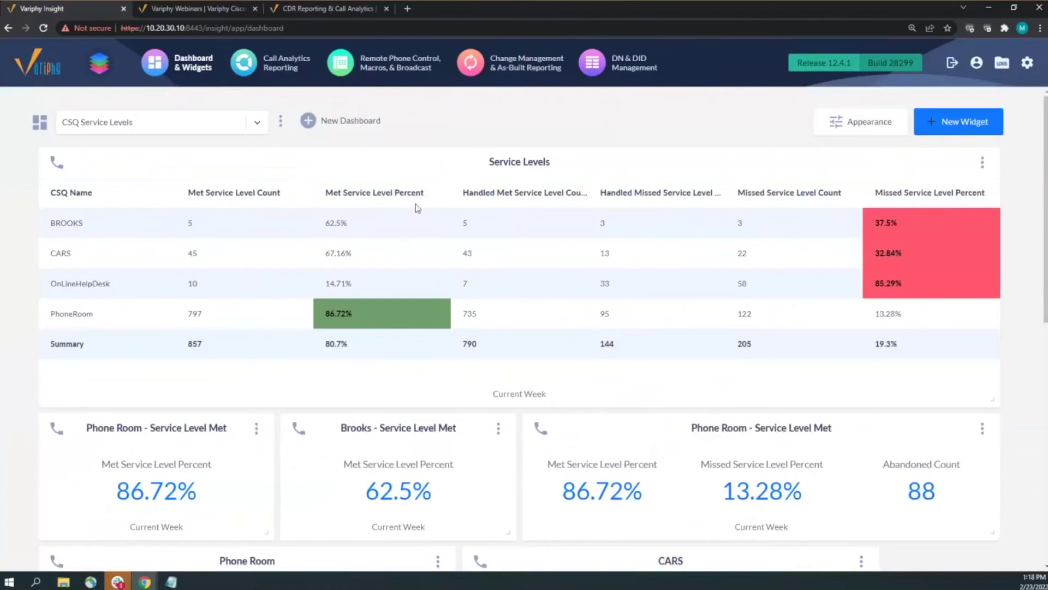
left_click(257, 123)
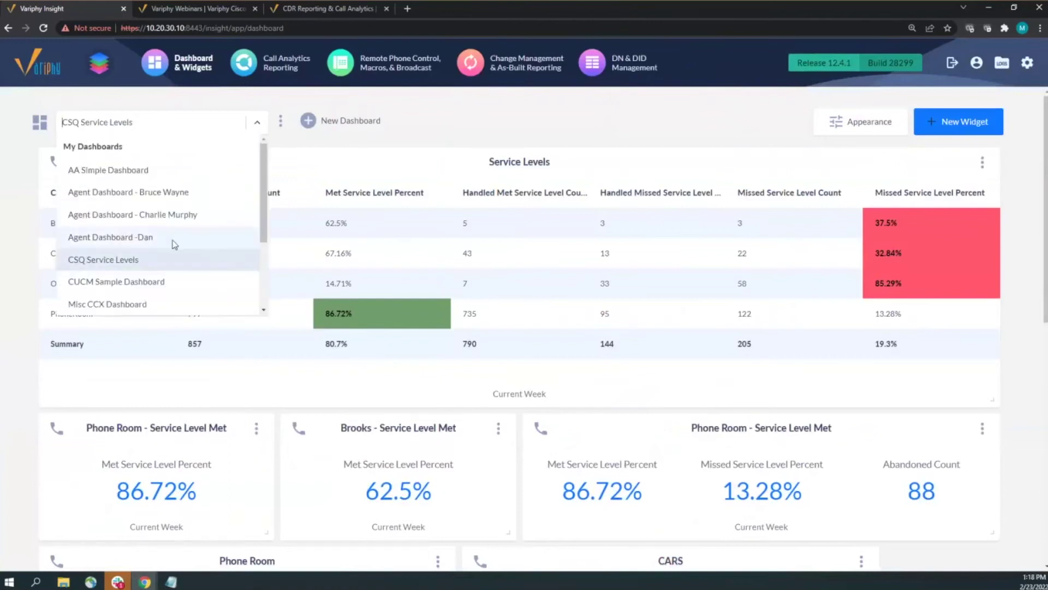
scroll(172, 255, "down", 3)
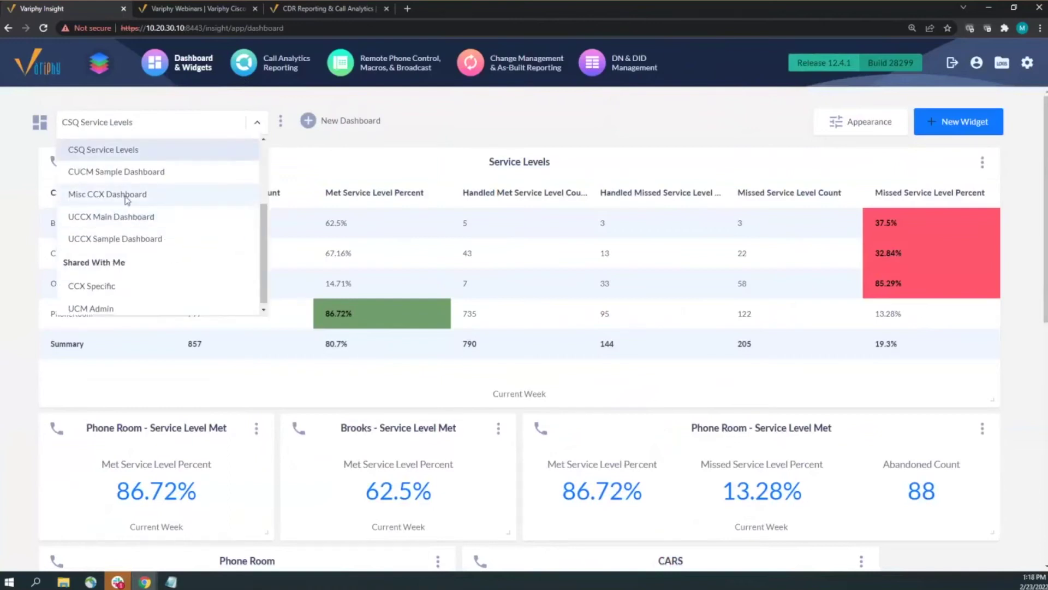
left_click(126, 199)
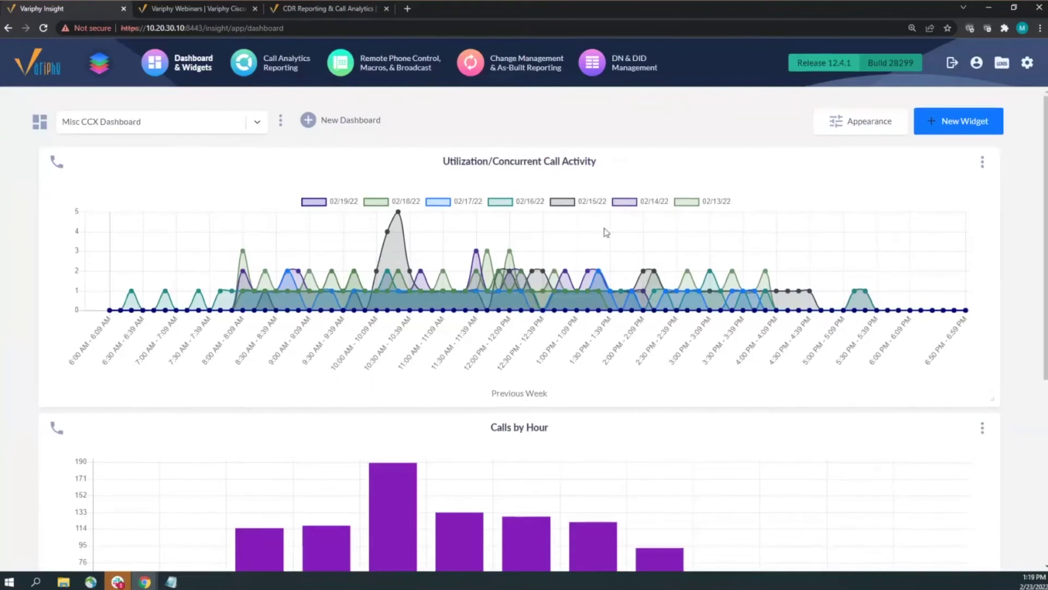
Compare the 02/15/22 peak in the Utilization/Concurrent Call Activity chart with the 10 AM bar in Calls by Hour
scroll(500, 375, "down", 3)
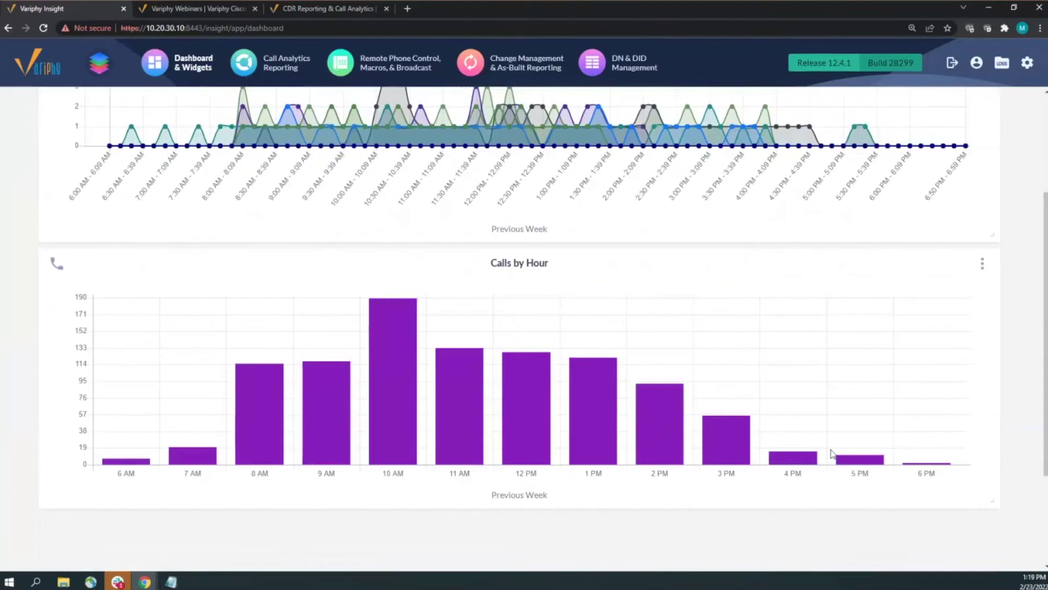
scroll(764, 431, "up", 3)
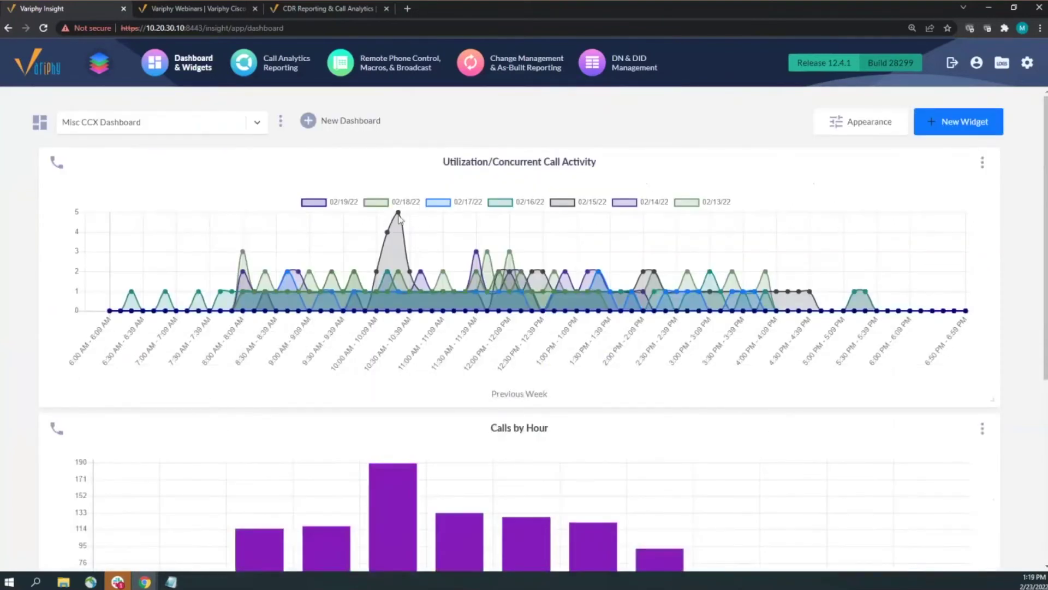
mouse_move(398, 213)
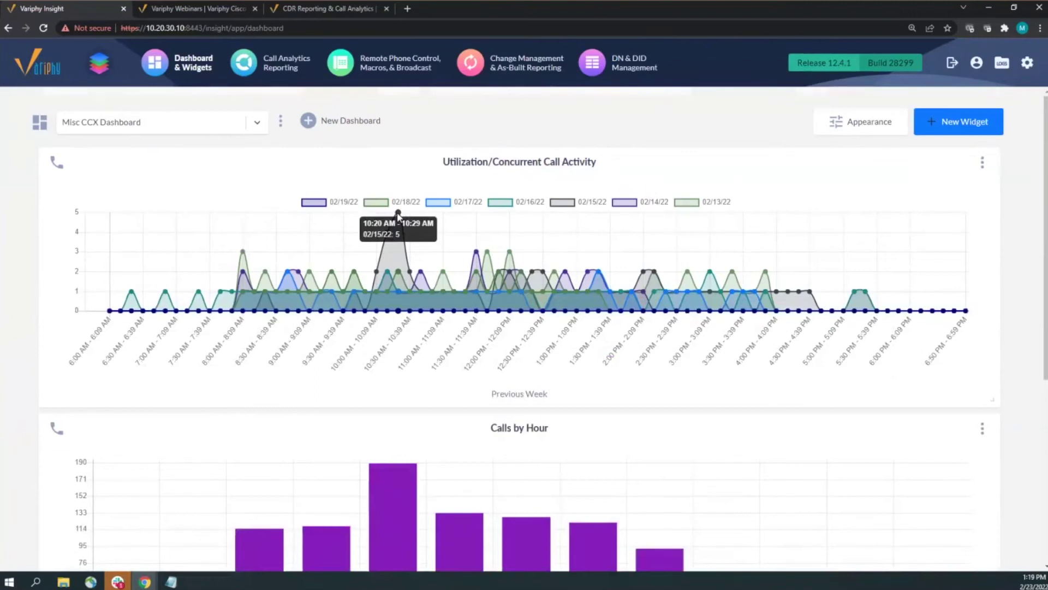
scroll(390, 371, "down", 2)
mouse_move(395, 434)
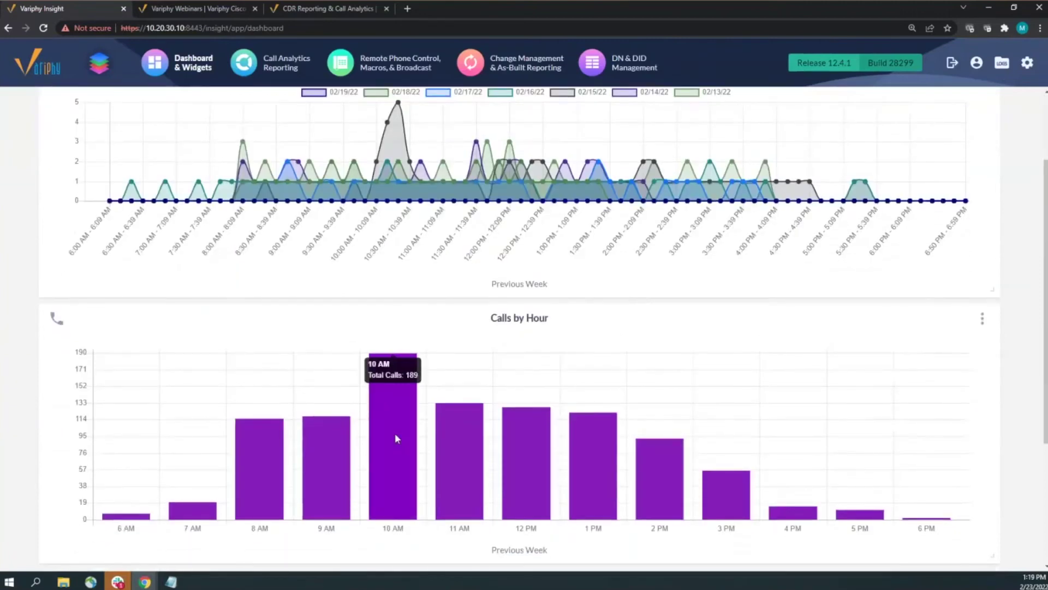
scroll(398, 442, "up", 2)
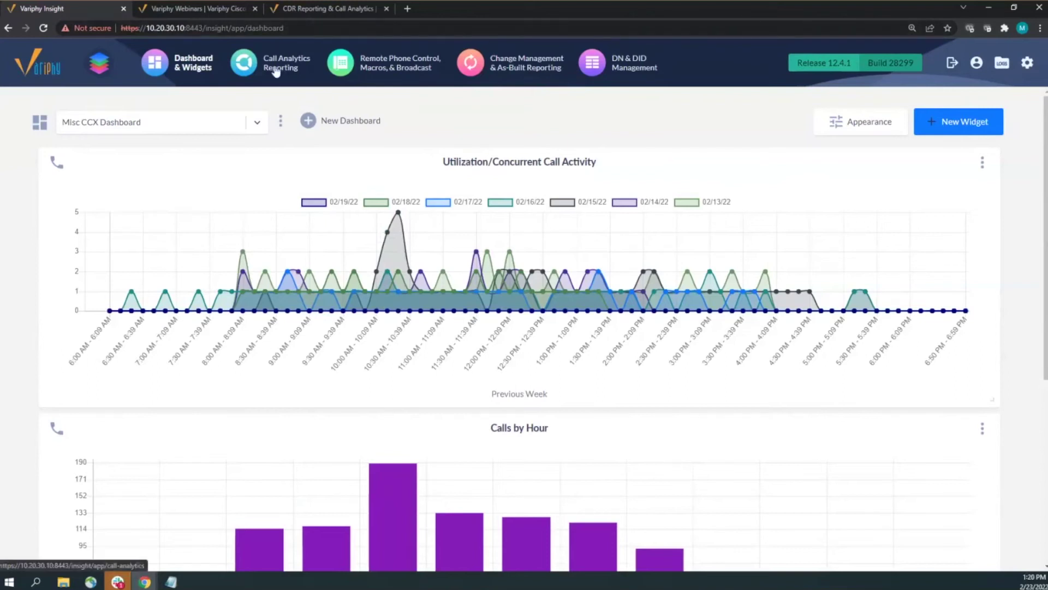
Open the Call Analytics reports for the Variphy UCCX cluster and list only My Reports, excluding shared reports
left_click(98, 63)
left_click(481, 156)
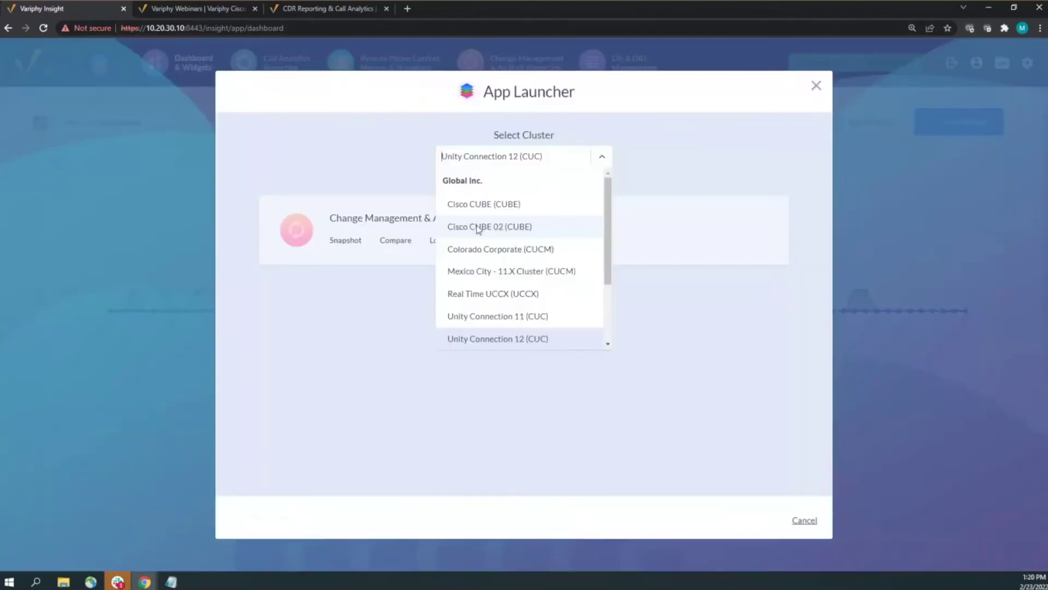
scroll(514, 262, "down", 2)
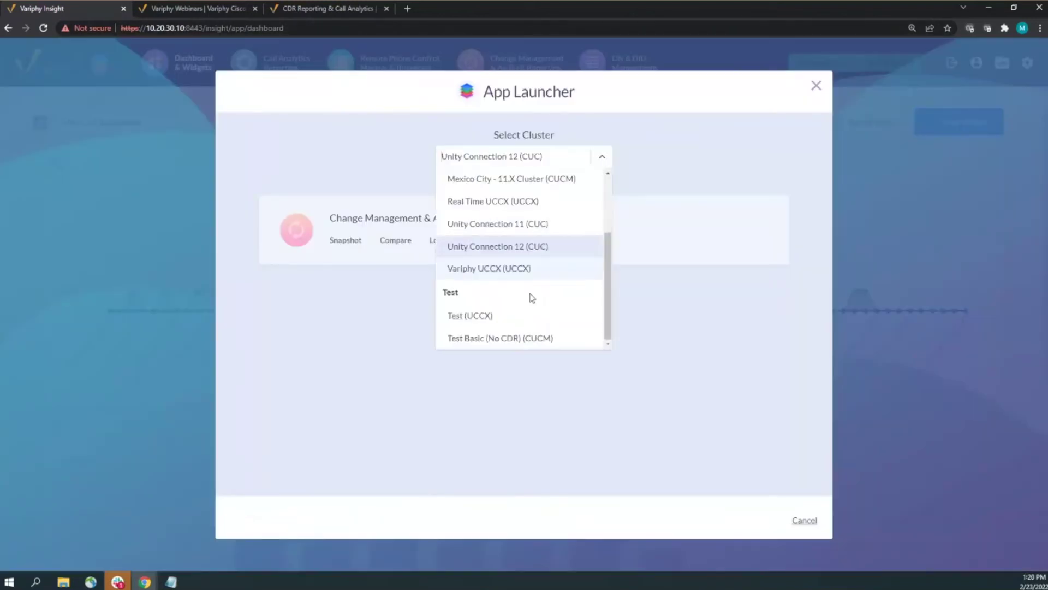
left_click(489, 269)
left_click(344, 240)
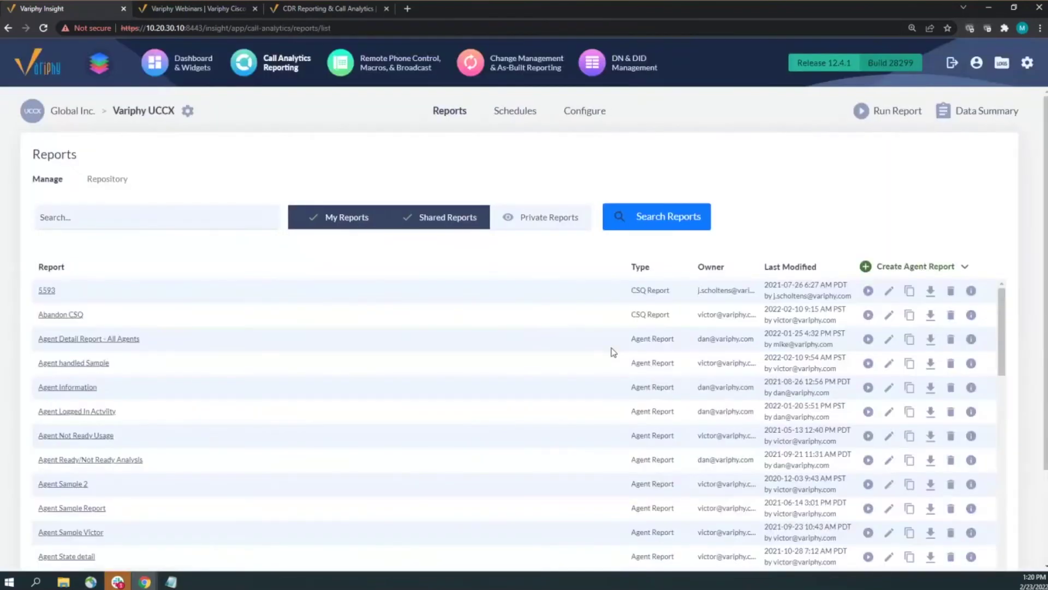
left_click(469, 216)
left_click(663, 217)
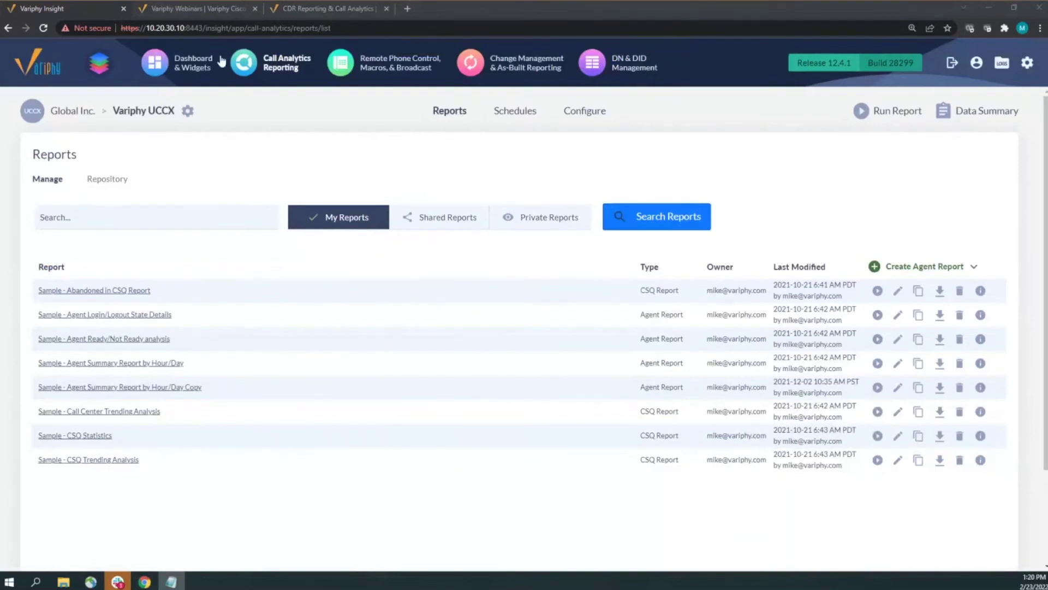
Switch to the Variphy website, open the Product Downloads support page, and highlight the Variphy UCCX Analytics Report Templates heading
left_click(306, 8)
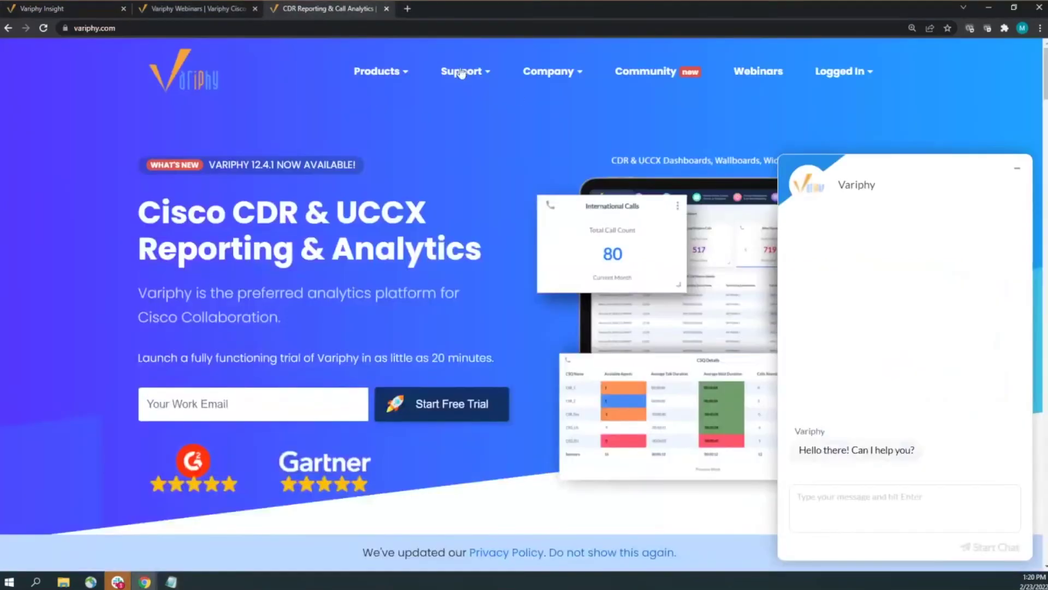
mouse_move(461, 72)
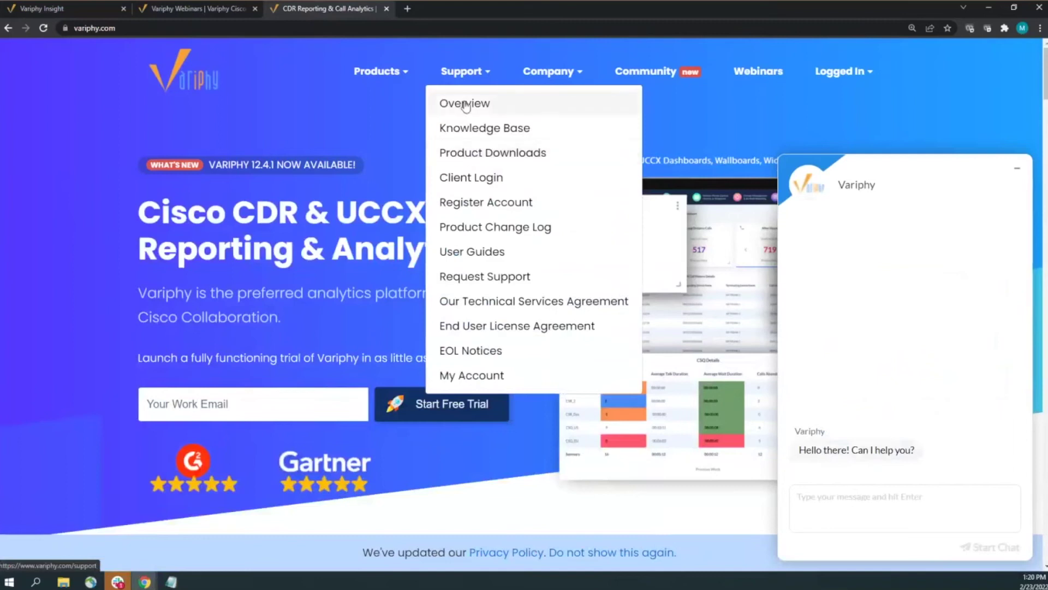
left_click(475, 152)
scroll(515, 307, "down", 4)
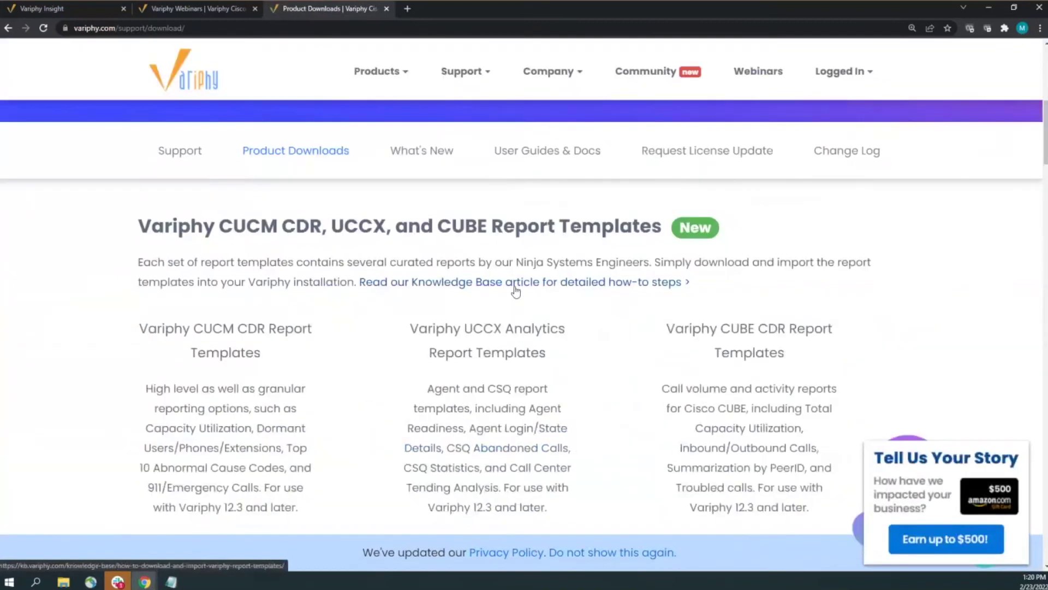
left_click_drag(411, 267, 539, 299)
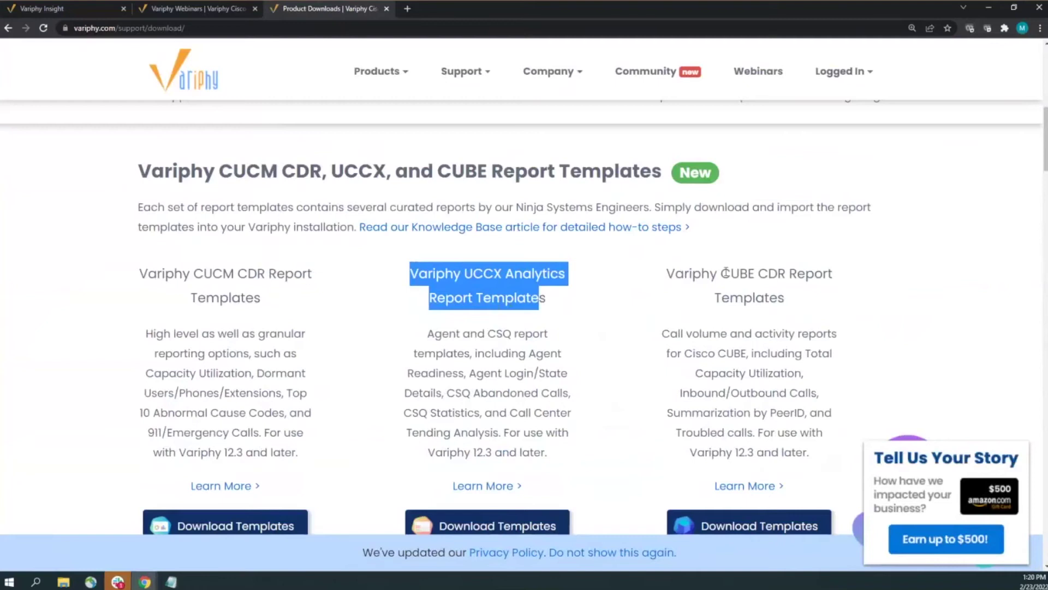
Clear the heading highlight and compare the UCCX Analytics Report Templates section with the sample reports listed in Variphy Insight
scroll(507, 267, "down", 1)
left_click(504, 272)
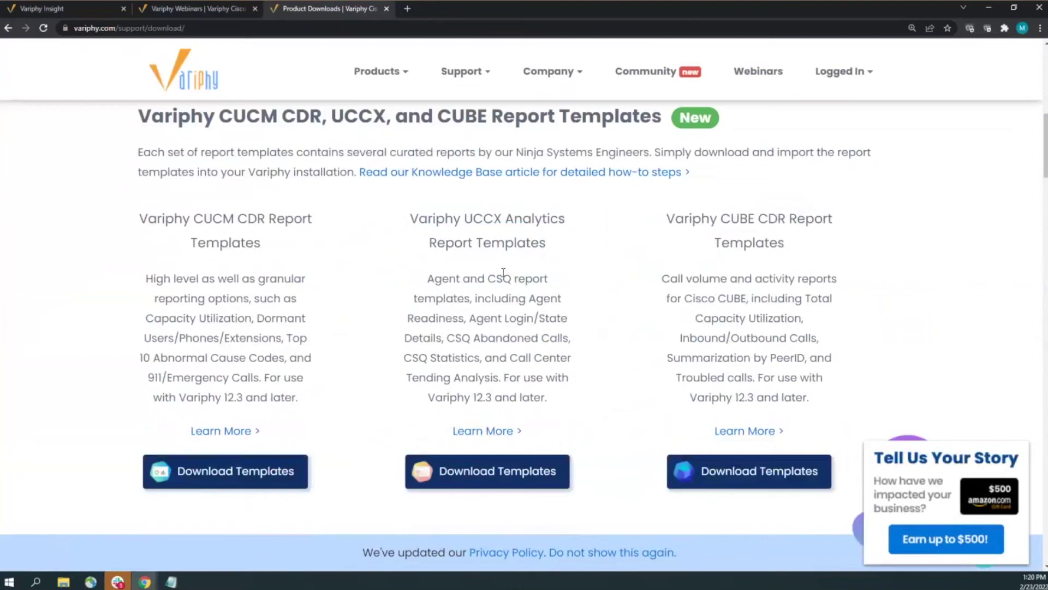
left_click(189, 10)
left_click(44, 8)
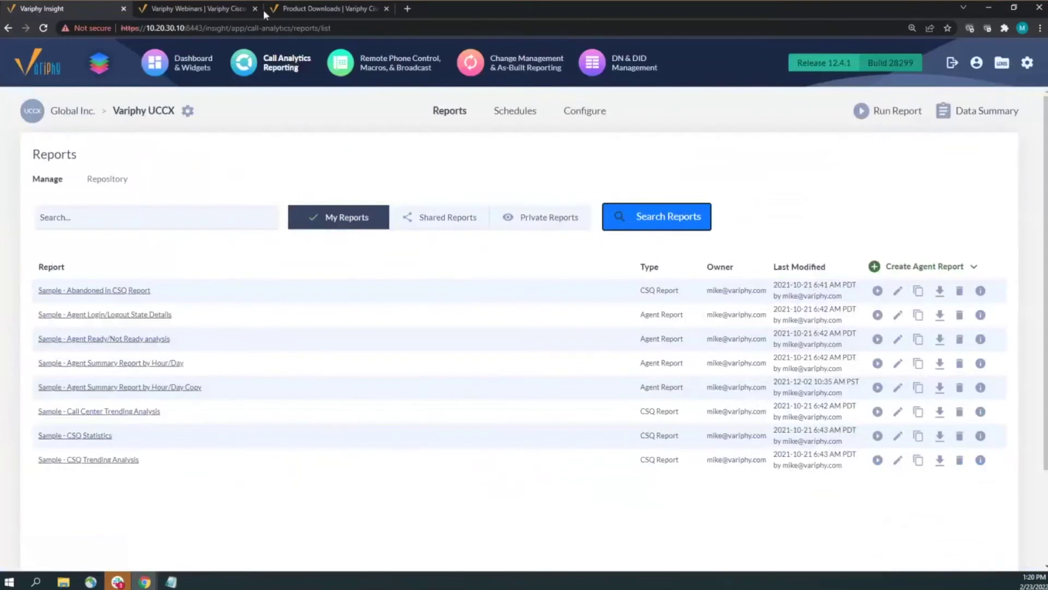
left_click(300, 9)
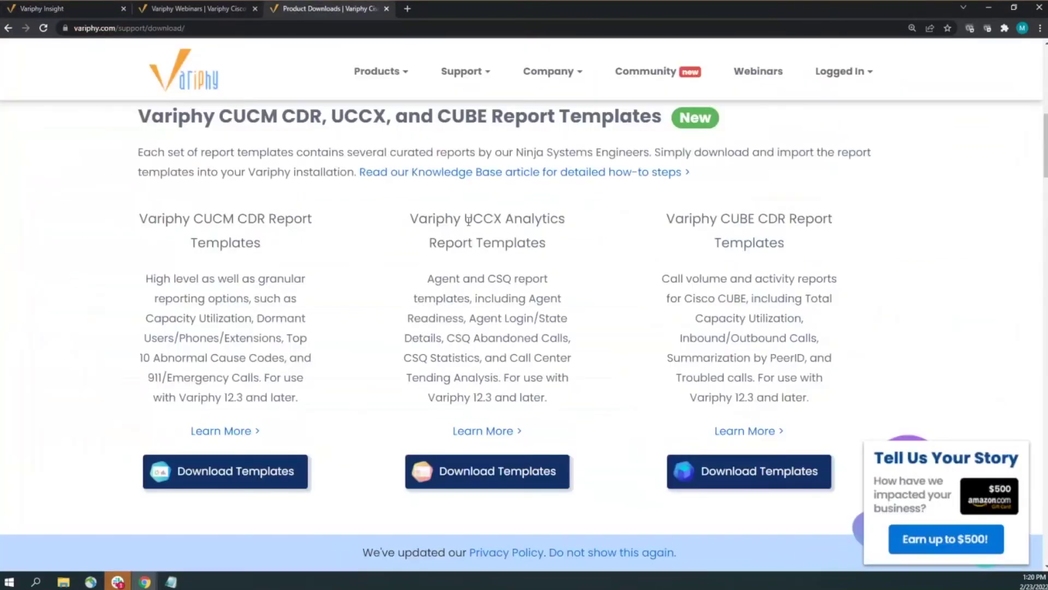
Open the Knowledge Base article on downloading and importing report templates and review its instructions through to the Available Reports Templates links
left_click(455, 174)
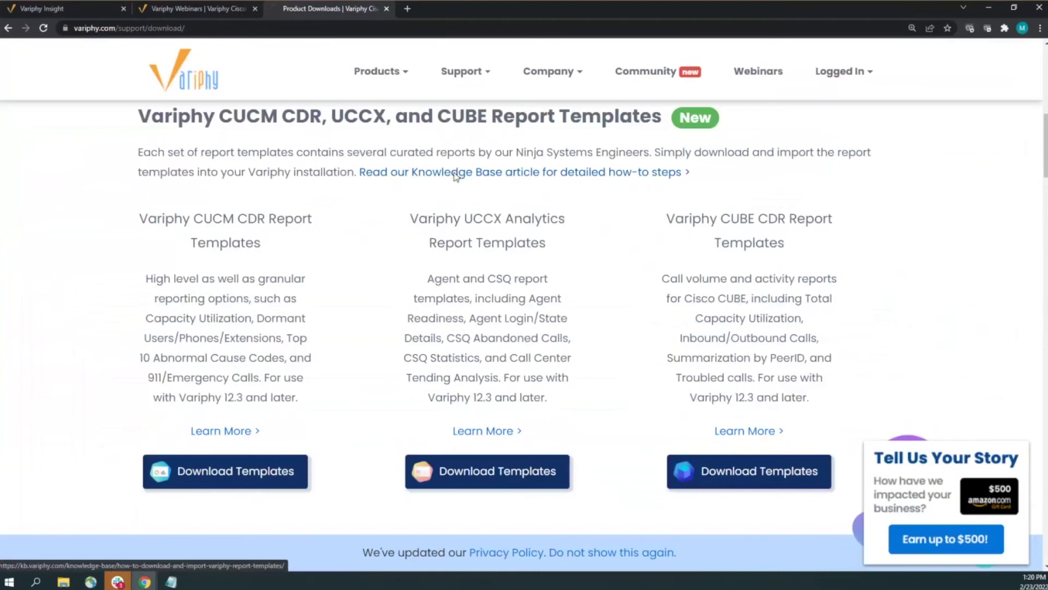
scroll(581, 285, "down", 4)
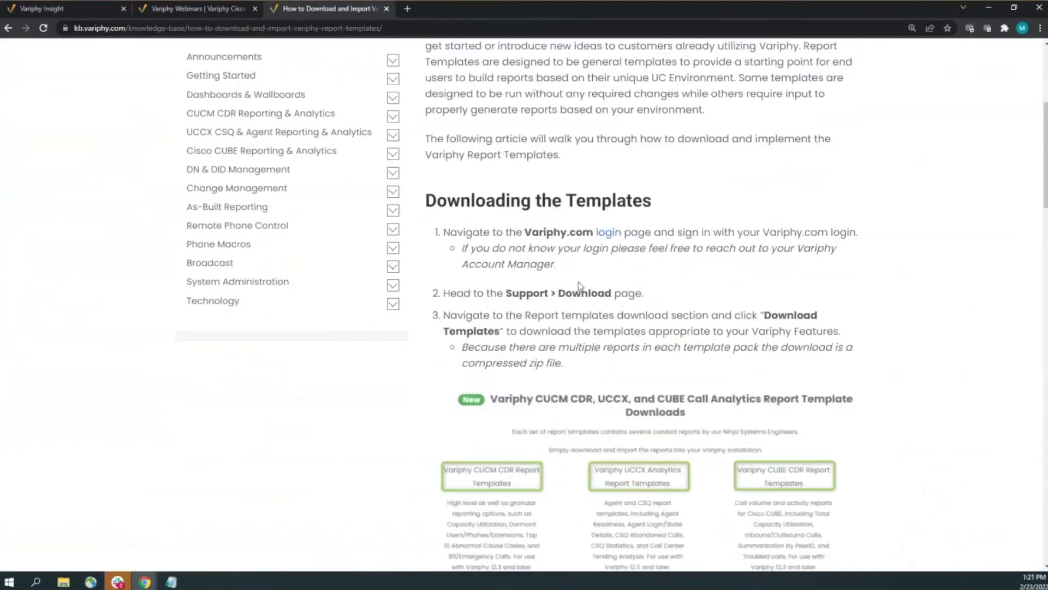
scroll(580, 285, "down", 20)
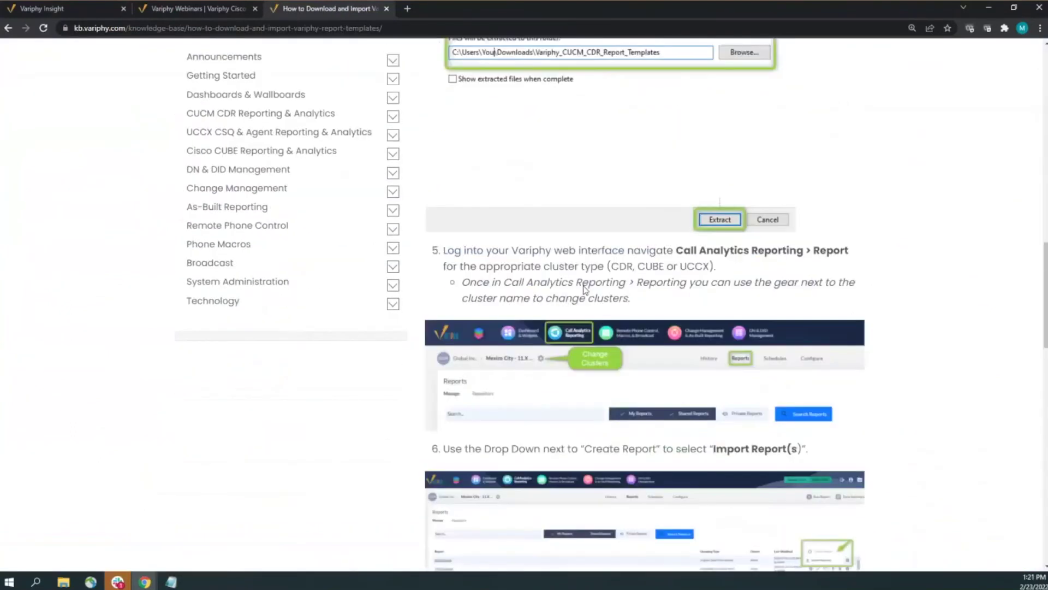
scroll(583, 286, "down", 8)
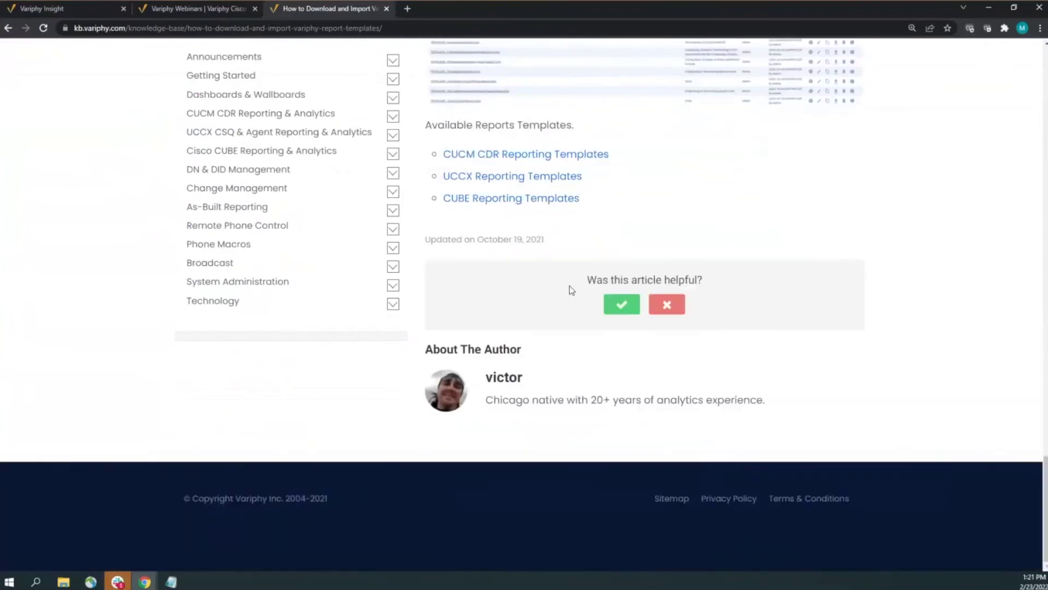
scroll(501, 184, "up", 2)
scroll(503, 189, "up", 1)
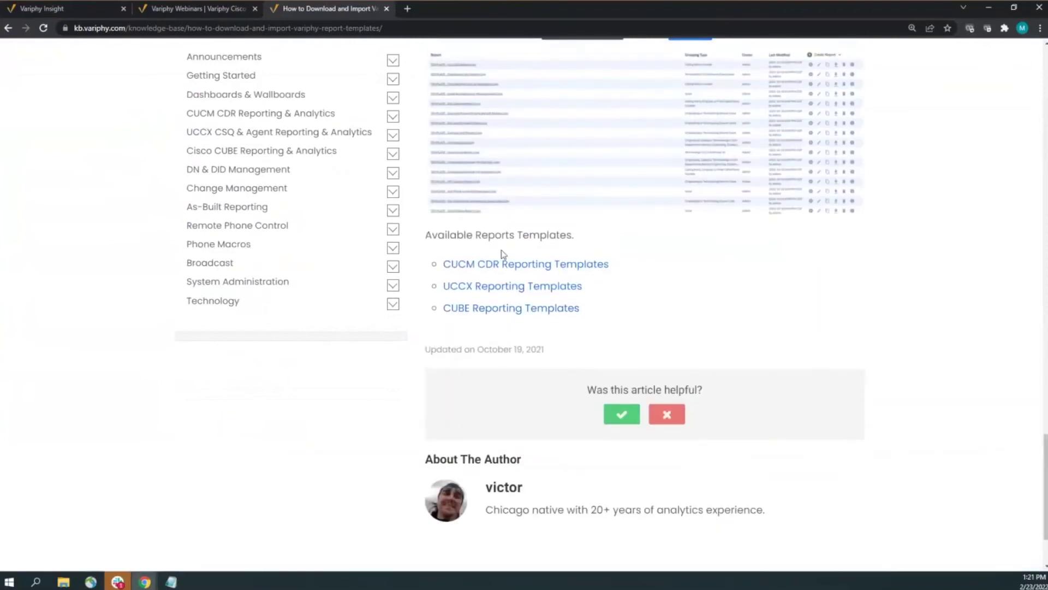
Open the UCCX Reporting Templates article and look through its agent and CSQ report templates
left_click(512, 288)
scroll(510, 276, "down", 5)
scroll(515, 306, "down", 5)
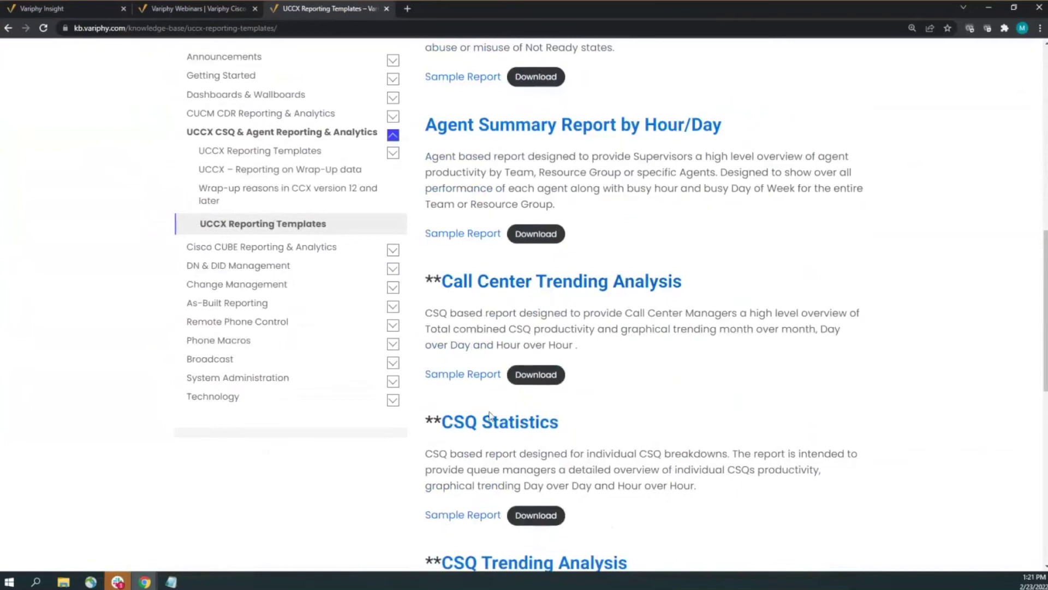
scroll(489, 415, "down", 3)
scroll(488, 415, "down", 3)
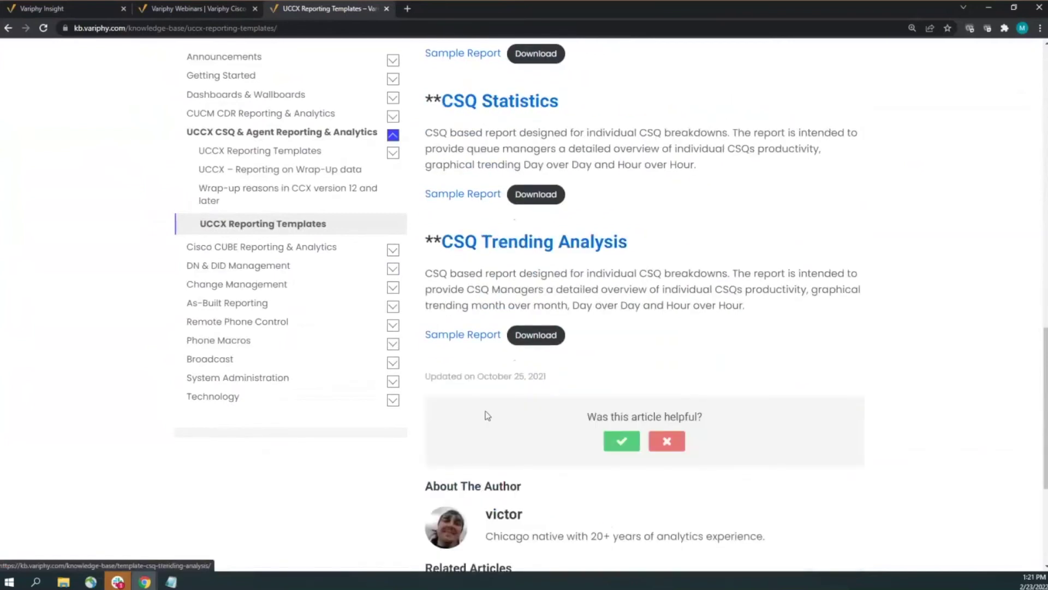
scroll(488, 416, "up", 7)
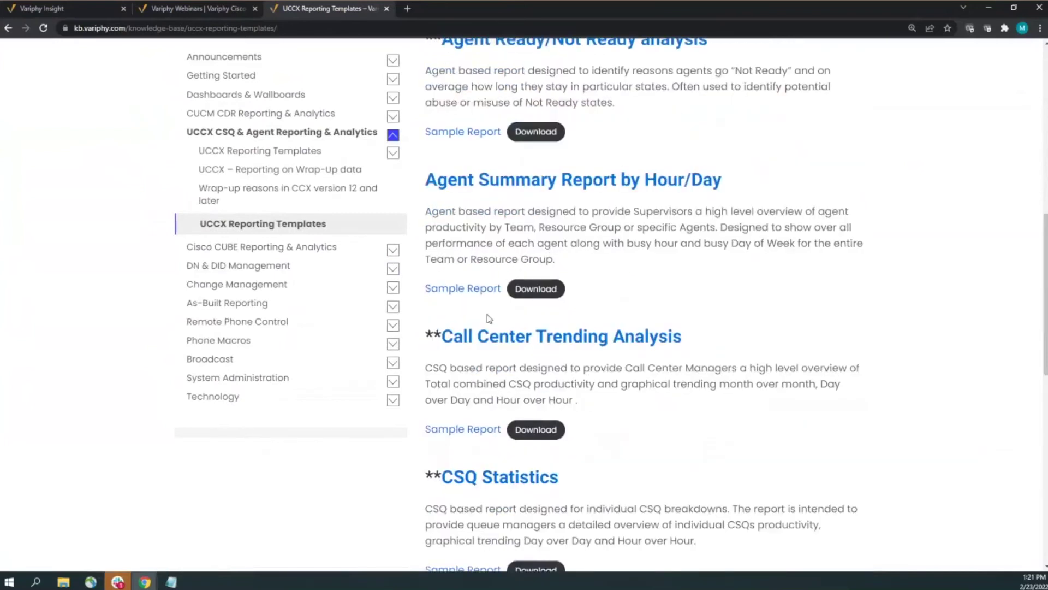
scroll(489, 319, "up", 9)
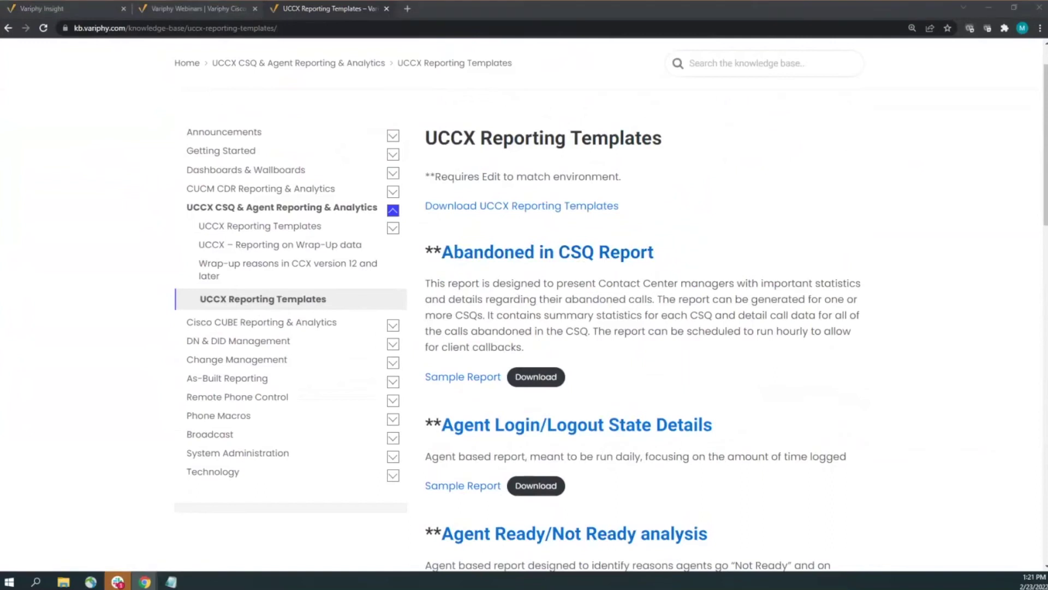
Return to Variphy Insight and run the Sample - Abandoned in CSQ Report for Previous Week (Sun, Feb 13, 2022 - Sat, Feb 19, 2022)
key("ctrl+1")
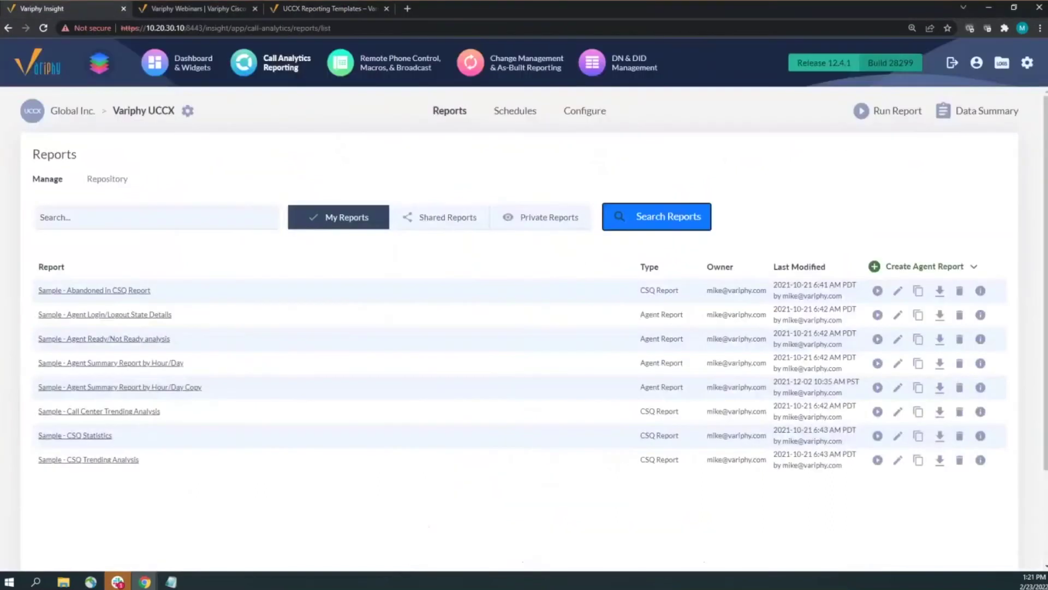
left_click(875, 294)
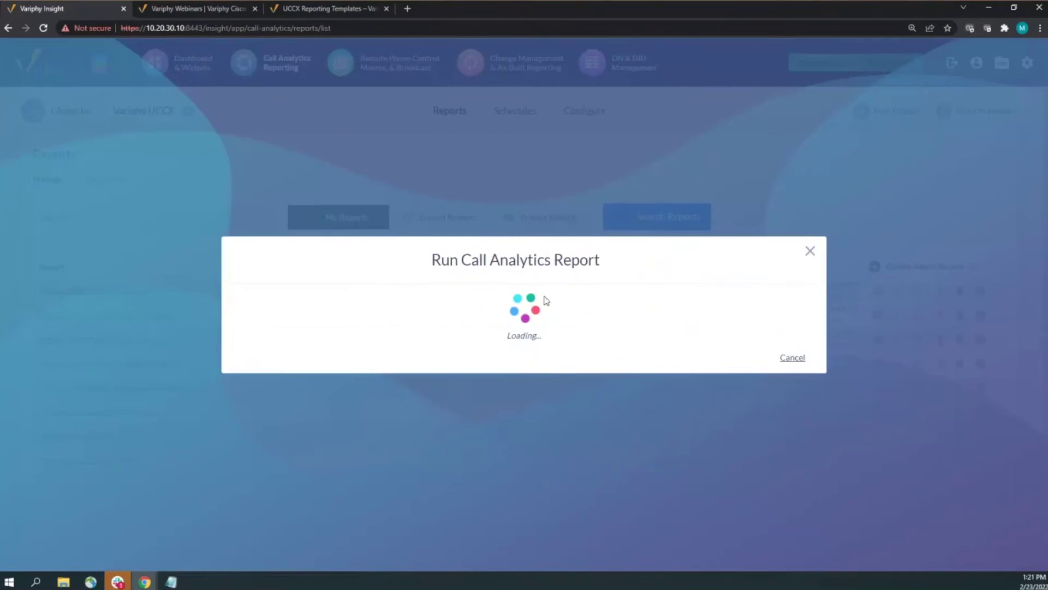
left_click(291, 262)
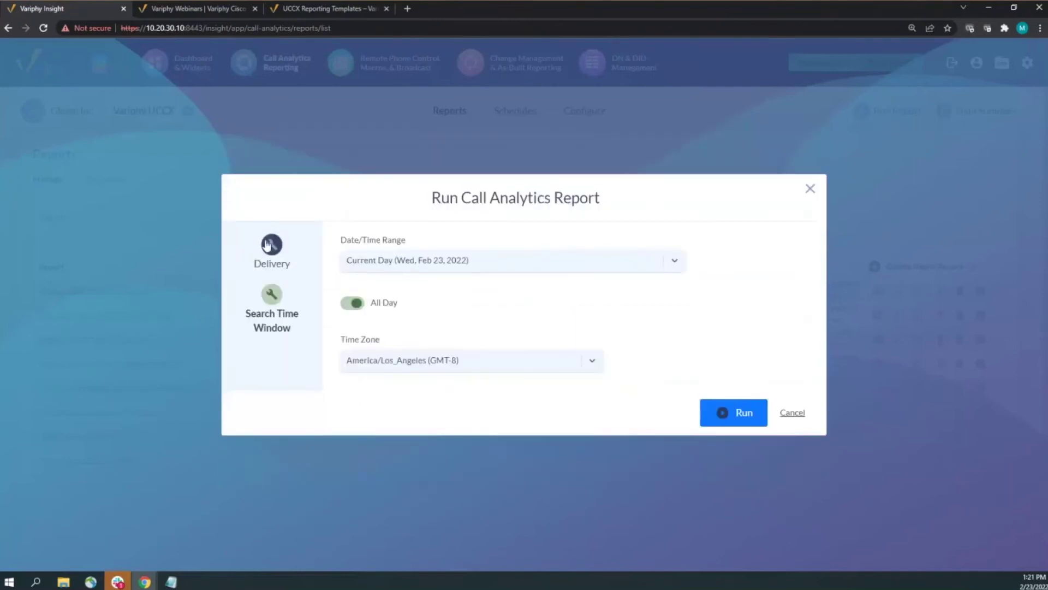
left_click(446, 259)
type("week")
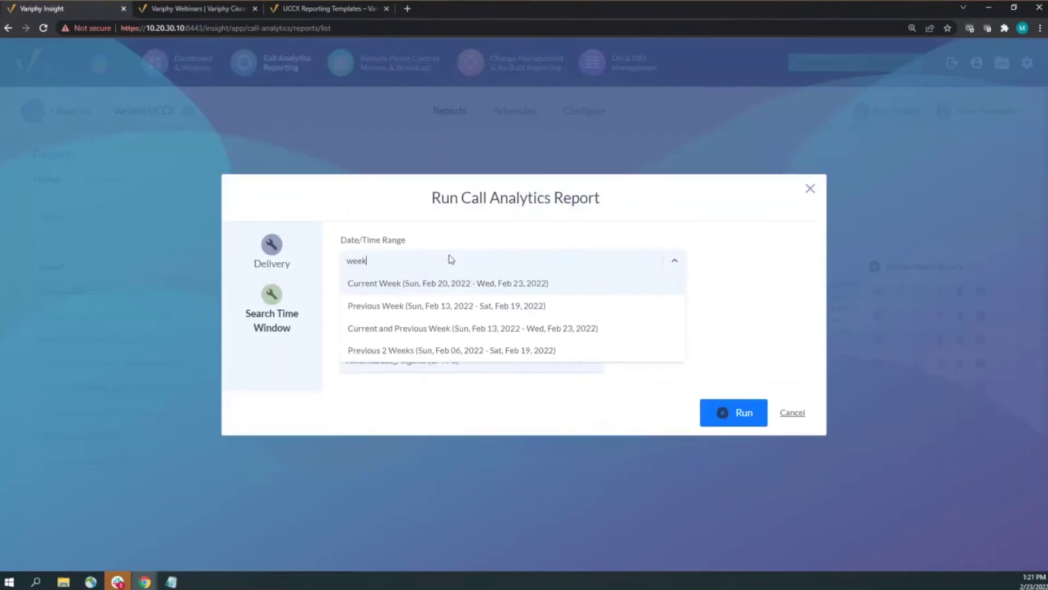
left_click(419, 305)
left_click(734, 447)
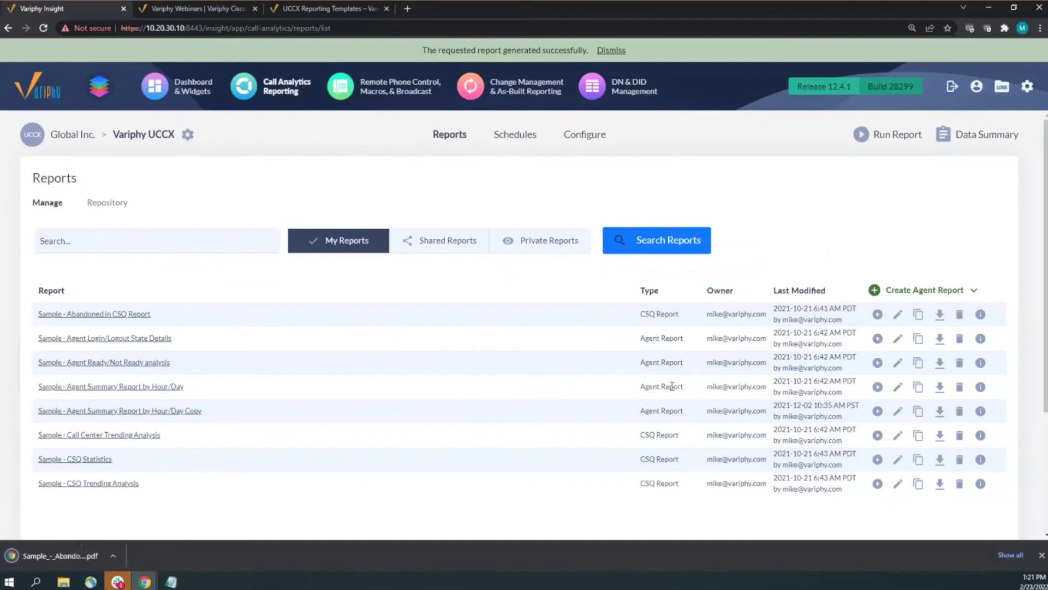
Open the generated Abandoned in CSQ PDF, check the Abandoned Statistics table, and highlight the report's date/time range
left_click(71, 557)
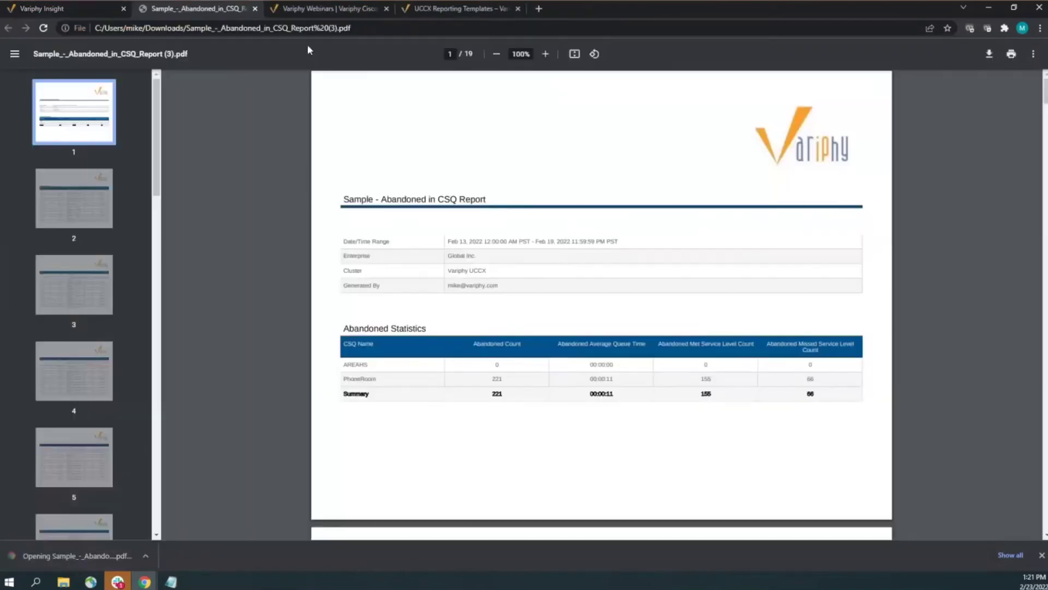
scroll(543, 285, "down", 4)
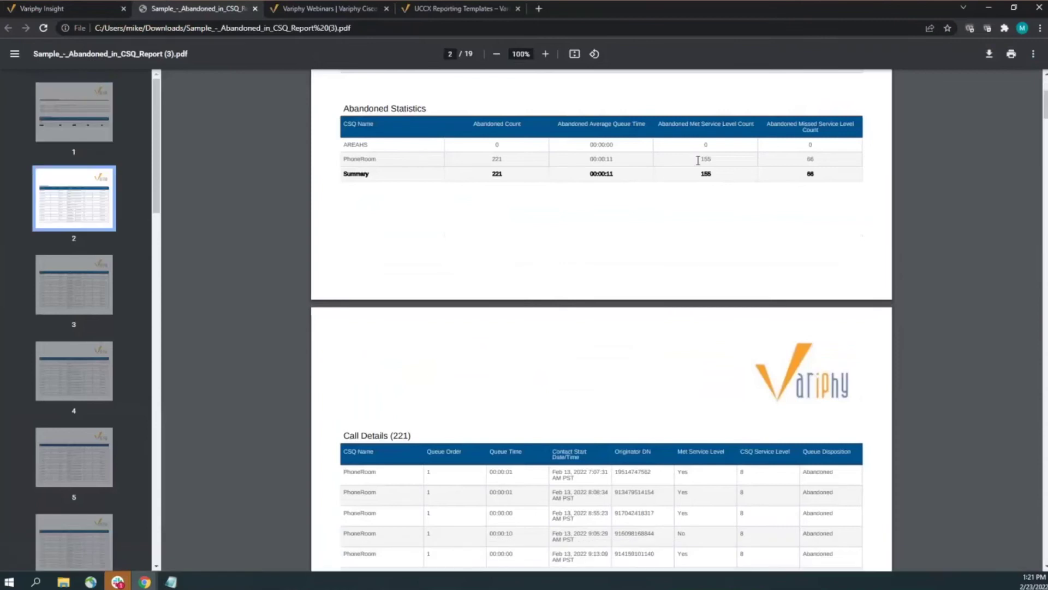
scroll(693, 164, "up", 4)
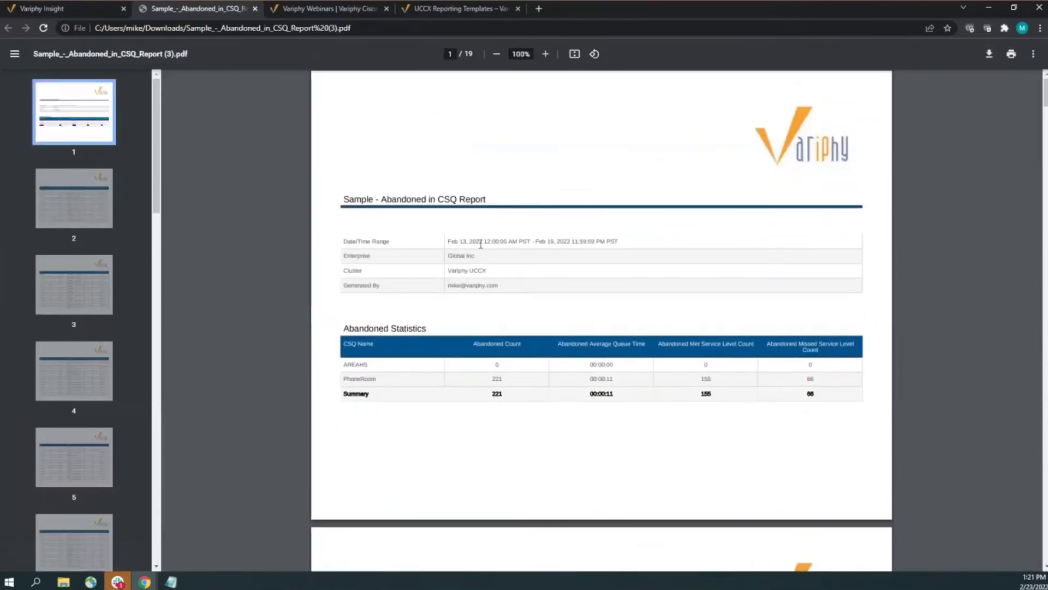
left_click_drag(448, 242, 609, 246)
Examine the abandoned Call Details, highlighting the Originator DN in the first three rows, and close the PDF report
scroll(610, 247, "down", 9)
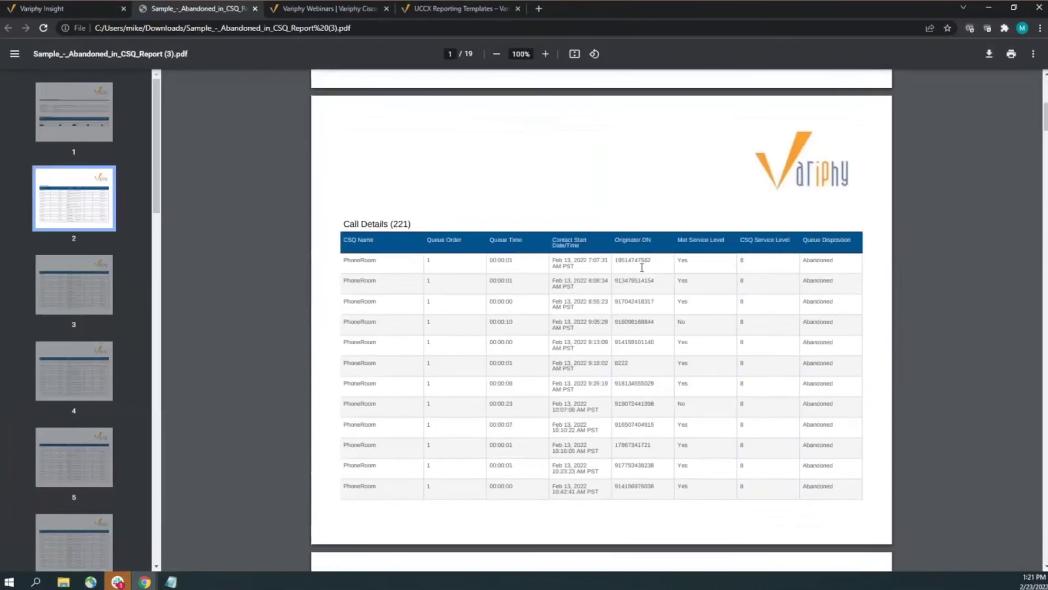
double_click(634, 198)
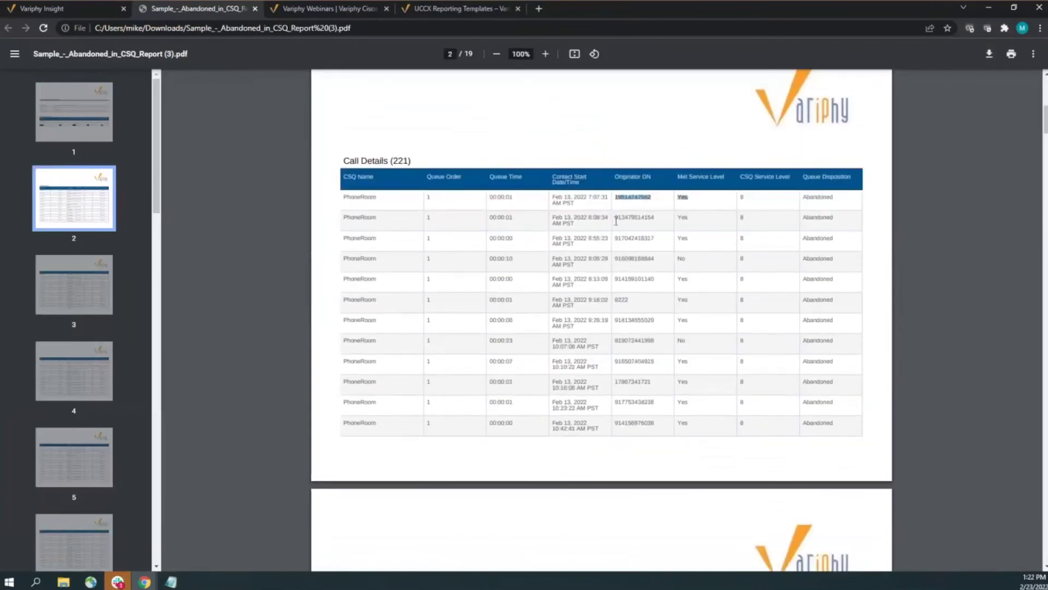
double_click(634, 218)
double_click(633, 238)
scroll(638, 283, "down", 3)
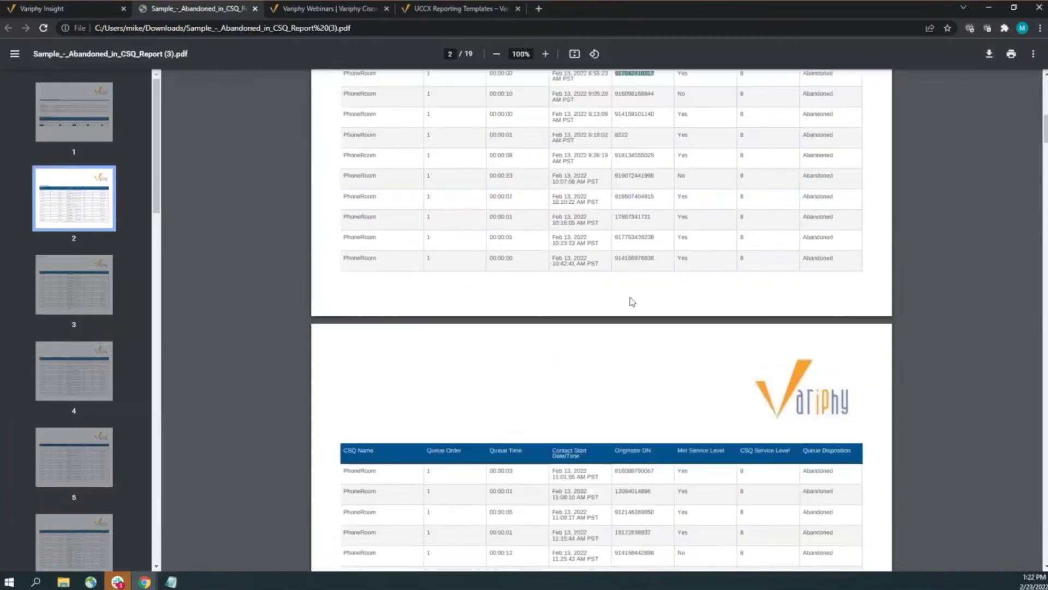
scroll(642, 283, "down", 7)
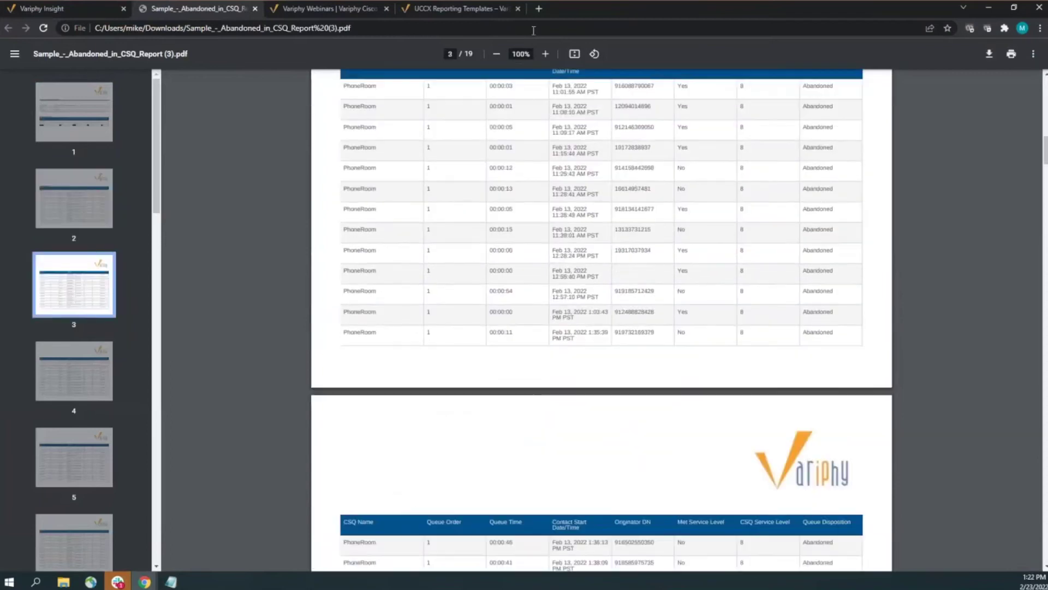
left_click(255, 9)
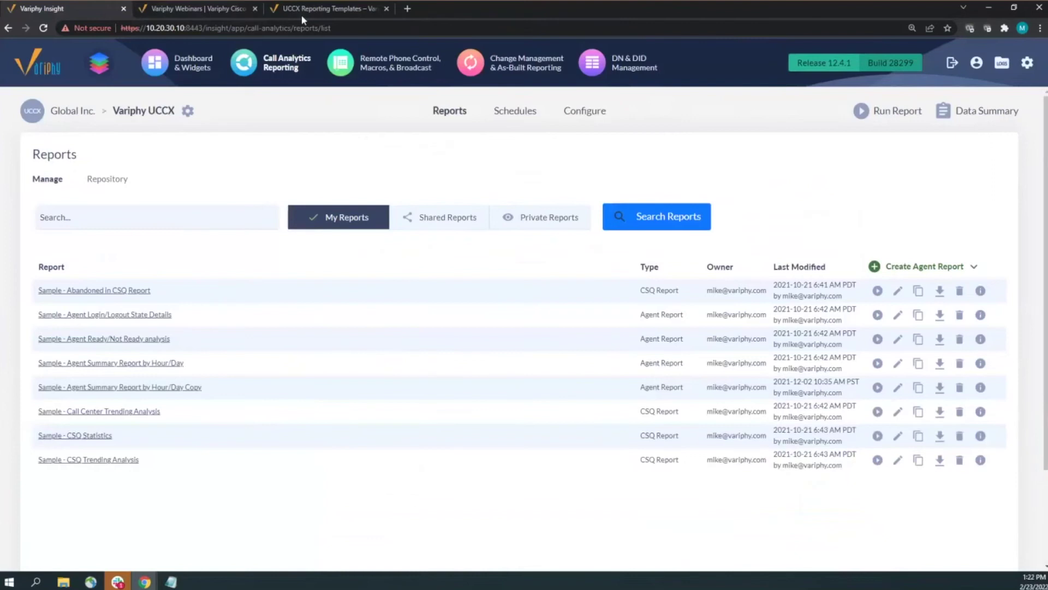
Return to the UCCX Reporting Templates article and read the template descriptions from Abandoned in CSQ Report through CSQ Trending Analysis
left_click(301, 15)
scroll(513, 173, "down", 3)
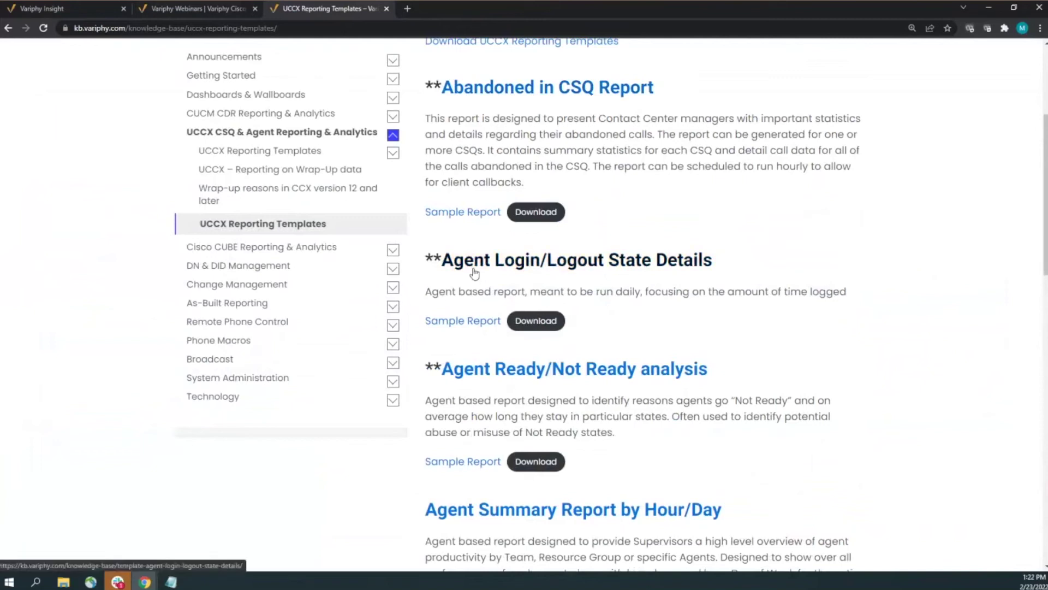
scroll(513, 276, "down", 2)
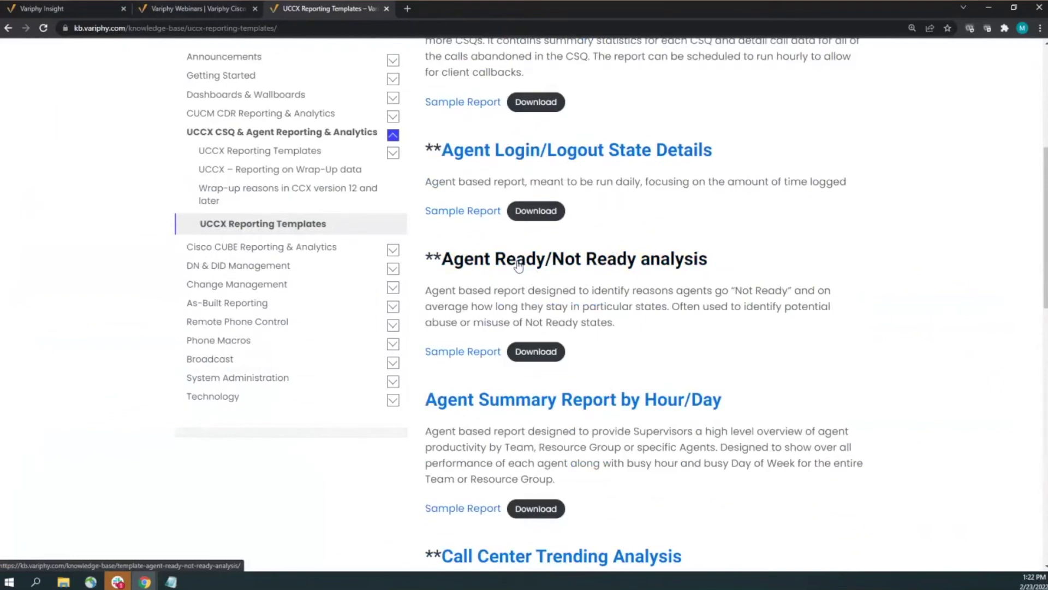
scroll(659, 265, "down", 3)
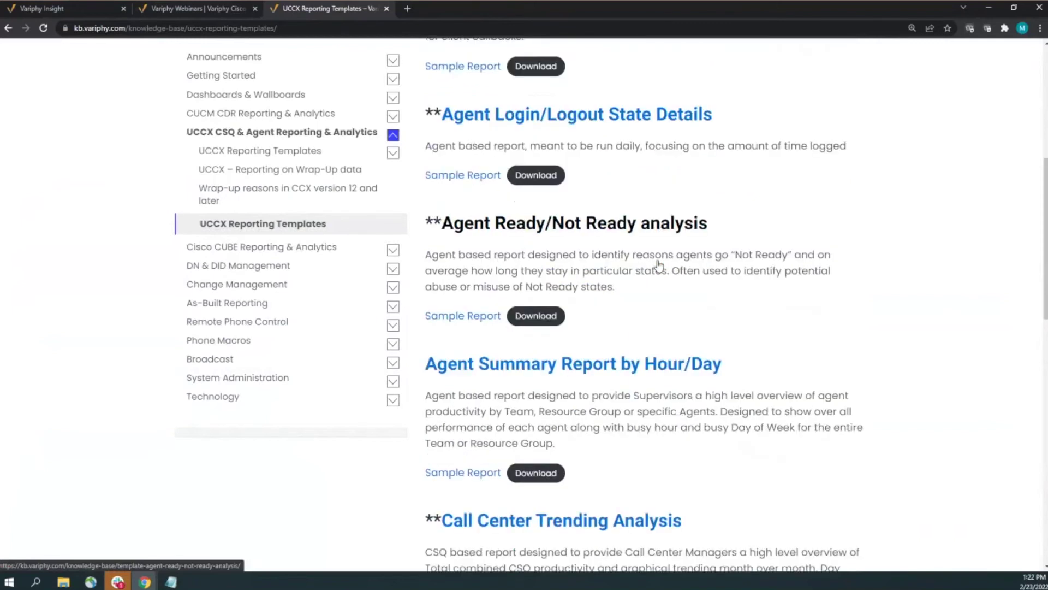
scroll(498, 241, "down", 1)
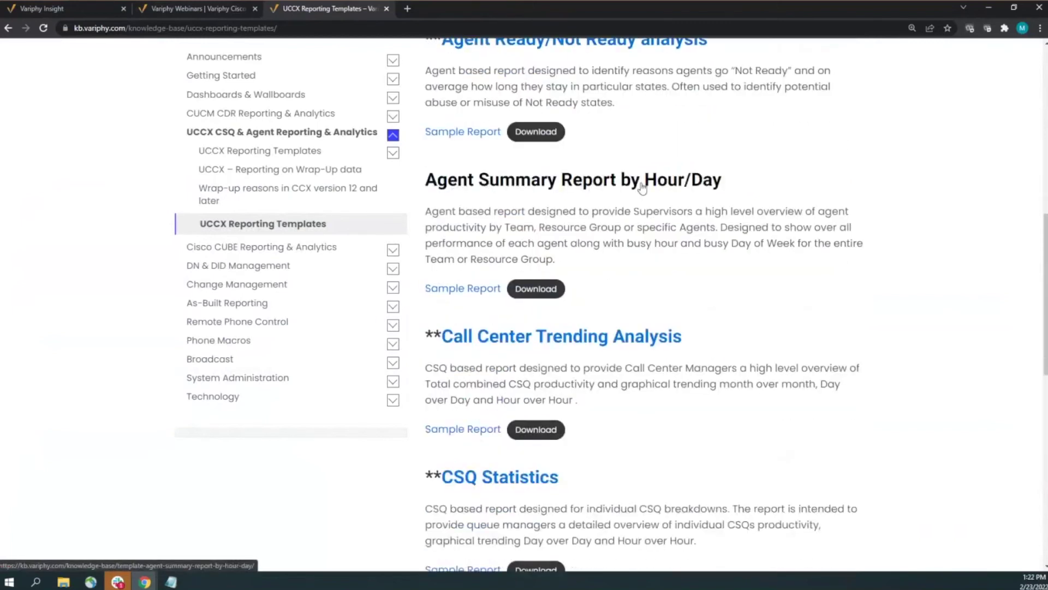
scroll(677, 189, "down", 3)
scroll(480, 229, "down", 2)
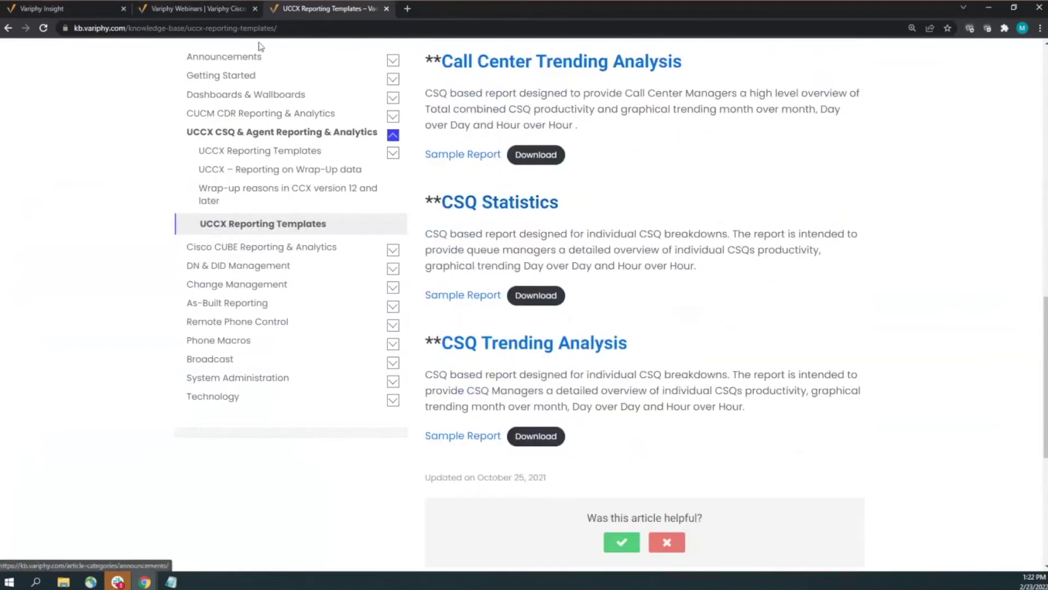
left_click(248, 10)
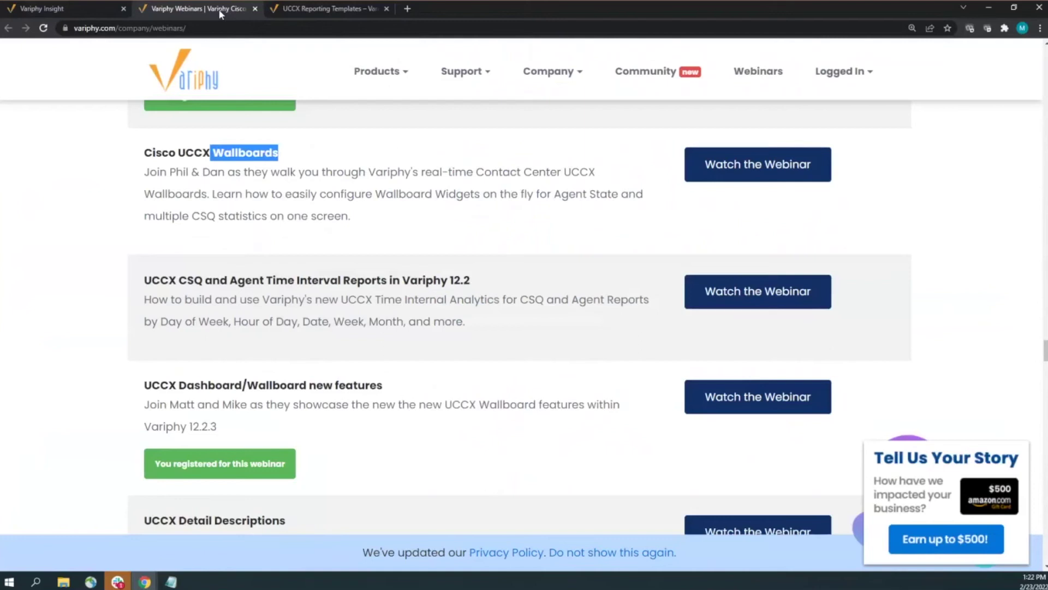
left_click(318, 9)
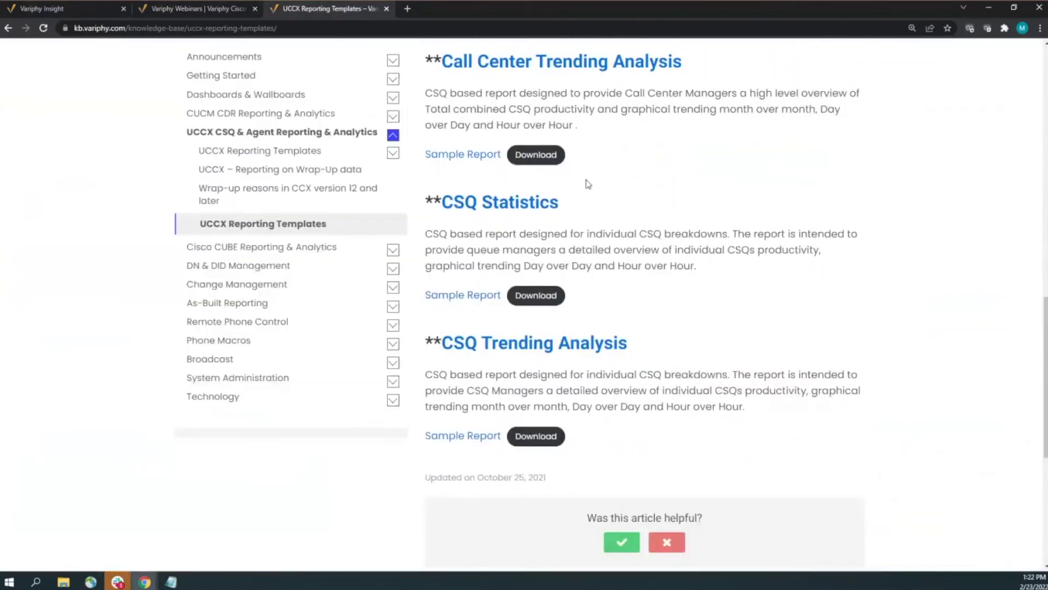
Switch to Variphy Insight and change the Call Analytics reports cluster to Mexico City - 11.X Cluster (CUCM)
left_click(46, 9)
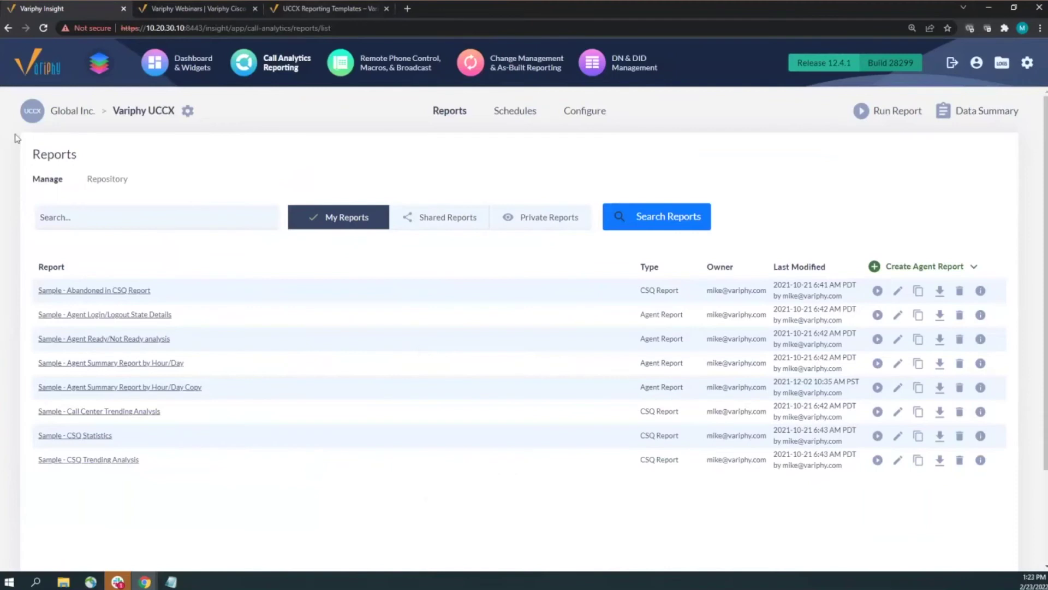
left_click(188, 112)
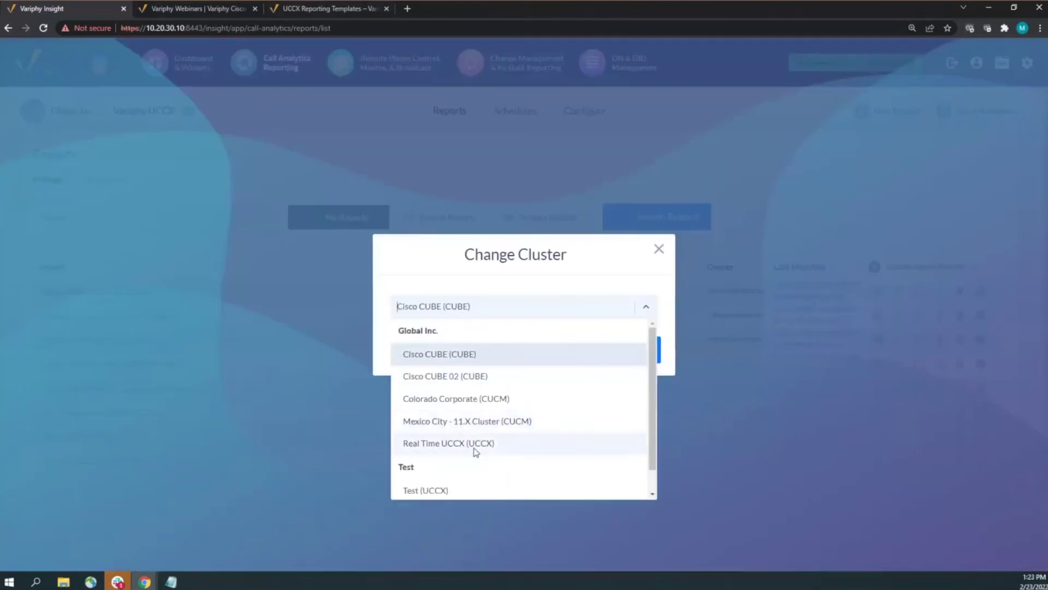
left_click(498, 423)
left_click(633, 355)
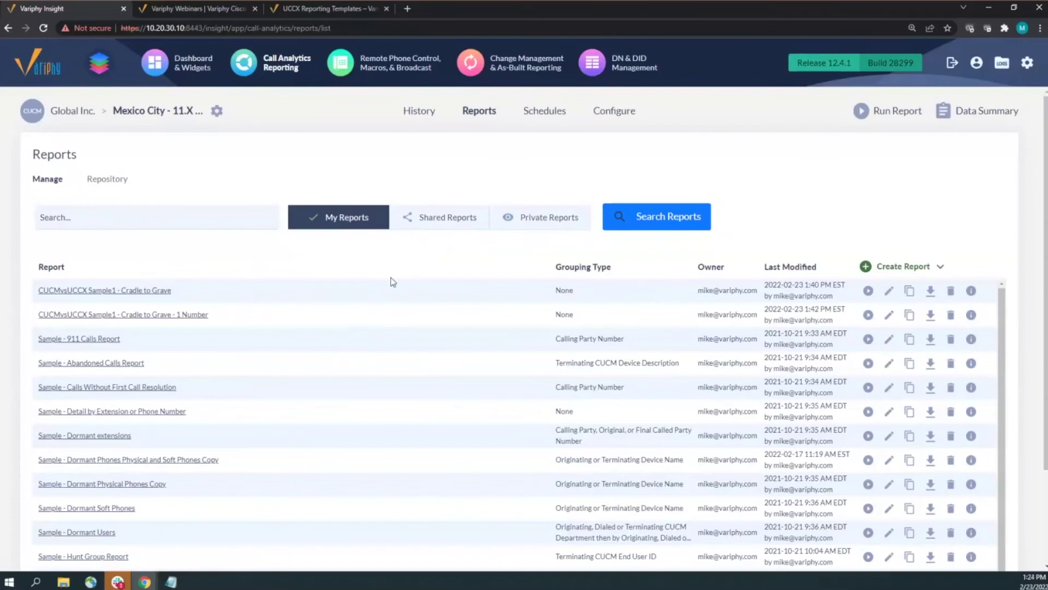
Review the CUCMvsUCCX Sample1 - Cradle to Grave report's search set, highlighting UCCX, check its Call History Details columns, and close the editor
left_click(139, 297)
left_click(889, 291)
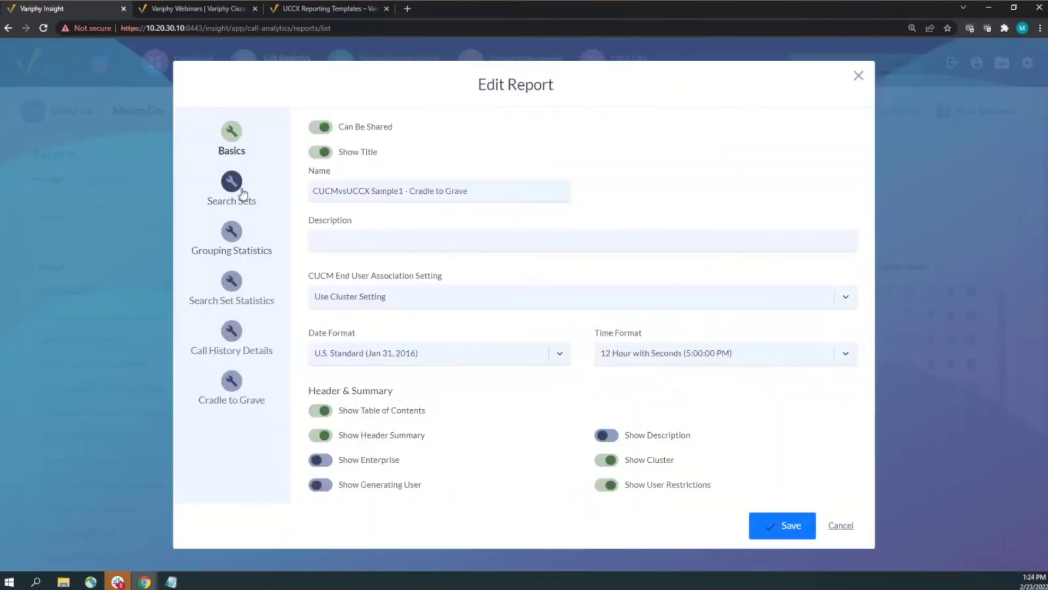
left_click(233, 197)
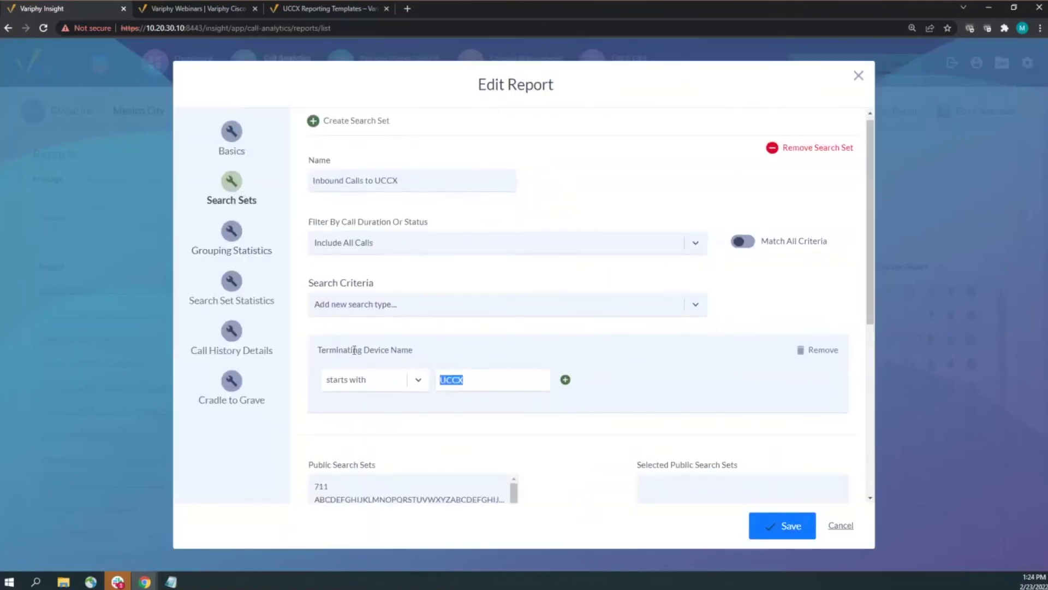
left_click_drag(465, 380, 430, 377)
left_click(231, 281)
left_click(235, 347)
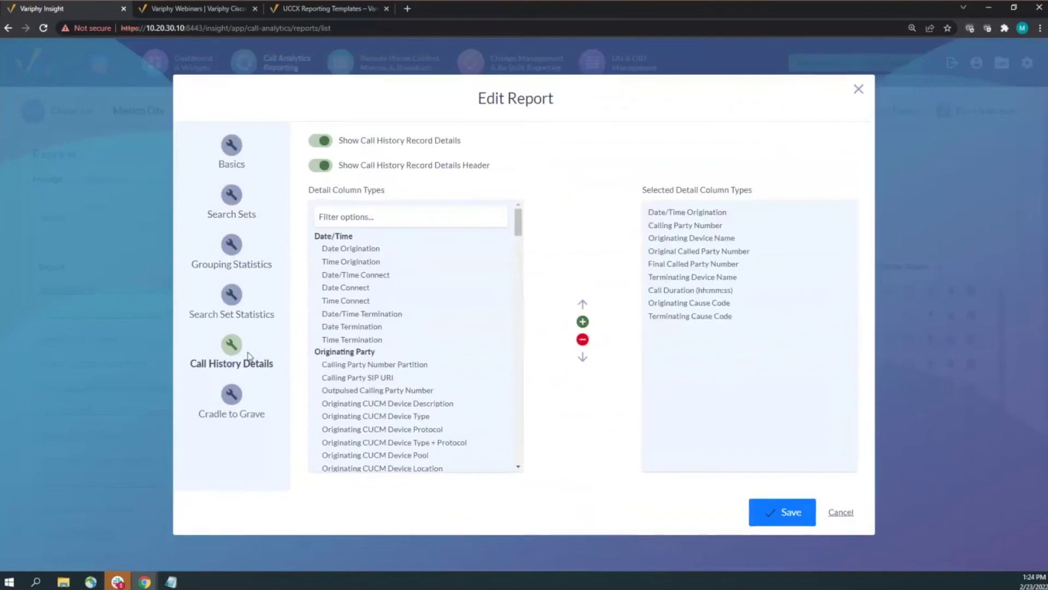
left_click(856, 87)
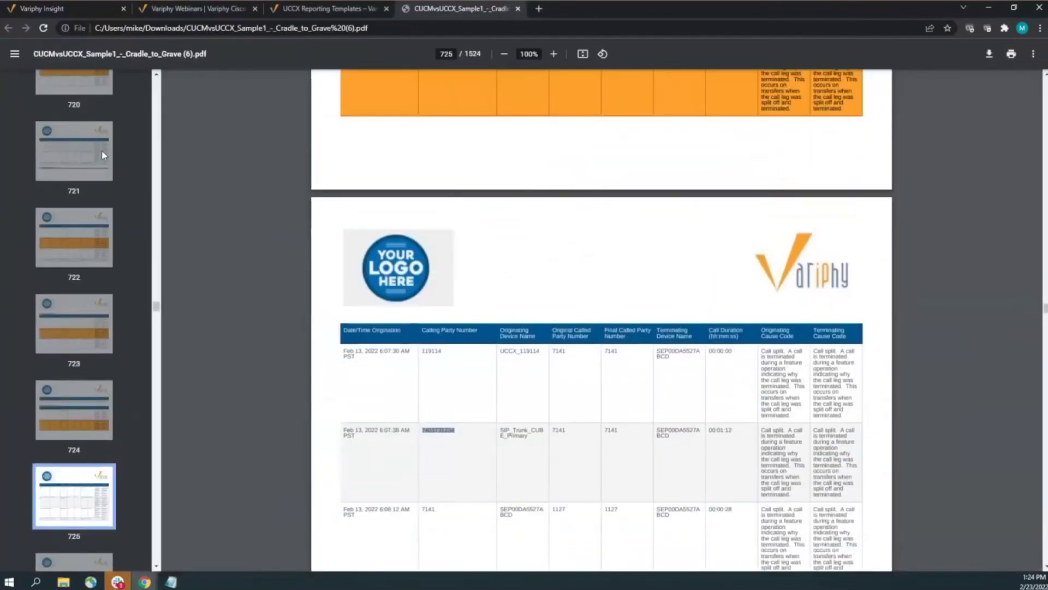
Go to the first page of the generated Cradle to Grave PDF, highlight its date/time range, and check the Search Criteria Summary
scroll(101, 150, "up", 5)
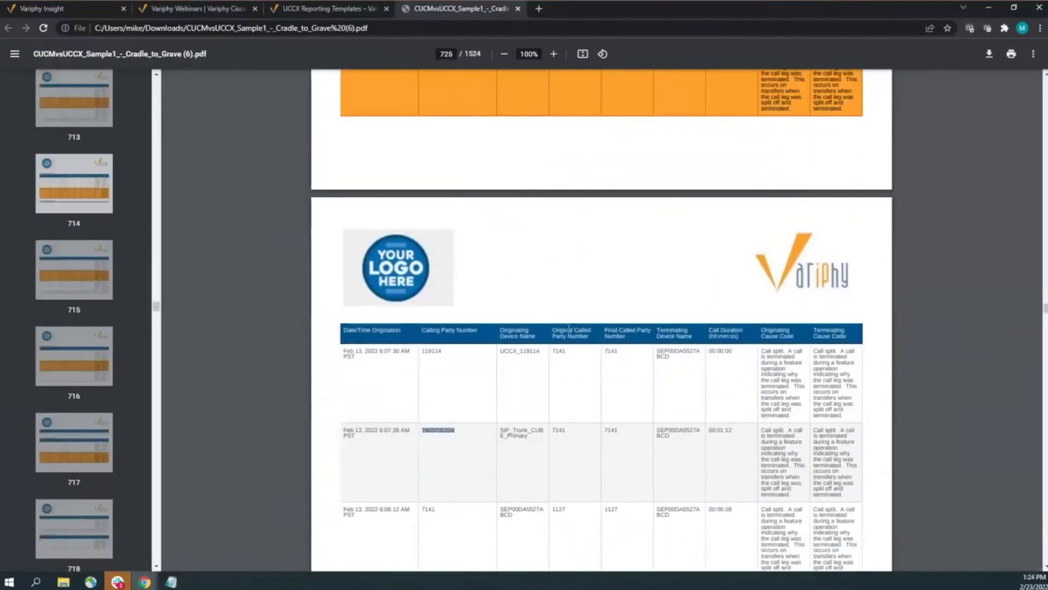
left_click(655, 378)
key("Home")
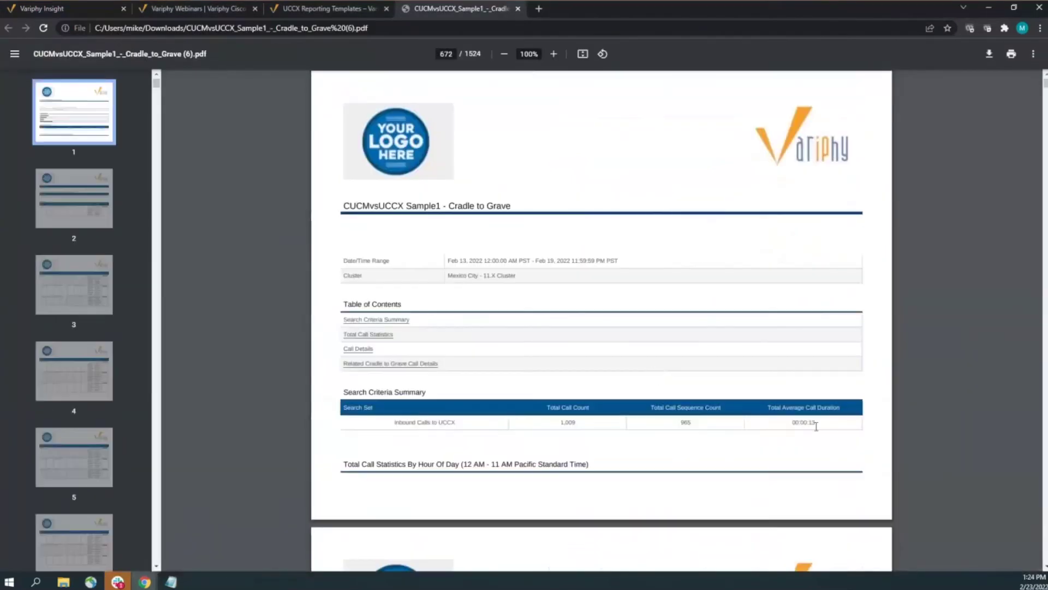
left_click_drag(476, 262, 562, 262)
left_click(561, 425)
Examine the hourly Total Call Statistics and the Call Details through page 4 of the Cradle to Grave PDF
scroll(639, 328, "down", 11)
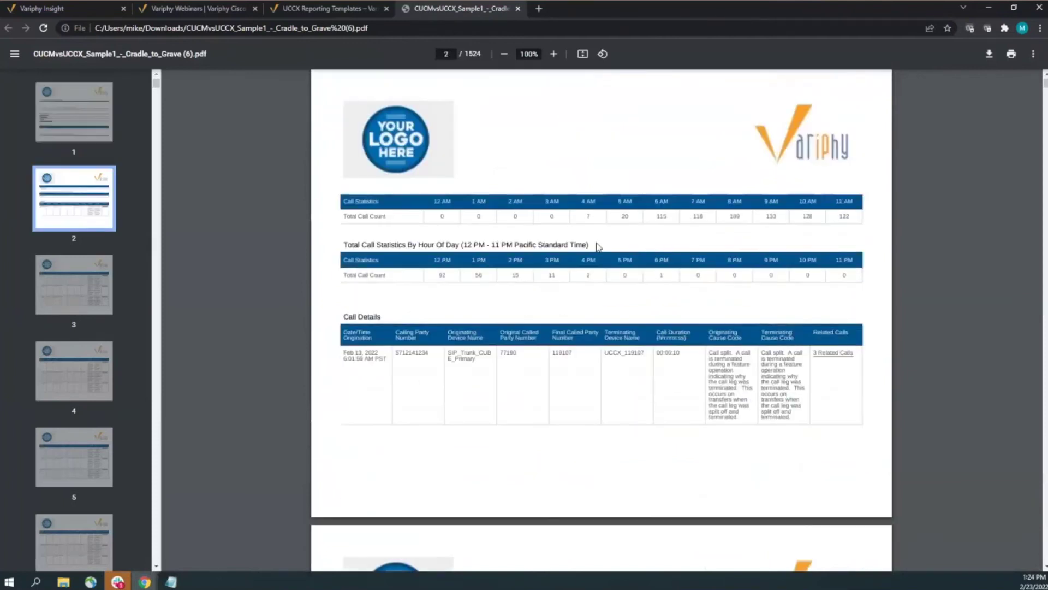
scroll(810, 239, "down", 15)
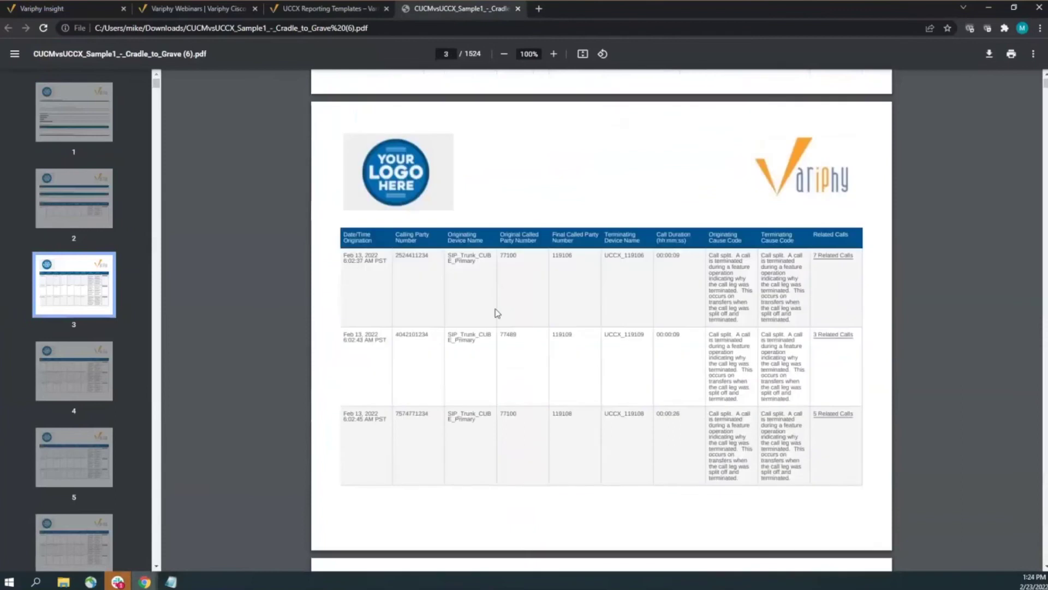
scroll(740, 162, "down", 5)
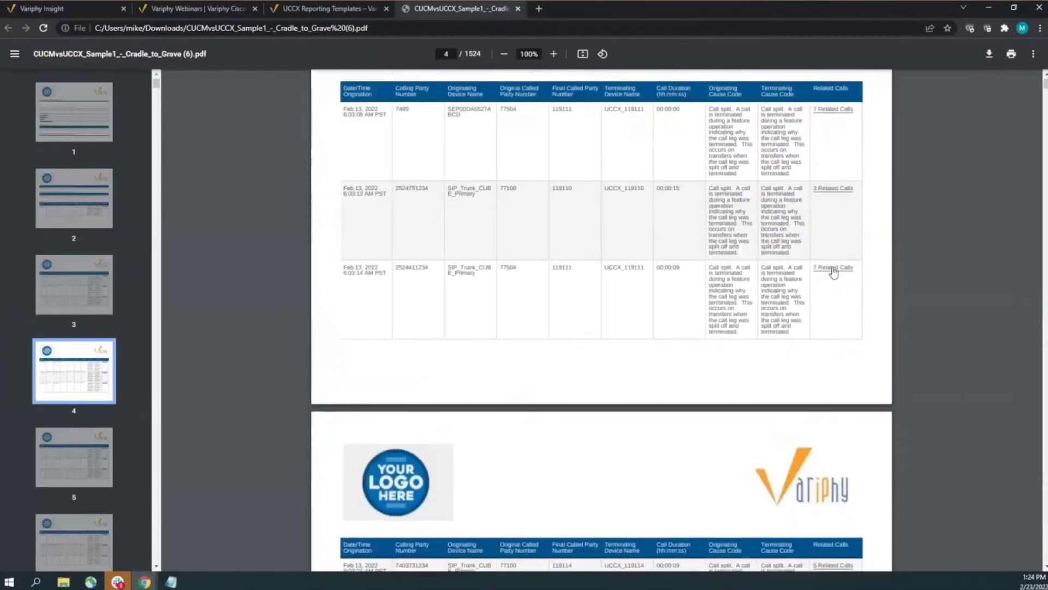
Follow the related calls link for the last call on page 4, examine its Cradle to Grave call sequence, and close the PDF
left_click(833, 272)
scroll(434, 106, "down", 8)
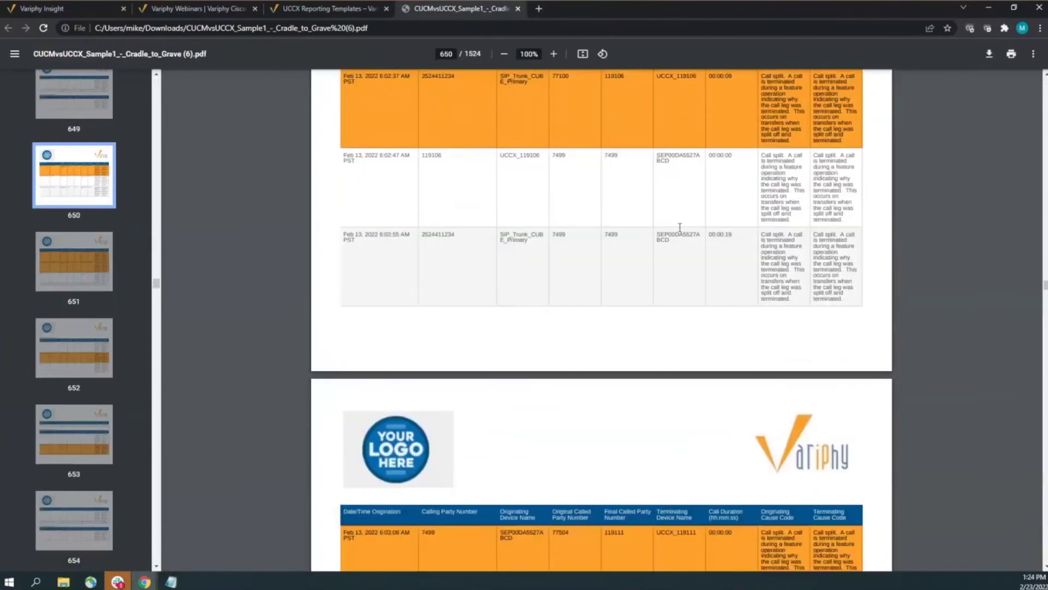
scroll(680, 226, "down", 4)
scroll(679, 328, "down", 2)
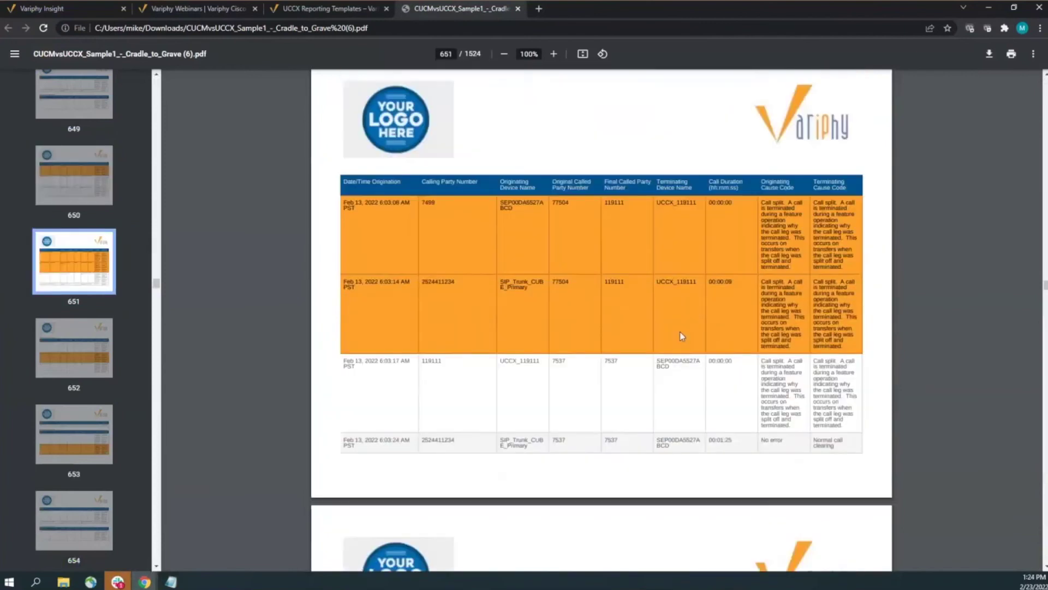
left_click(518, 9)
Return to Variphy Insight, inspect the Calling Party Number criterion in the CUCMvsUCCX Sample1 - Cradle to Grave - 1 Number report, and close the editor
left_click(214, 6)
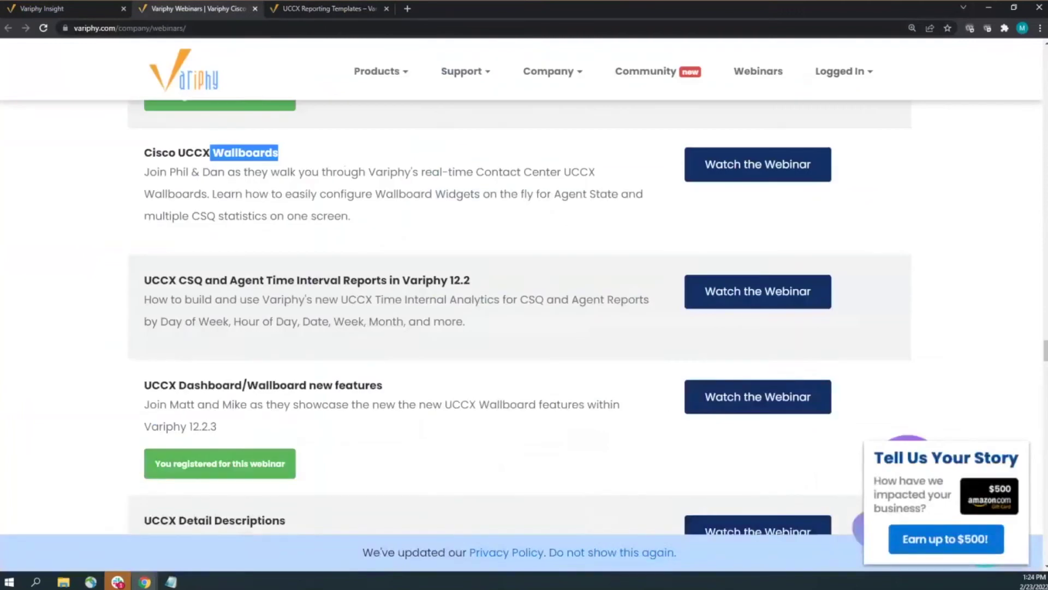
left_click(55, 8)
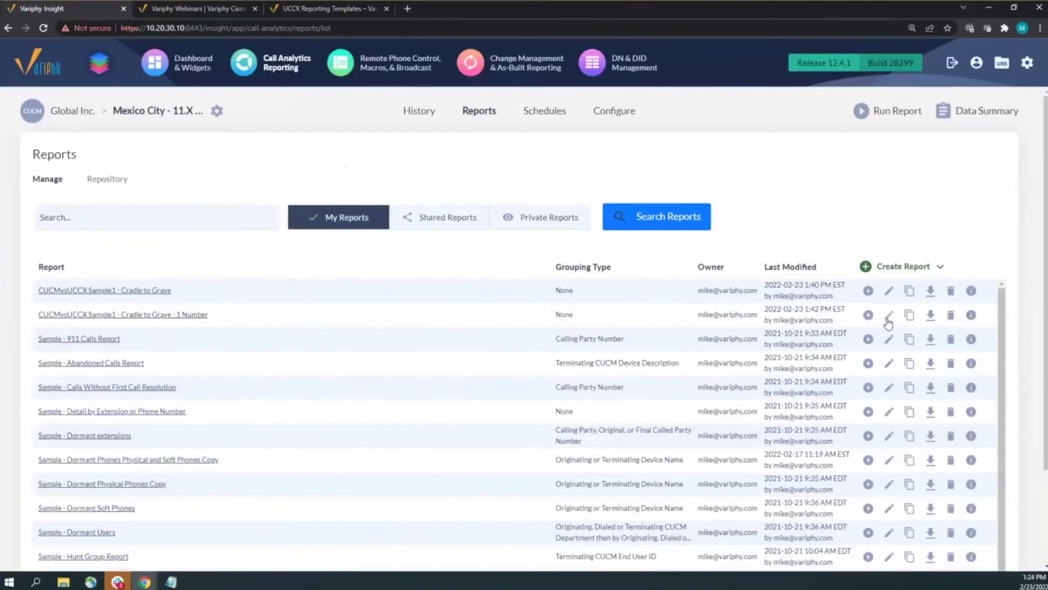
left_click(888, 317)
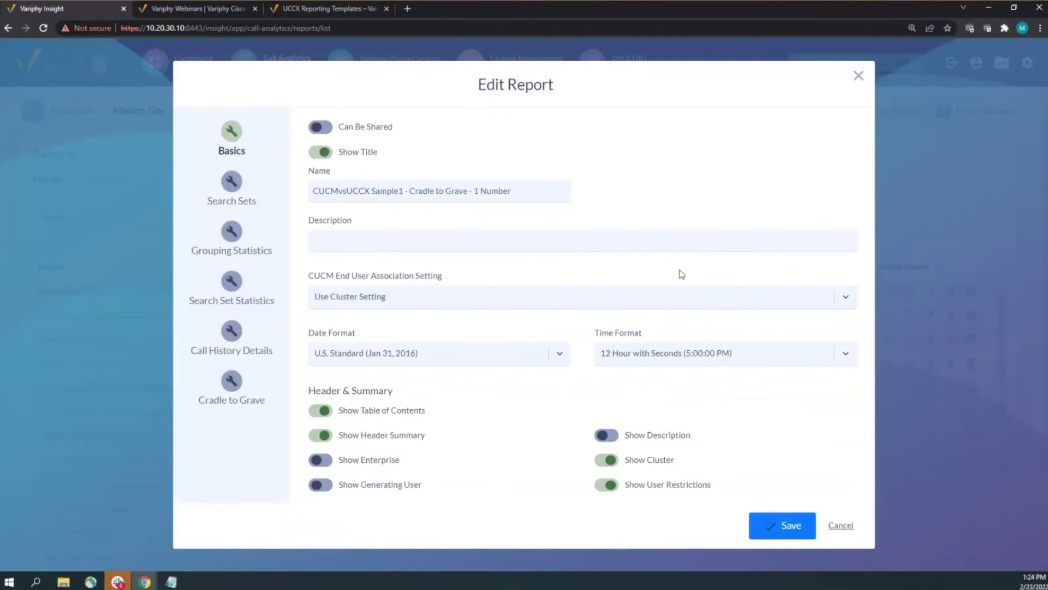
left_click(240, 199)
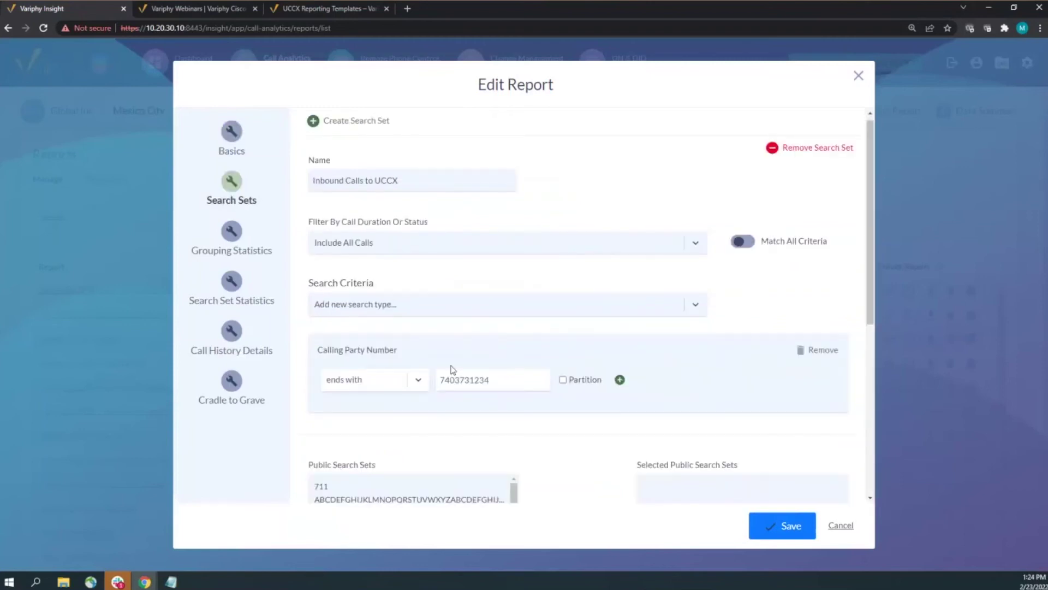
left_click_drag(509, 379, 390, 360)
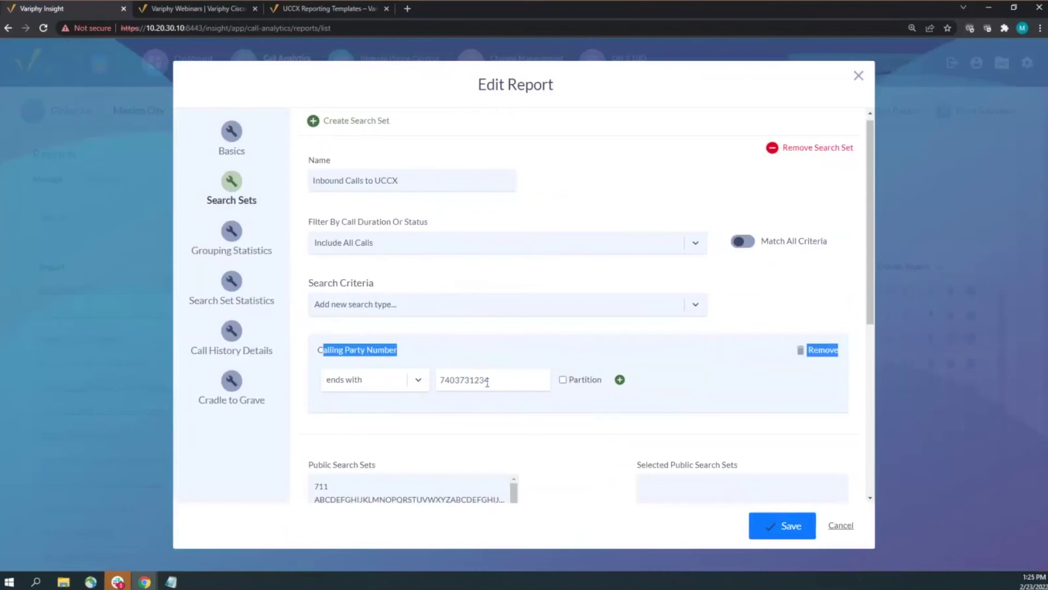
left_click_drag(491, 380, 428, 377)
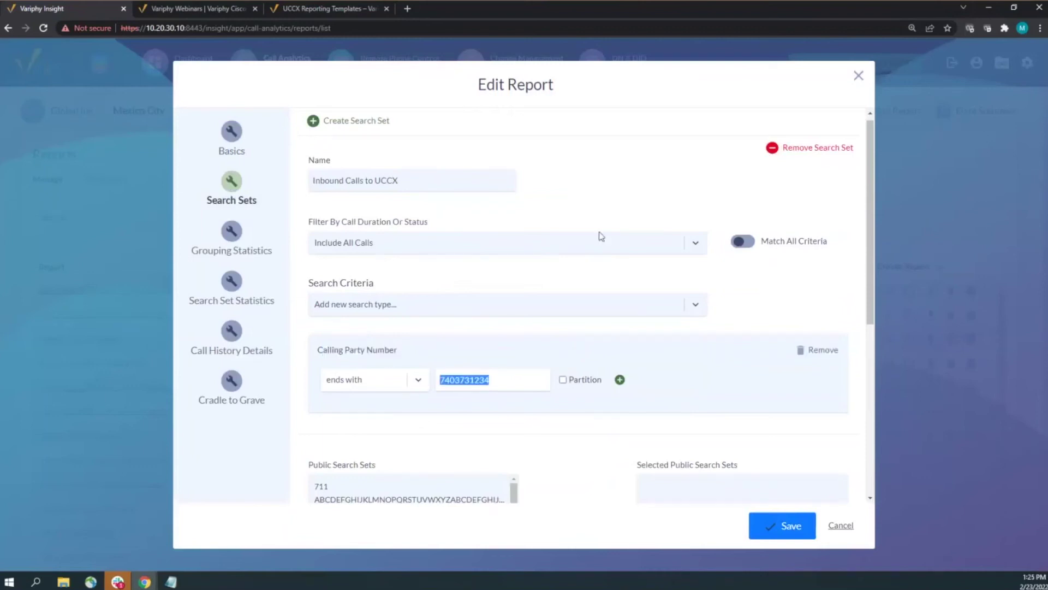
left_click(860, 88)
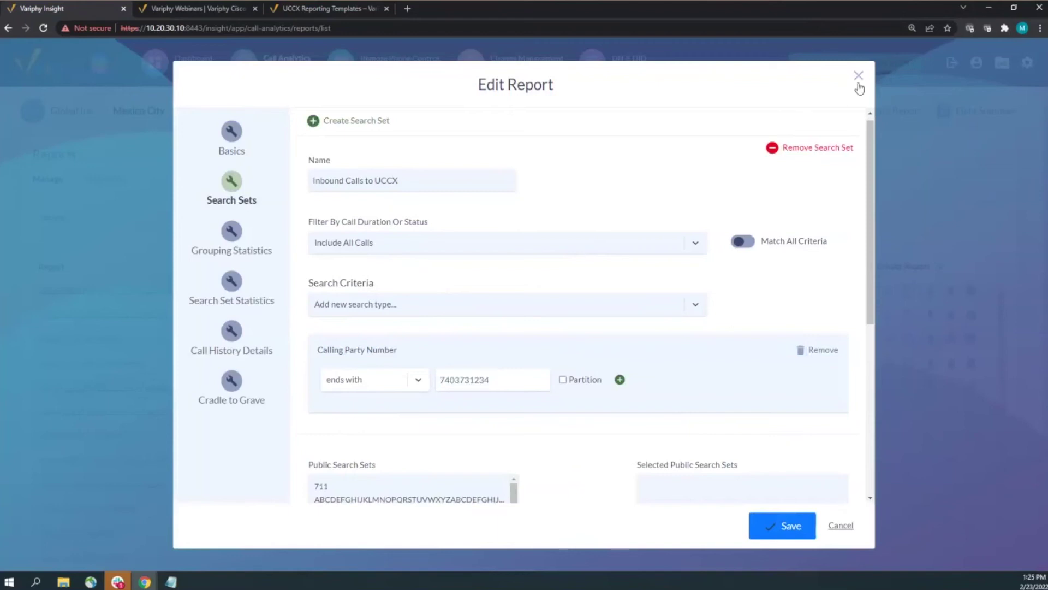
left_click(859, 84)
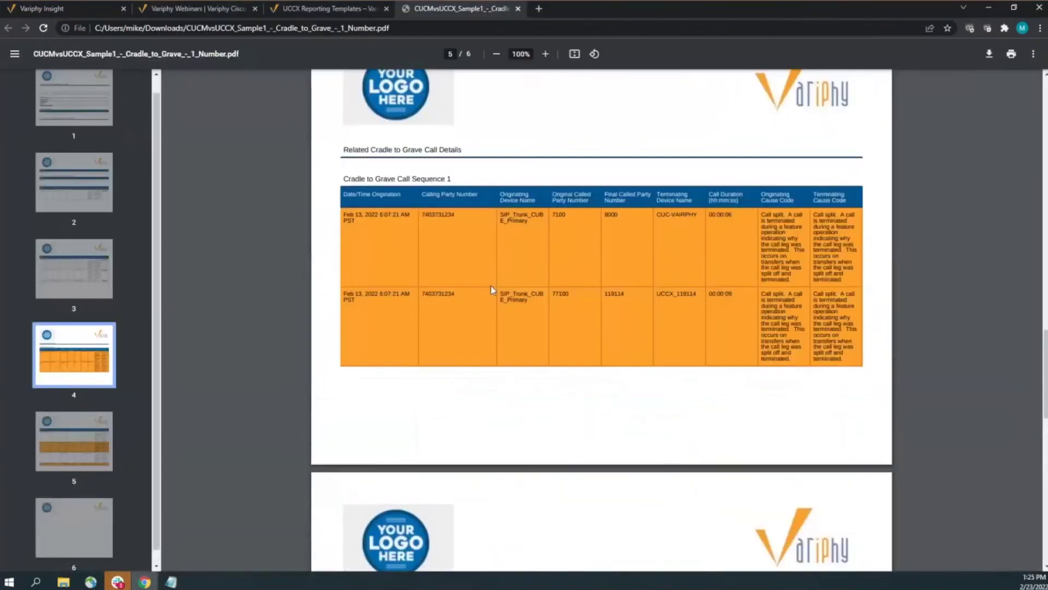
Go to the first page of the generated 1 Number PDF, highlight its date/time range, and check the Search Criteria Summary
key("Home")
left_click_drag(446, 261, 636, 264)
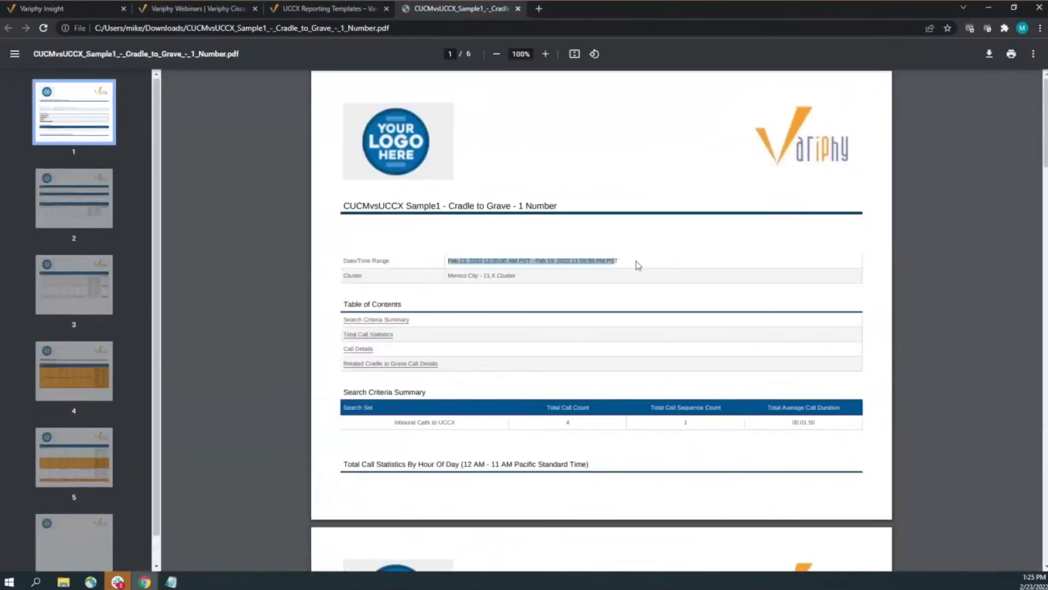
left_click(405, 445)
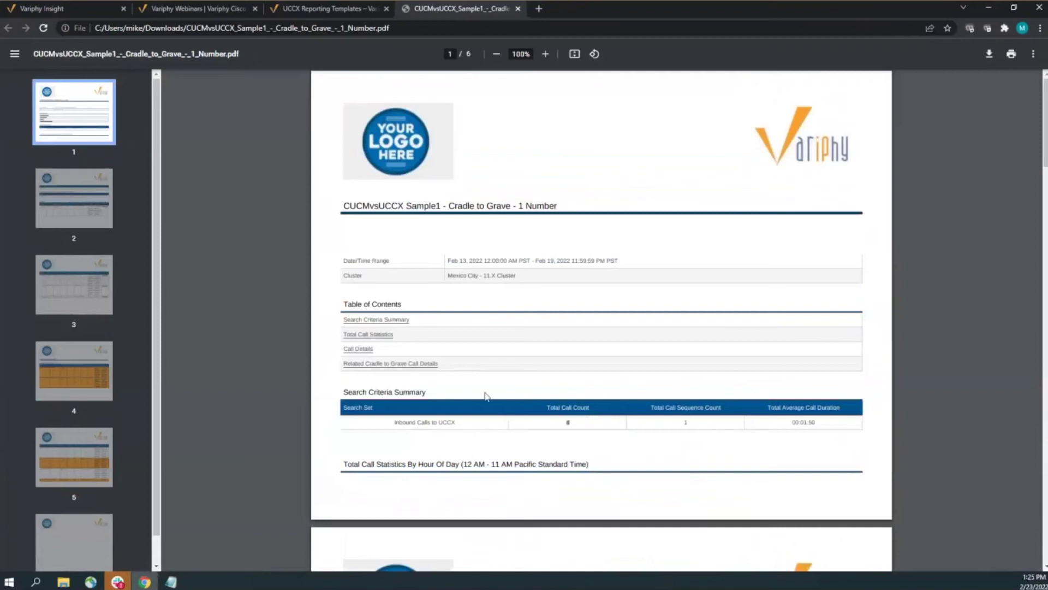
Examine the 1 Number report's hourly statistics and Call Details, highlighting the calling party number of the first call
scroll(513, 389, "down", 6)
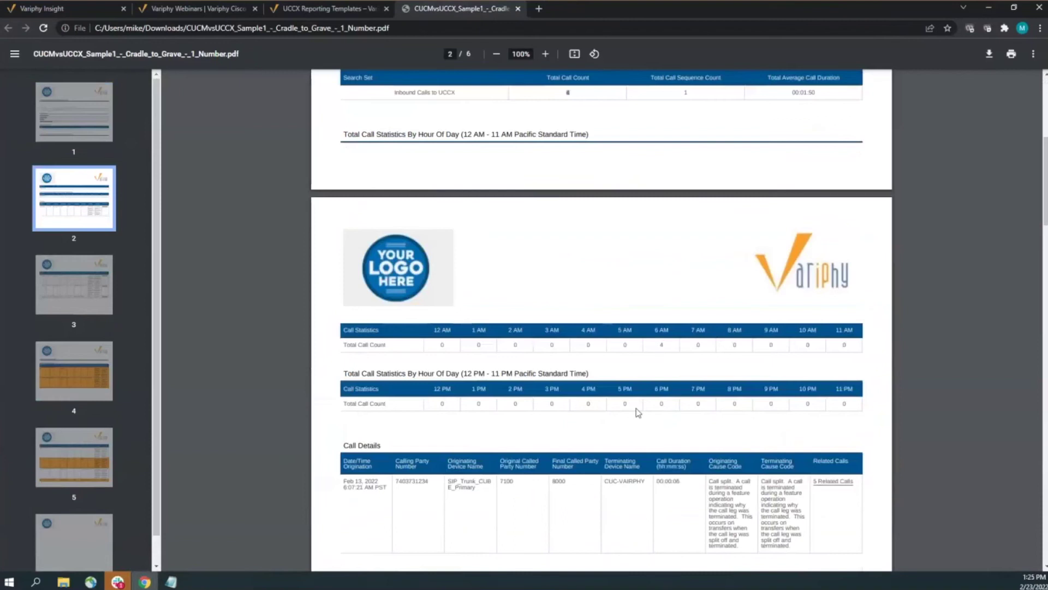
scroll(508, 375, "down", 1)
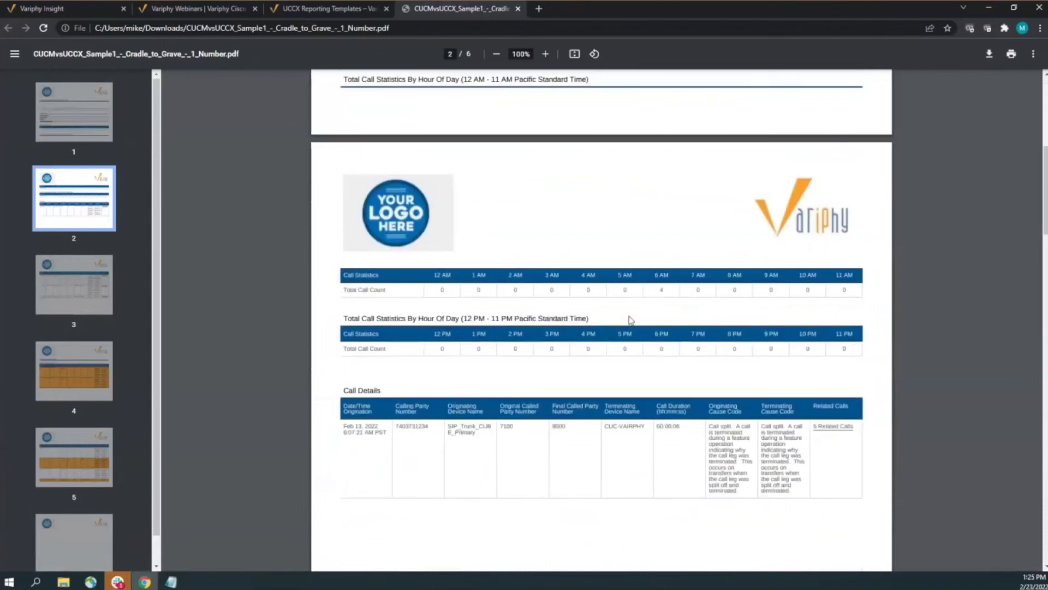
scroll(628, 321, "down", 2)
scroll(819, 327, "down", 3)
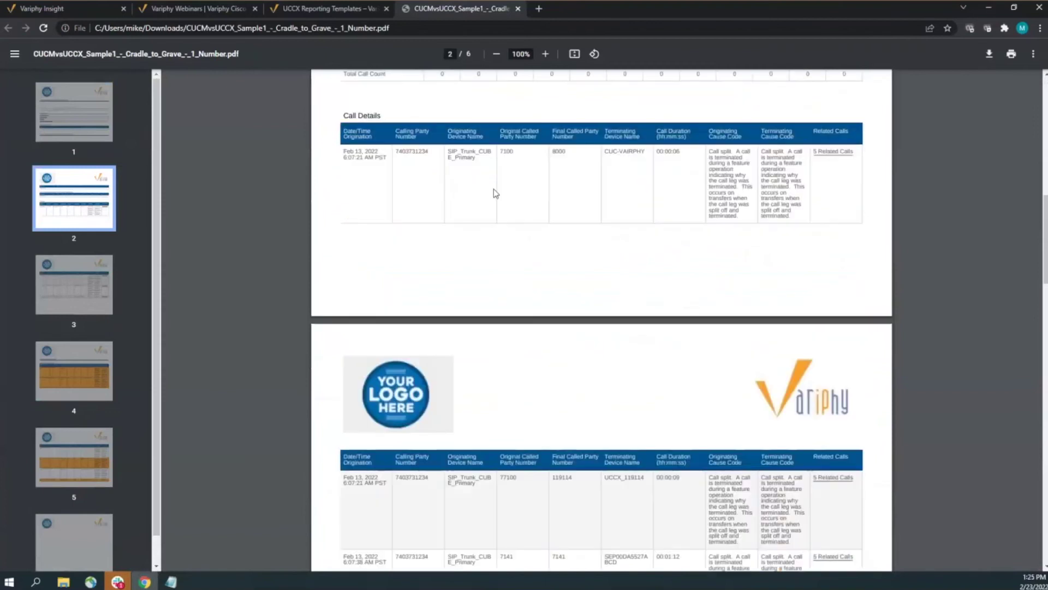
double_click(412, 152)
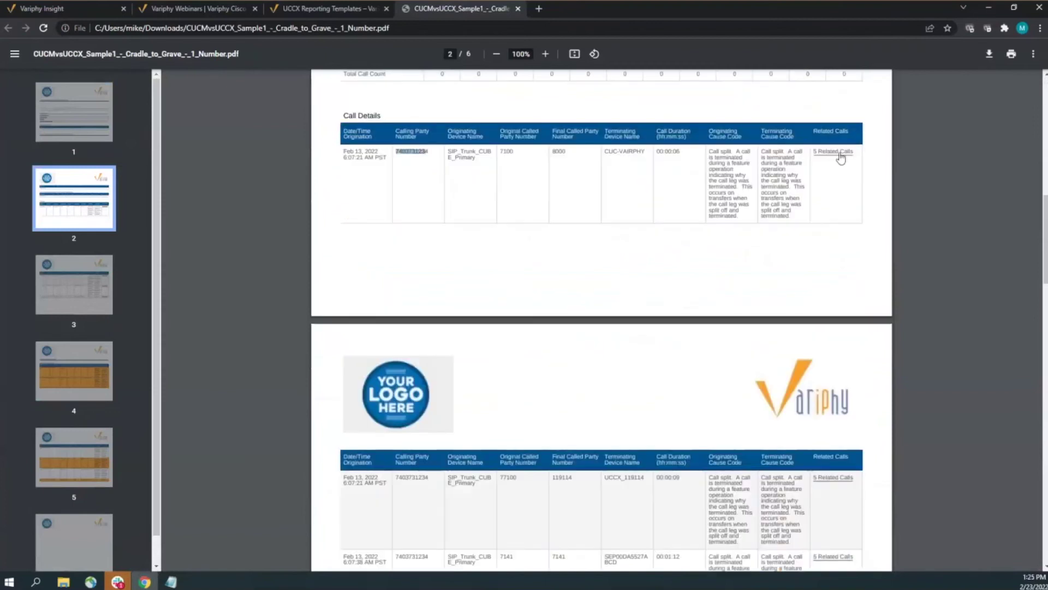